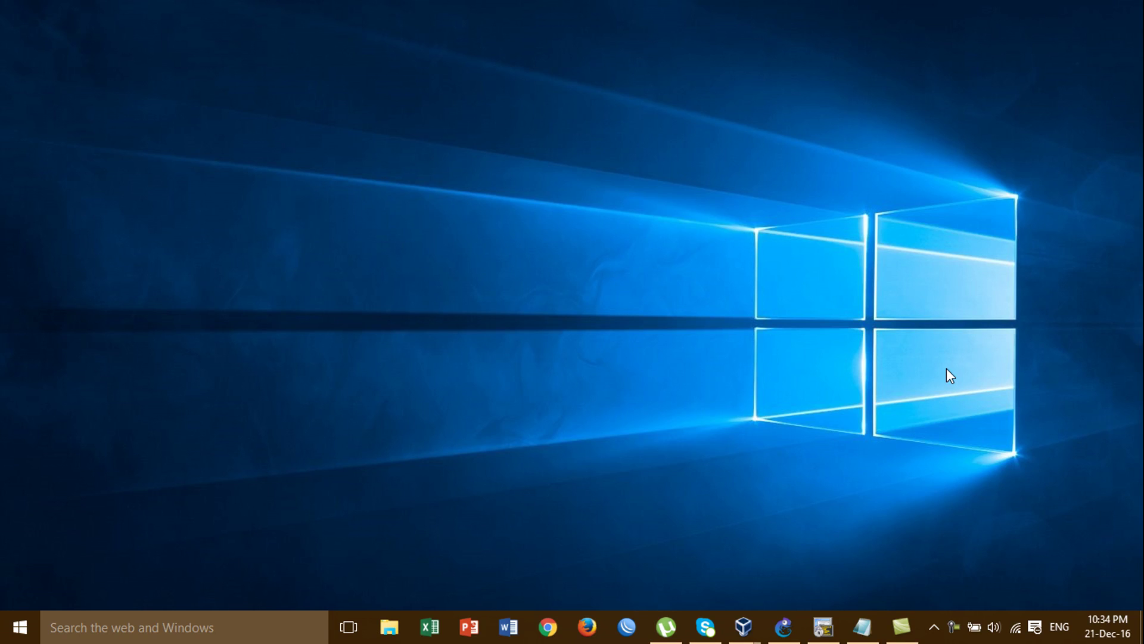
Bring up the l2tp+IPsec VPN Remote Access.txt notes and review the title and L2TP configuration commands
{"action": "left_click", "coordinate": [862, 626]}
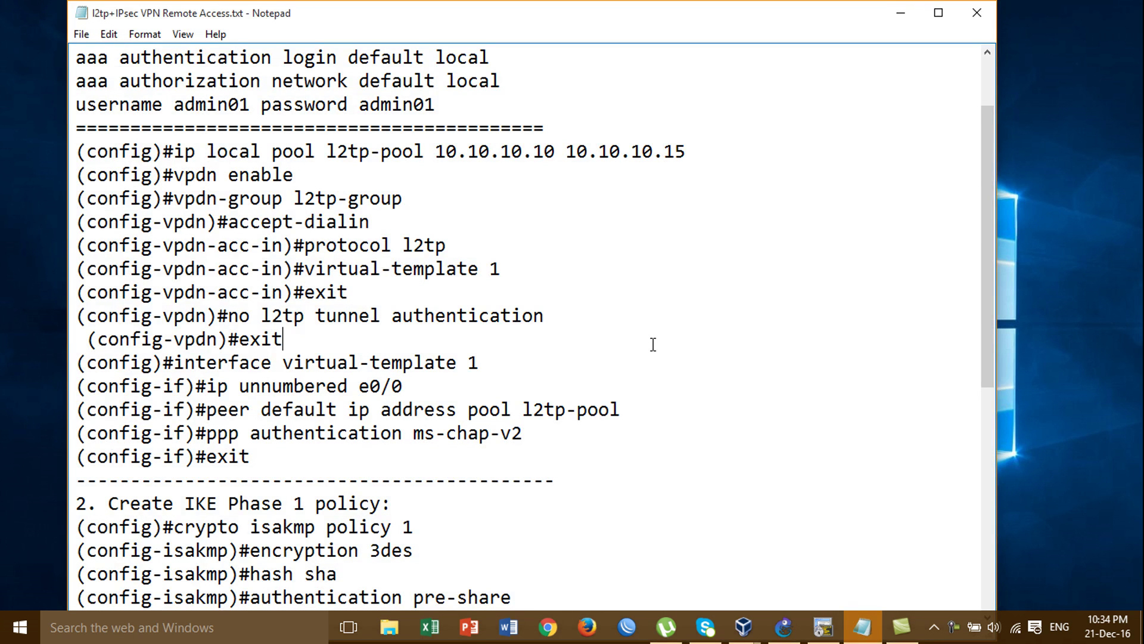
{"action": "scroll", "coordinate": [984, 118], "scroll_direction": "up", "scroll_amount": 2}
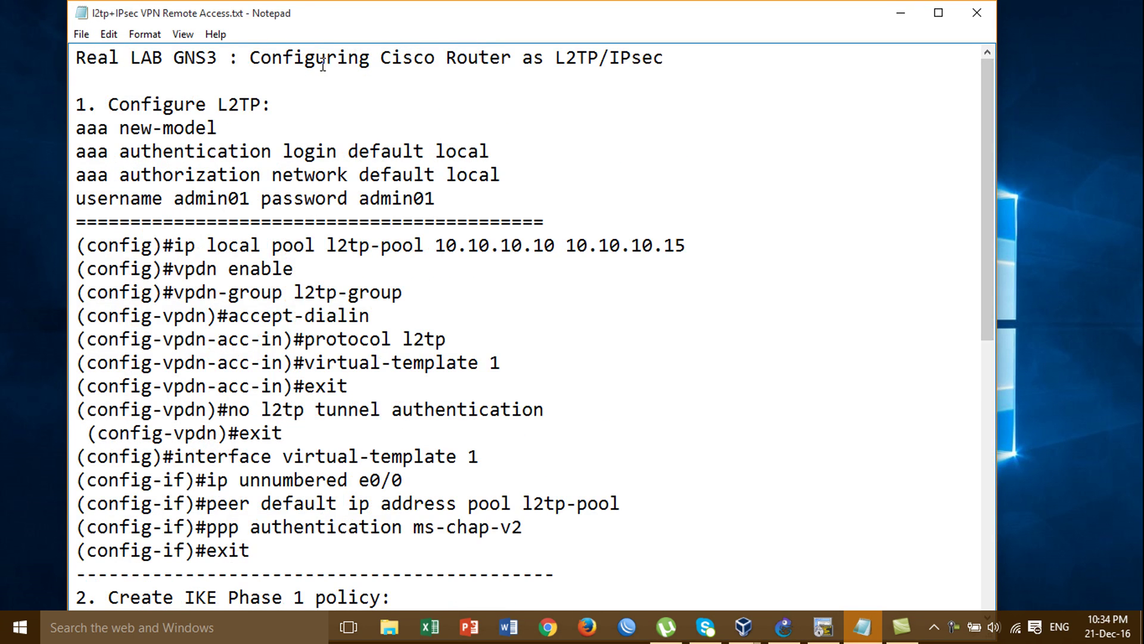
{"action": "left_click", "coordinate": [305, 58]}
{"action": "left_click", "coordinate": [403, 59]}
{"action": "left_click", "coordinate": [589, 70]}
{"action": "left_click", "coordinate": [609, 69]}
{"action": "key", "text": "Down"}
{"action": "left_click", "coordinate": [480, 93]}
{"action": "left_click", "coordinate": [222, 85]}
{"action": "left_click", "coordinate": [260, 117]}
{"action": "left_click", "coordinate": [547, 59]}
{"action": "left_click", "coordinate": [227, 59]}
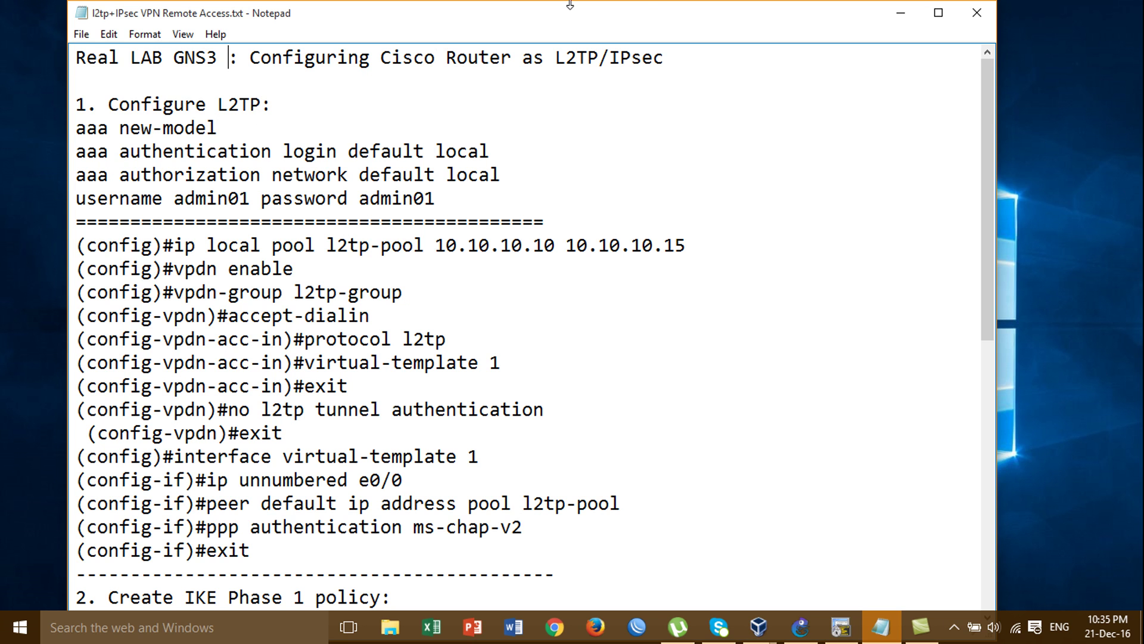
Minimize the notes and show the GNS3 topology with the Office router's SecureCRT console
{"action": "left_click", "coordinate": [901, 14]}
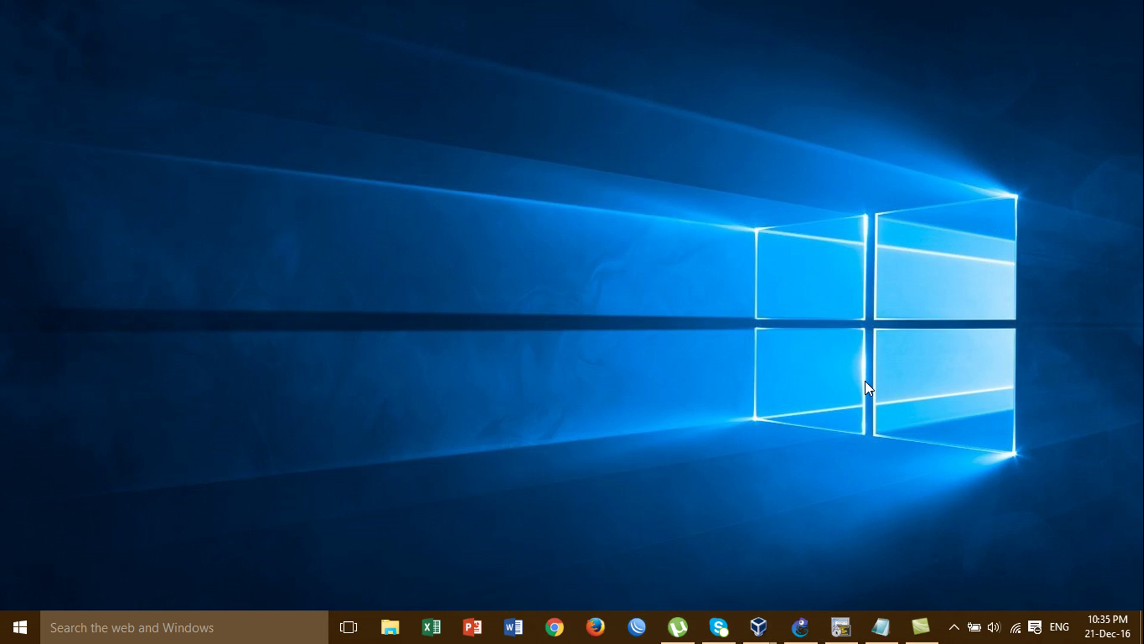
{"action": "left_click", "coordinate": [800, 627]}
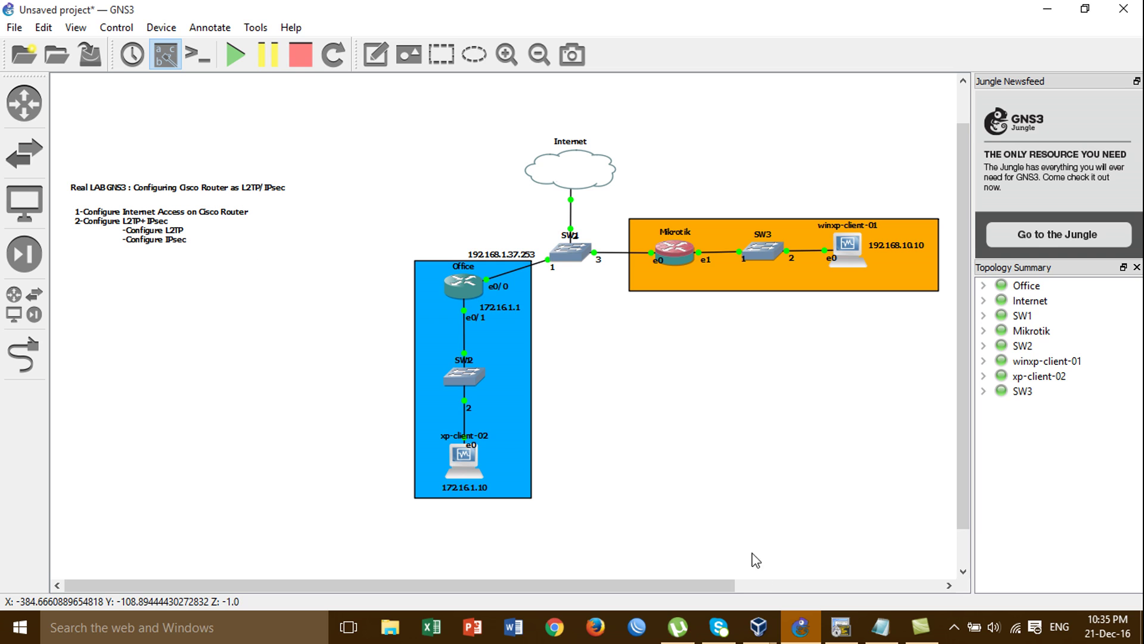
{"action": "left_click", "coordinate": [839, 629]}
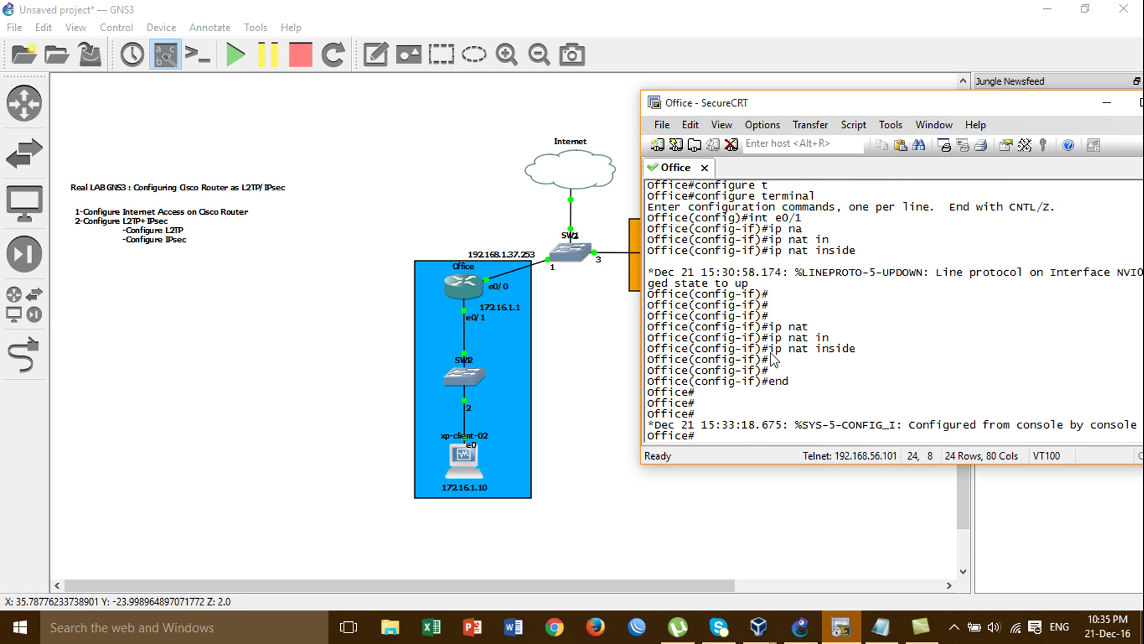
Enter global configuration mode on the Office router with configure terminal
{"action": "key", "text": "Return"}
{"action": "key", "text": "Return"}
{"action": "type", "text": "conf"}
{"action": "key", "text": "Tab"}
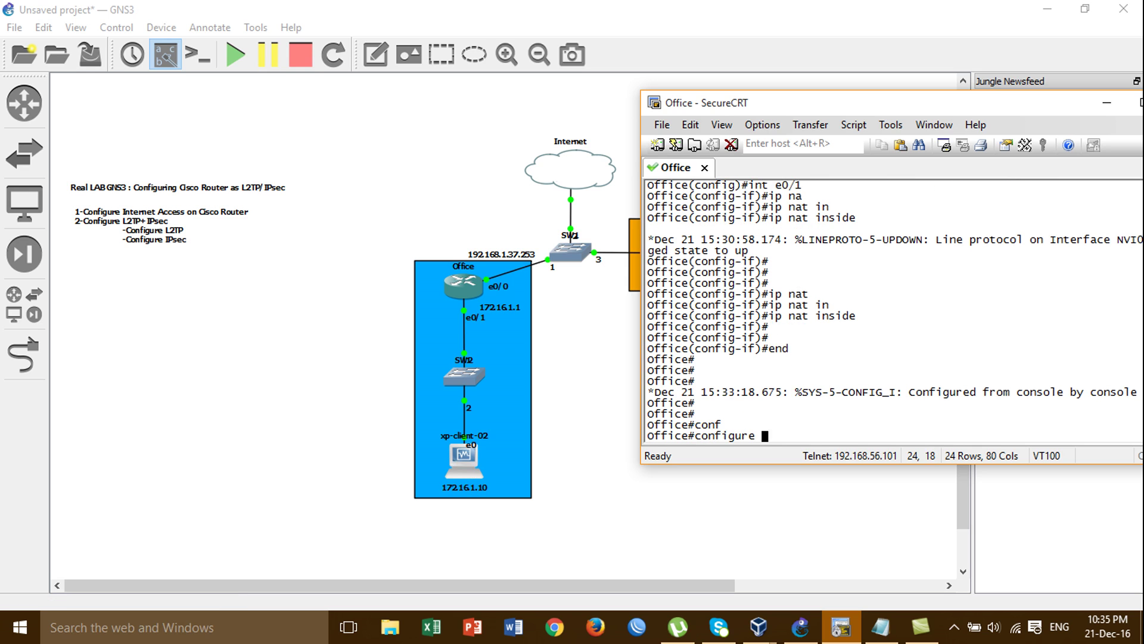
{"action": "key", "text": "Tab"}
{"action": "key", "text": "Return"}
{"action": "type", "text": "in"}
{"action": "key", "text": "BackSpace"}
{"action": "key", "text": "BackSpace"}
{"action": "key", "text": "Return"}
{"action": "key", "text": "Return"}
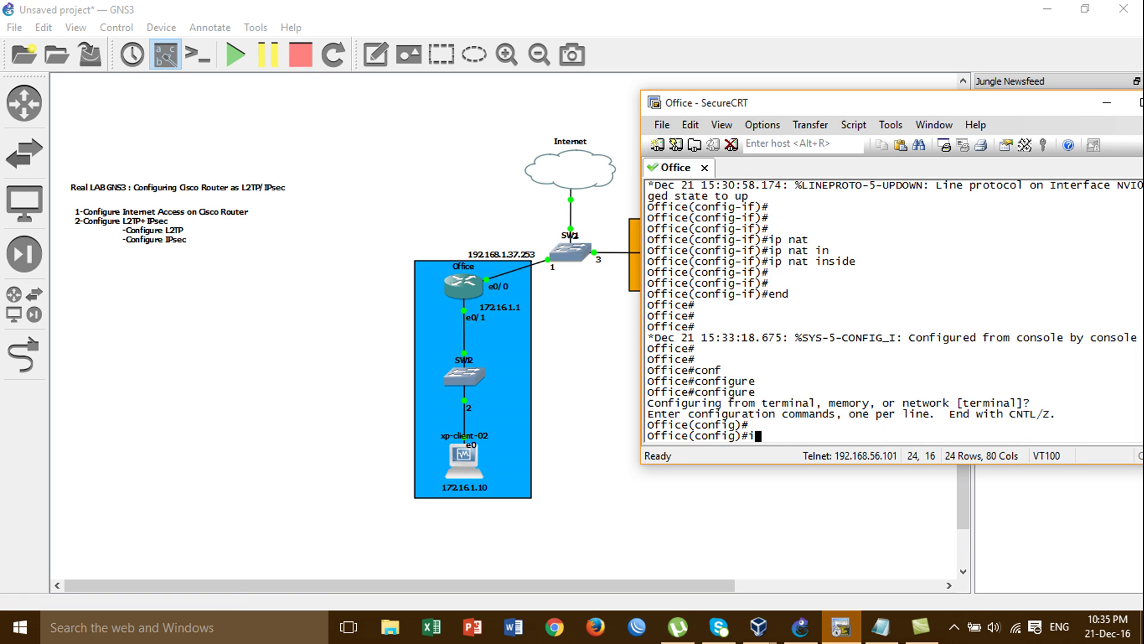
Assign address 172.16.1.1 255.255.255.0 to interface e0/1
{"action": "type", "text": "ine"}
{"action": "key", "text": "BackSpace"}
{"action": "key", "text": "BackSpace"}
{"action": "type", "text": "t e0/1"}
{"action": "key", "text": "Return"}
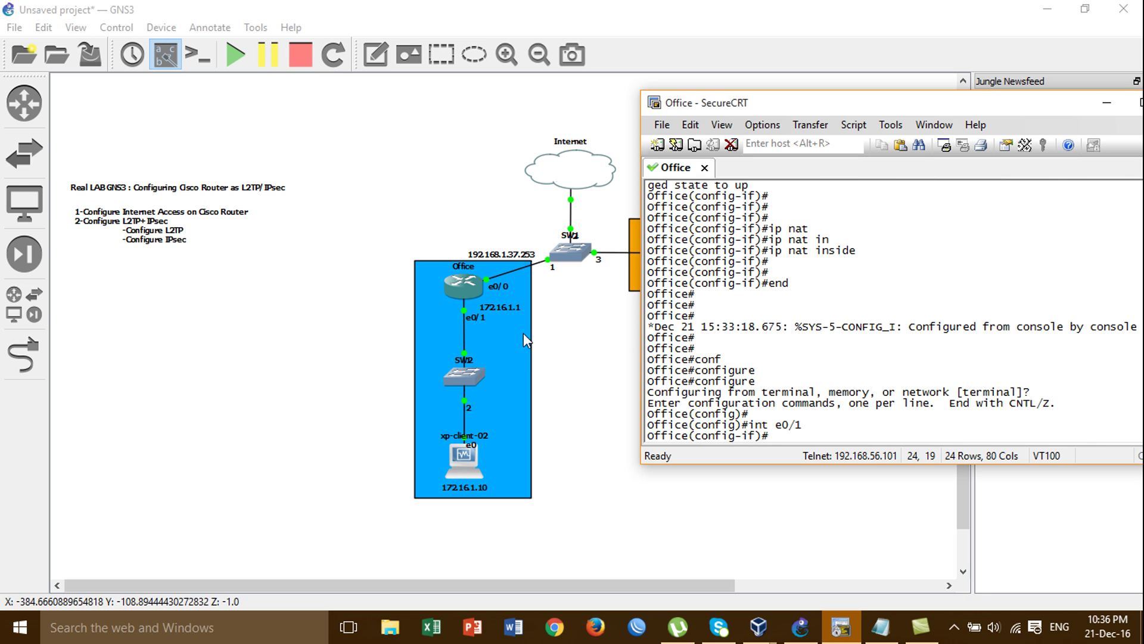
{"action": "type", "text": "ip add"}
{"action": "key", "text": "Tab"}
{"action": "type", "text": "172"}
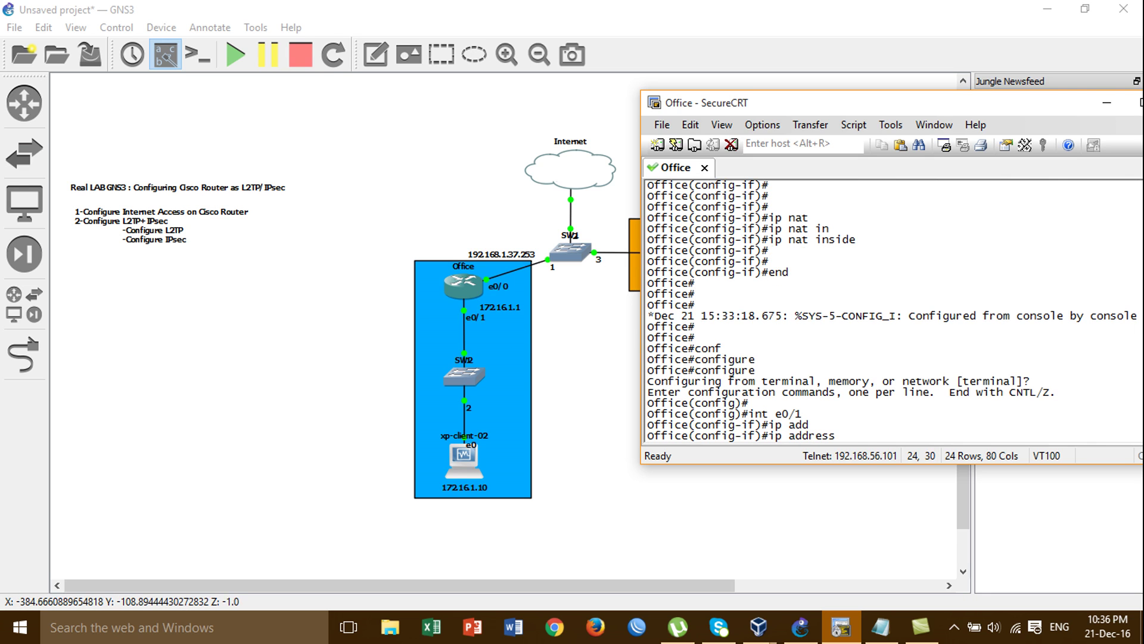
{"action": "type", "text": ".16.1."}
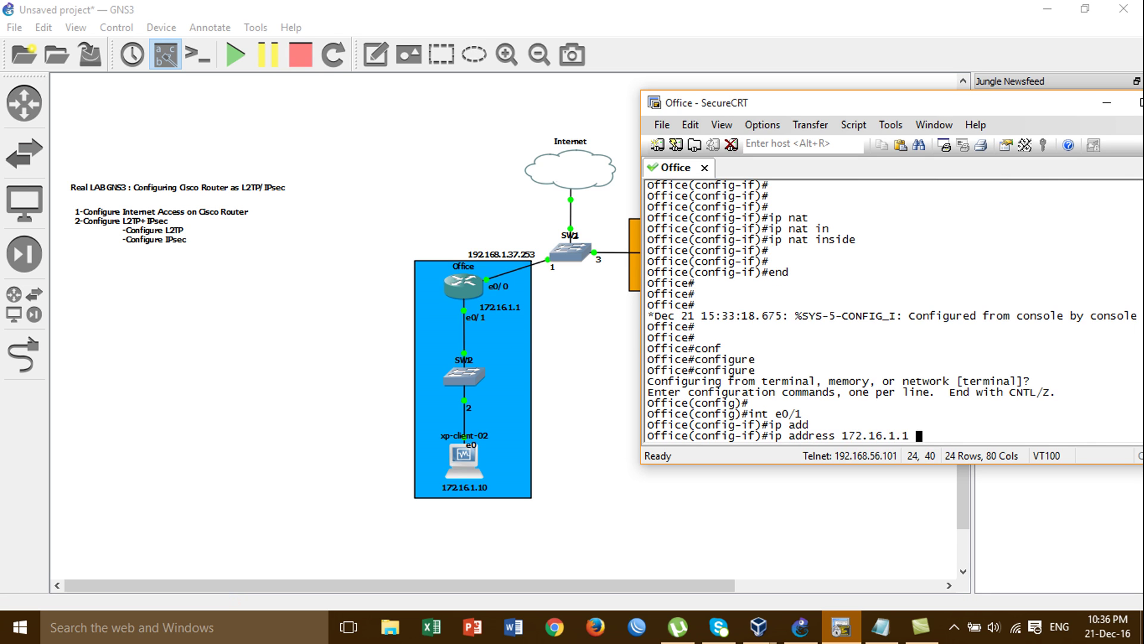
{"action": "type", "text": "1 255.255.255.0"}
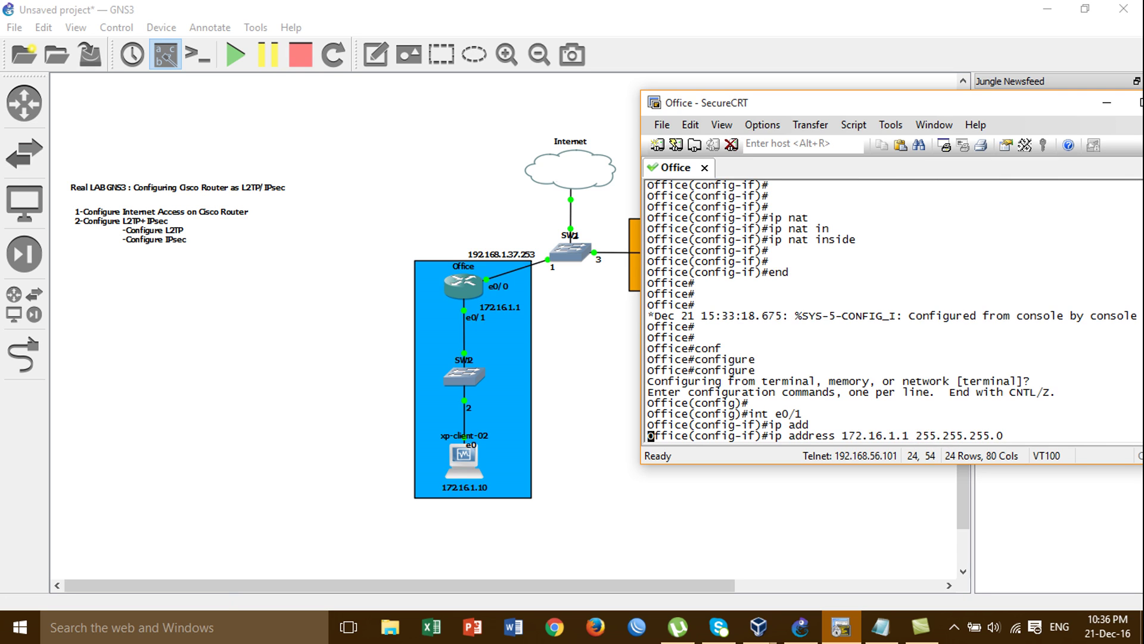
{"action": "key", "text": "Return"}
Enable e0/1 with no shutdown and set it as the ip nat inside interface
{"action": "type", "text": "no sh"}
{"action": "key", "text": "Tab"}
{"action": "key", "text": "Return"}
{"action": "type", "text": "ip an"}
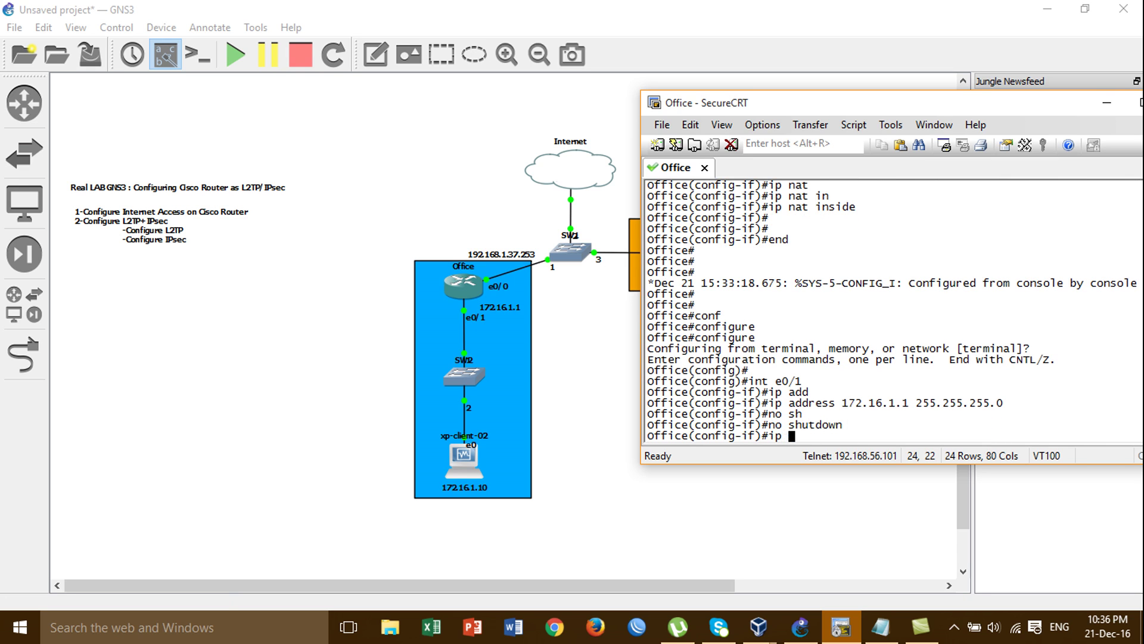
{"action": "key", "text": "Tab"}
{"action": "key", "text": "BackSpace"}
{"action": "key", "text": "BackSpace"}
{"action": "type", "text": "nat"}
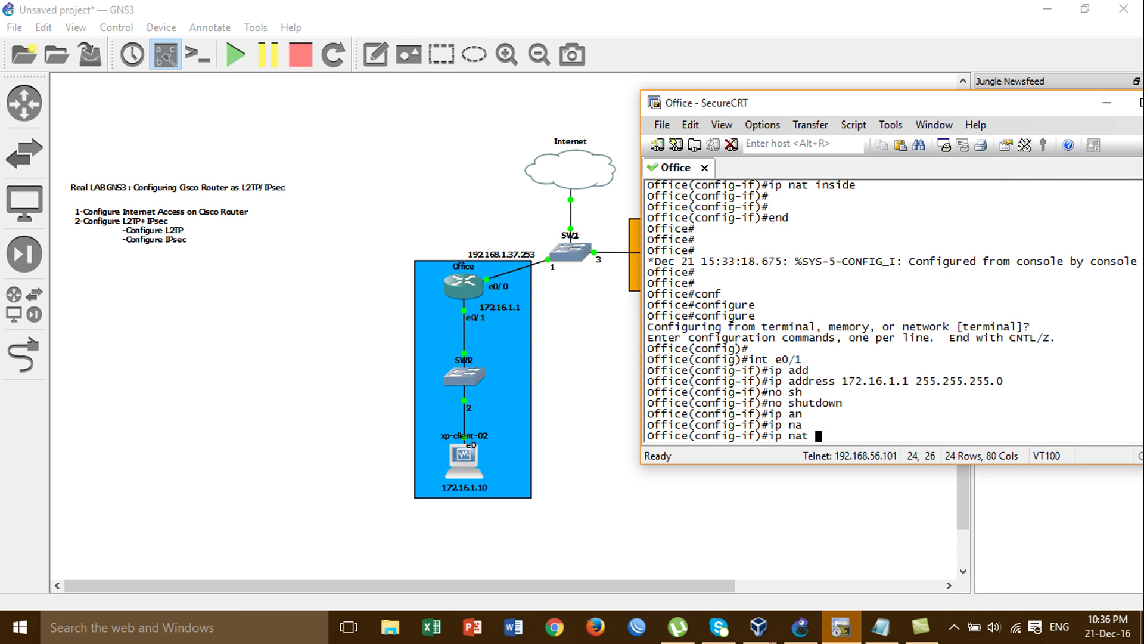
{"action": "key", "text": "Tab"}
{"action": "type", "text": "t i"}
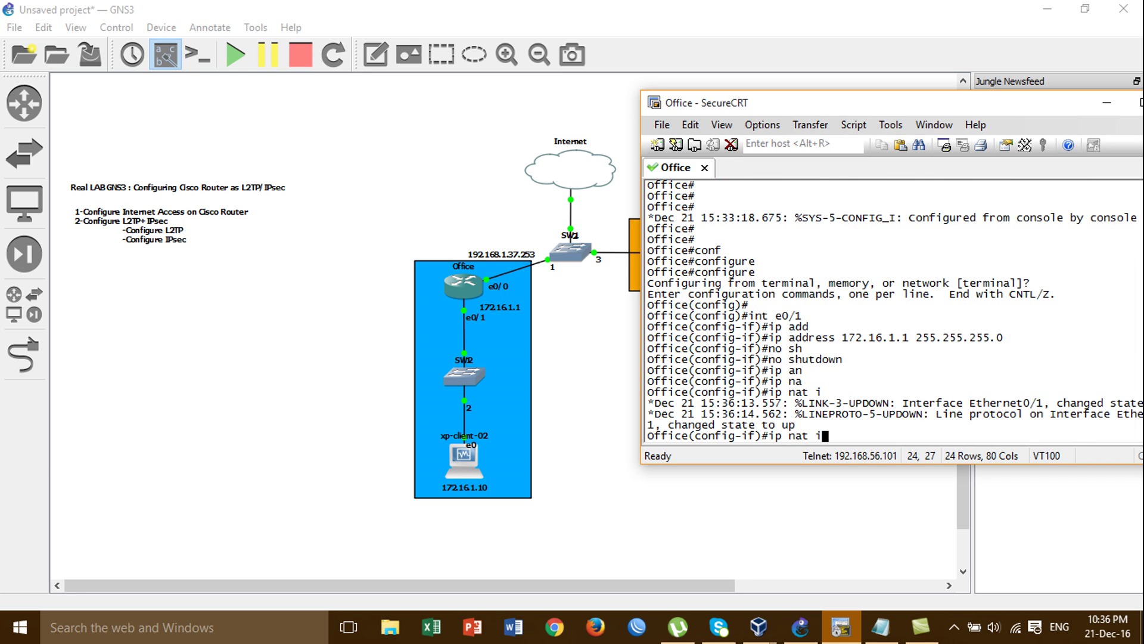
{"action": "type", "text": "n"}
{"action": "key", "text": "Tab"}
{"action": "key", "text": "Return"}
{"action": "key", "text": "Return"}
{"action": "key", "text": "Return"}
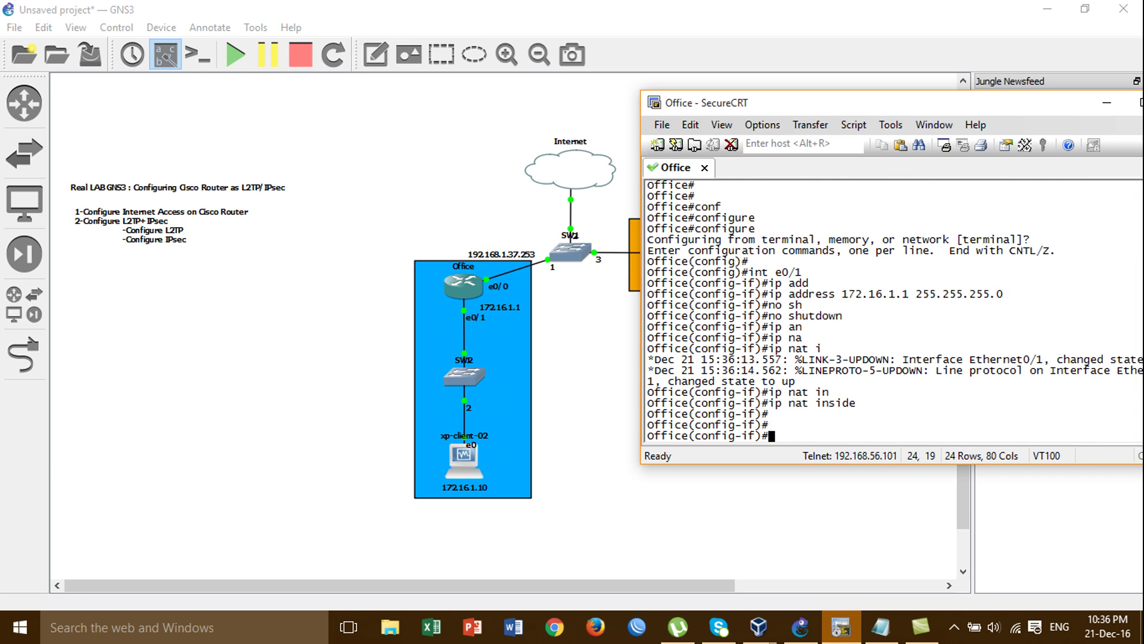
{"action": "key", "text": "Return"}
{"action": "type", "text": "int"}
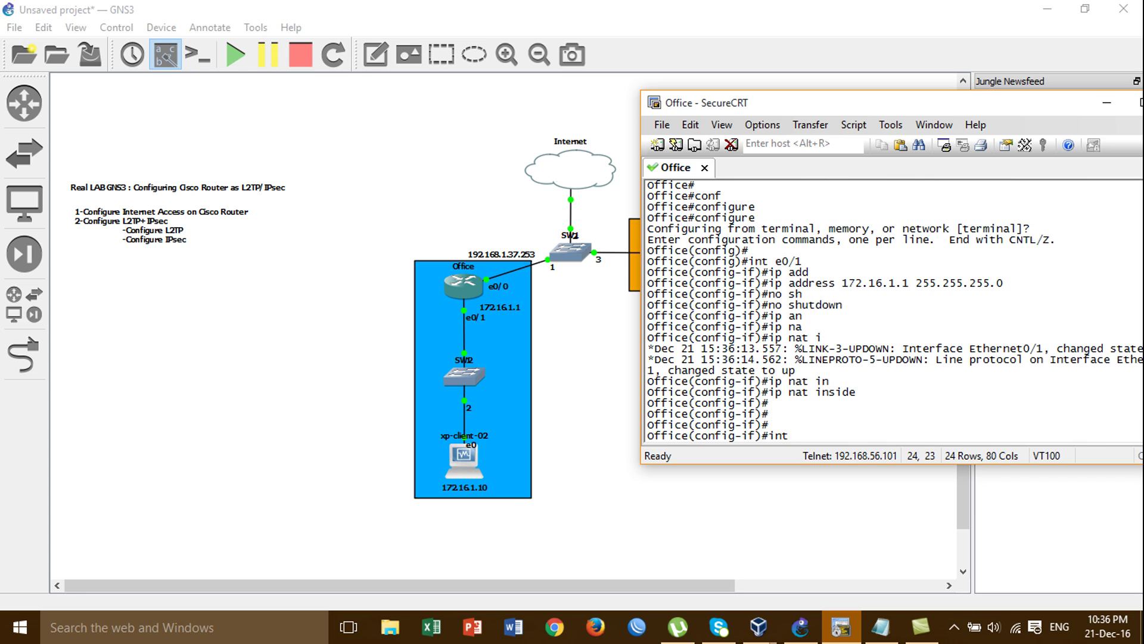
{"action": "type", "text": " e0/0"}
Assign address 192.168.137.253 255.255.255.0 to interface e0/0
{"action": "key", "text": "Return"}
{"action": "type", "text": "i"}
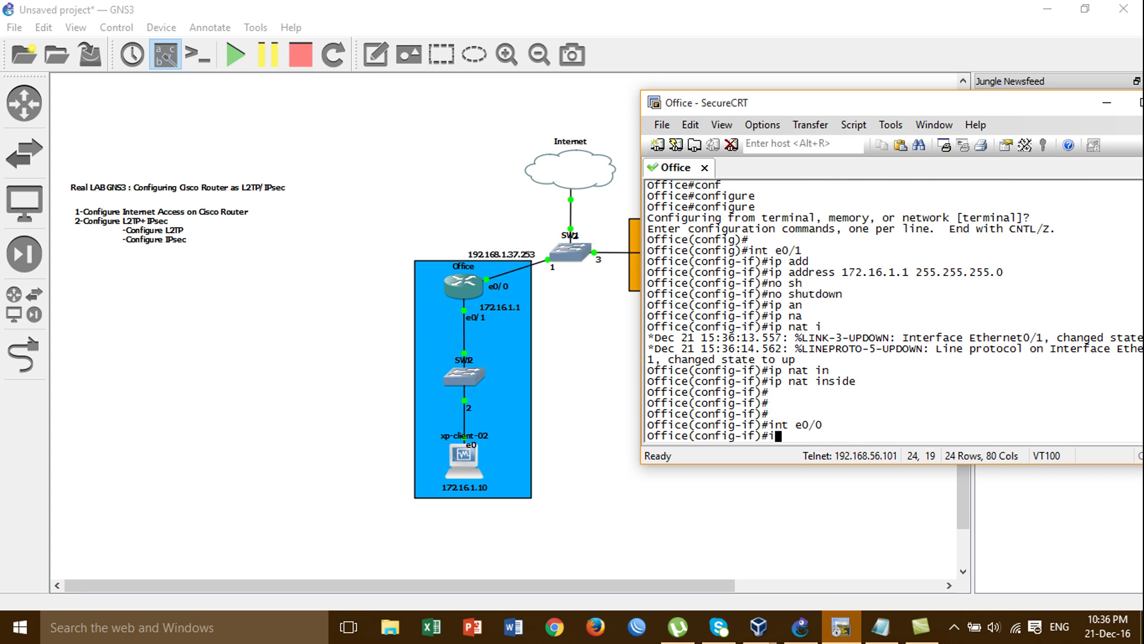
{"action": "type", "text": "p add"}
{"action": "key", "text": "Tab"}
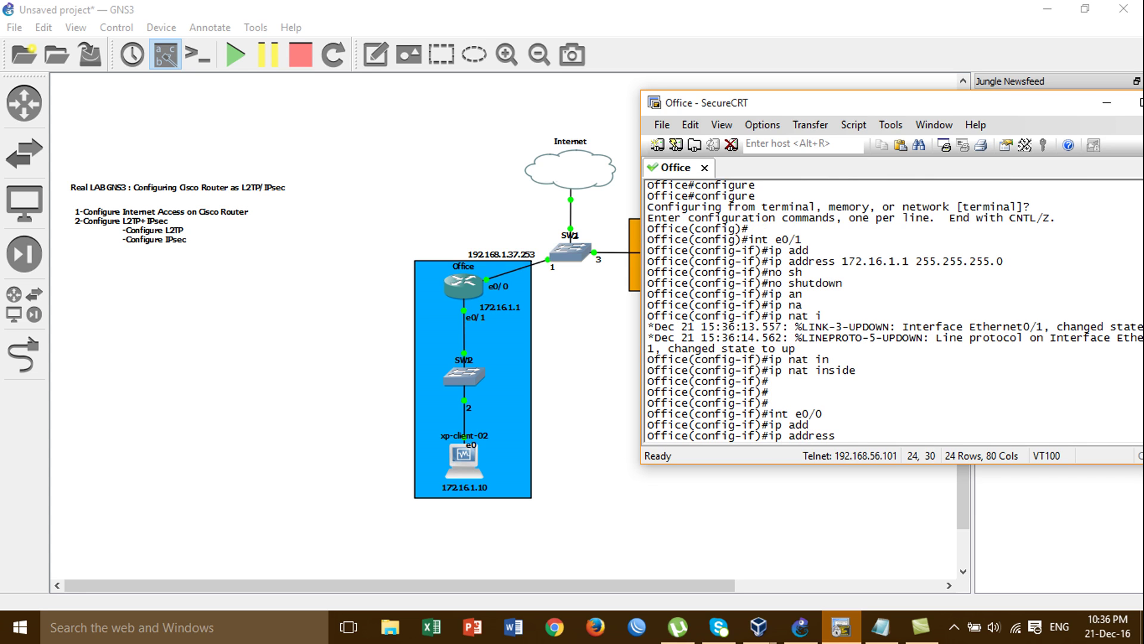
{"action": "type", "text": "192.168."}
{"action": "type", "text": "1"}
{"action": "type", "text": "37.25 "}
{"action": "type", "text": " 255.255."}
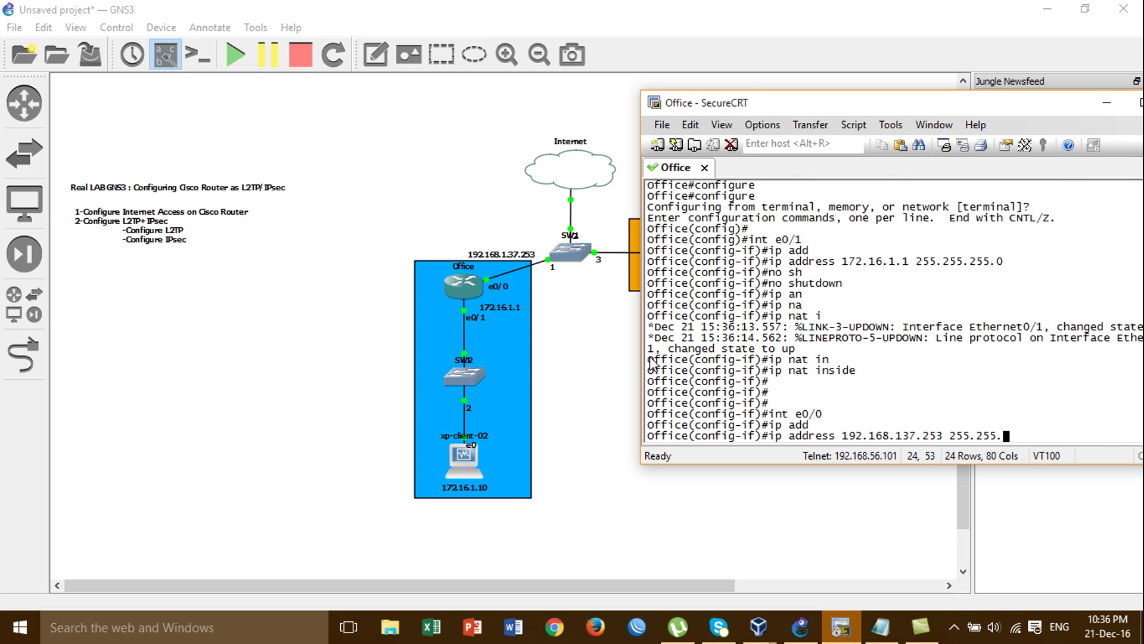
{"action": "type", "text": "255.0"}
{"action": "key", "text": "Return"}
Enable e0/0 as the ip nat outside interface and leave configuration mode
{"action": "type", "text": "no sh"}
{"action": "key", "text": "Return"}
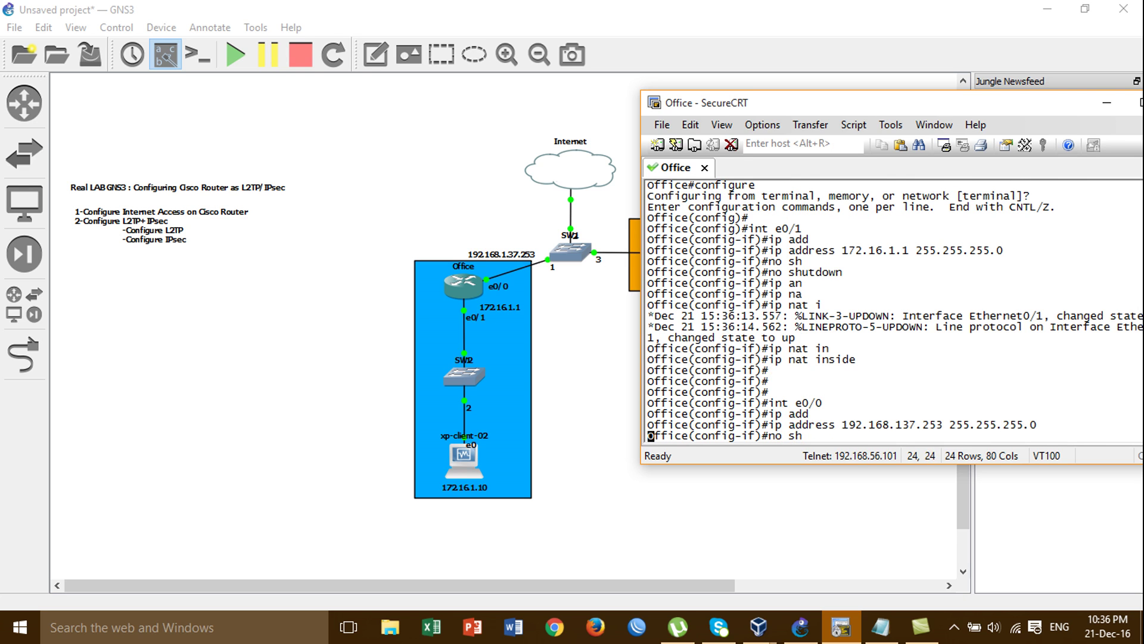
{"action": "type", "text": "ip "}
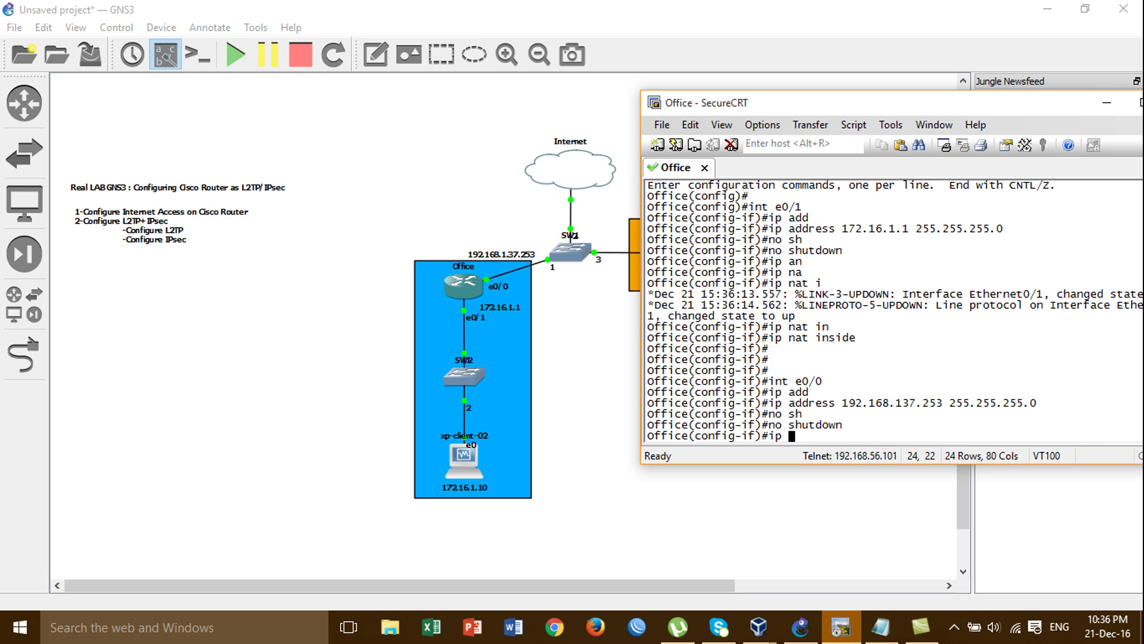
{"action": "type", "text": "nat o"}
{"action": "key", "text": "Tab"}
{"action": "key", "text": "Return"}
{"action": "key", "text": "Return"}
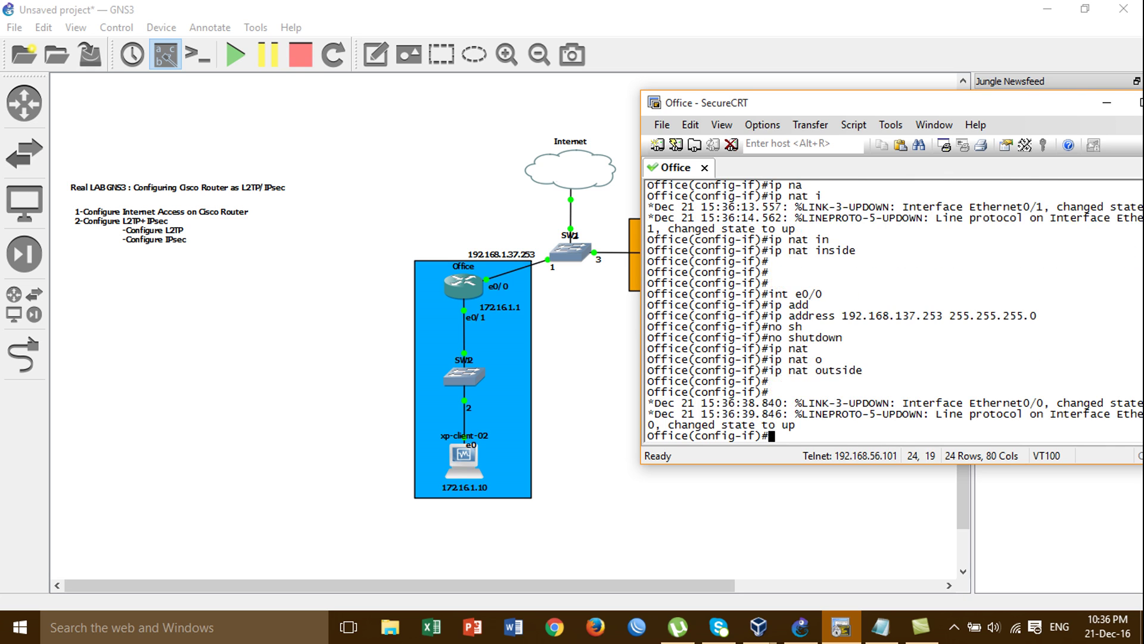
{"action": "key", "text": "Return"}
{"action": "key", "text": "Return"}
{"action": "type", "text": "end"}
{"action": "key", "text": "Return"}
{"action": "key", "text": "Return"}
{"action": "type", "text": "p"}
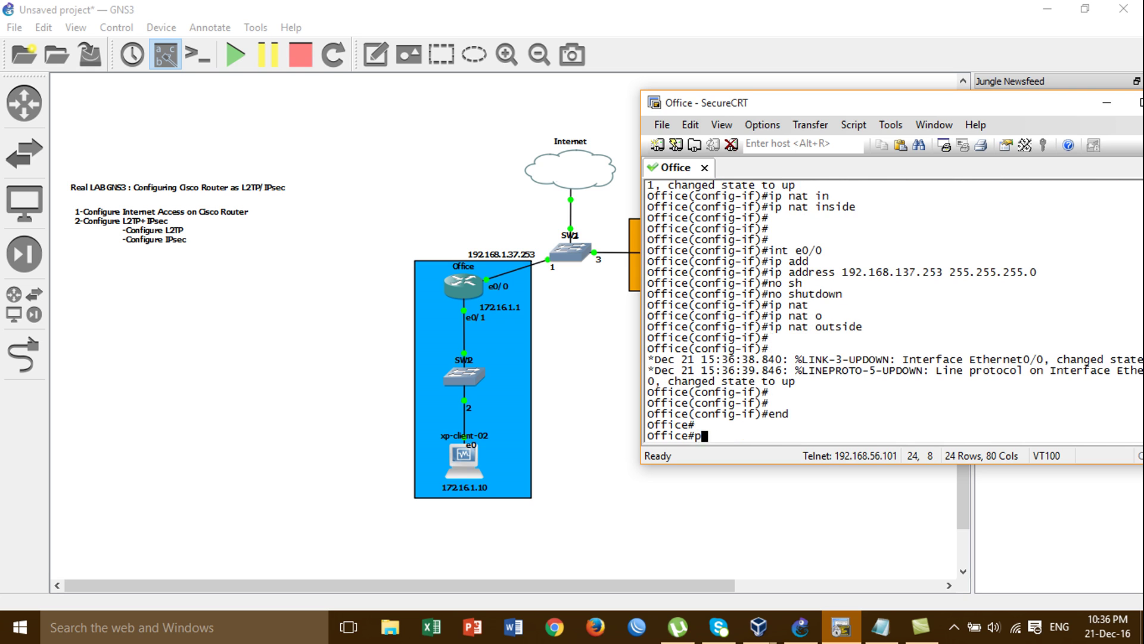
{"action": "type", "text": "ing 172.16"}
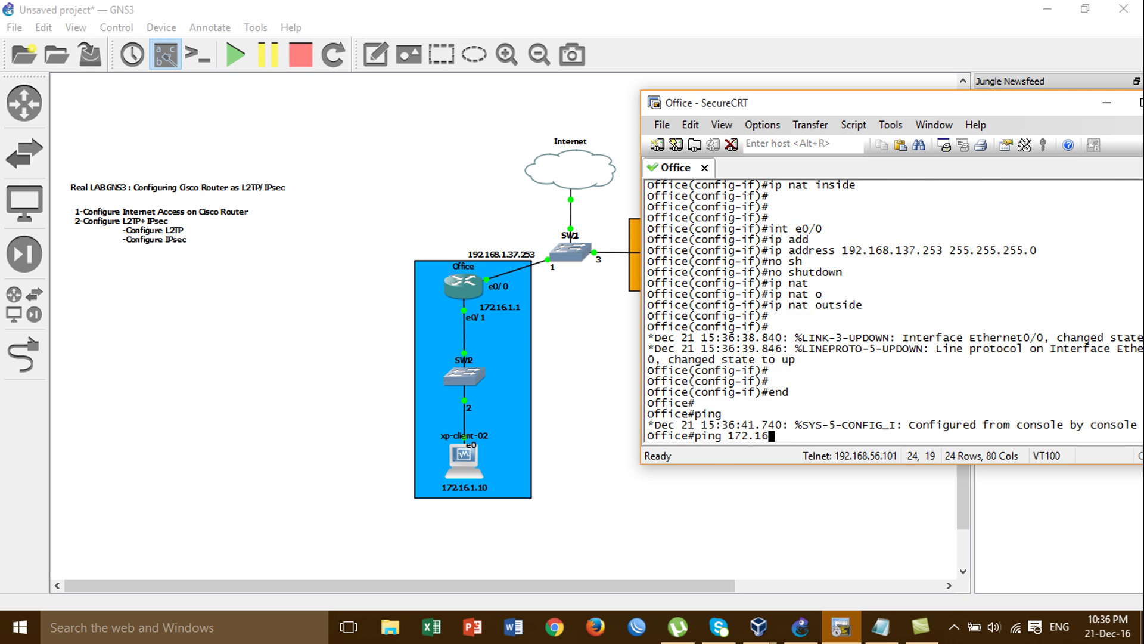
{"action": "type", "text": ".1.10"}
Ping client 172.16.1.10, then ping gateway 192.168.137.1 again until it succeeds 5/5
{"action": "key", "text": "Return"}
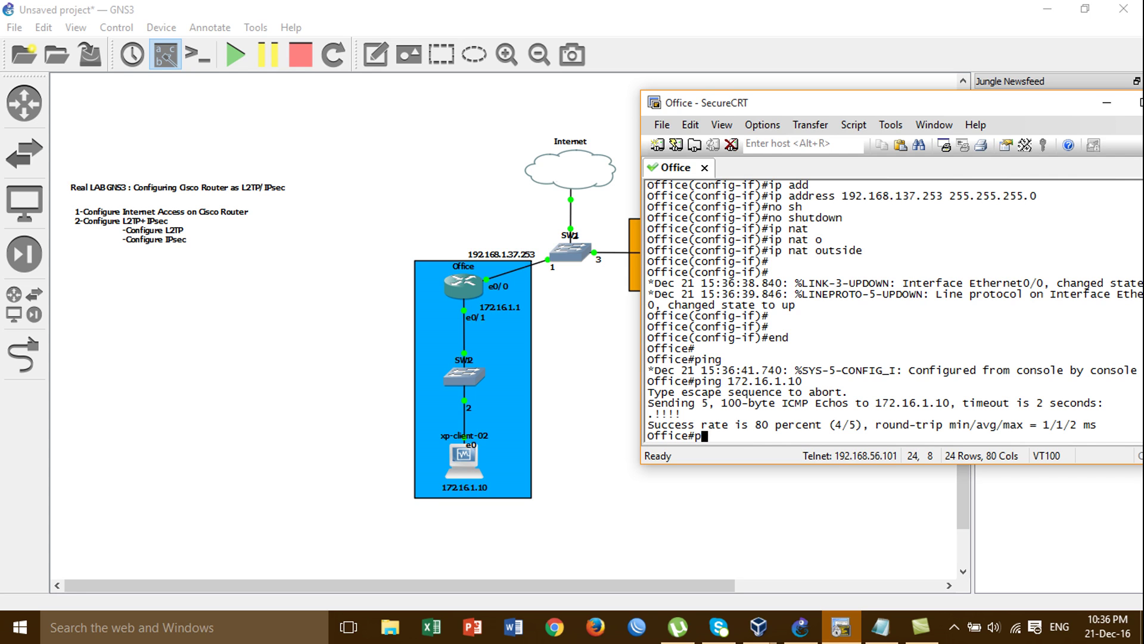
{"action": "key", "text": "Up"}
{"action": "key", "text": "BackSpace"}
{"action": "key", "text": "BackSpace"}
{"action": "key", "text": "BackSpace"}
{"action": "key", "text": "BackSpace"}
{"action": "key", "text": "BackSpace"}
{"action": "key", "text": "BackSpace"}
{"action": "key", "text": "BackSpace"}
{"action": "key", "text": "BackSpace"}
{"action": "key", "text": "BackSpace"}
{"action": "key", "text": "BackSpace"}
{"action": "type", "text": "92.168."}
{"action": "type", "text": "137."}
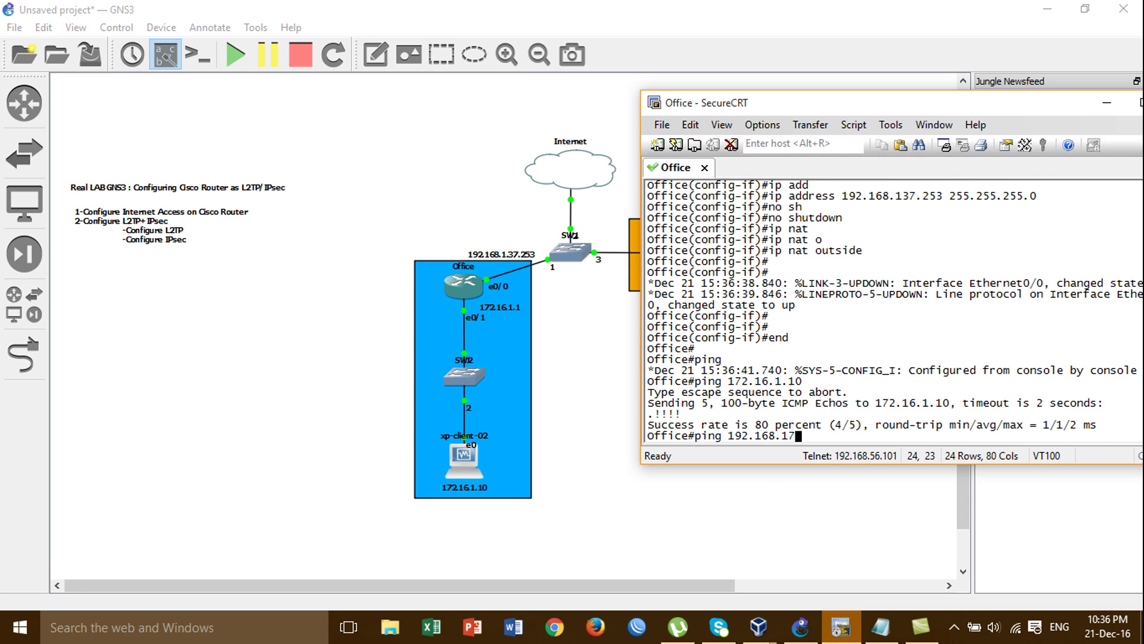
{"action": "type", "text": "1"}
{"action": "key", "text": "Return"}
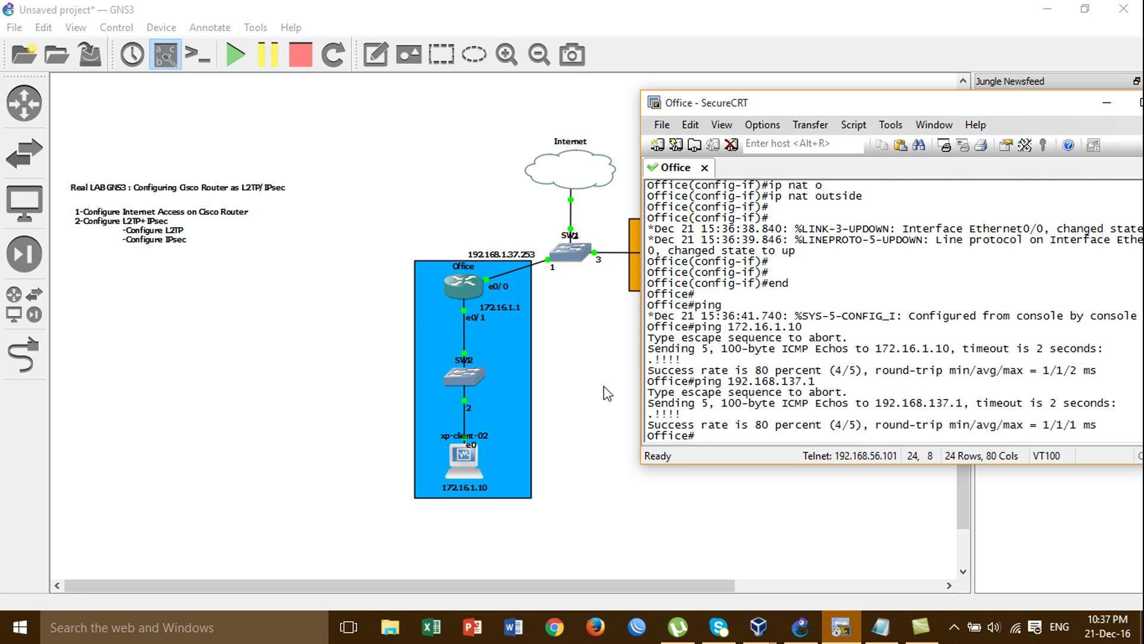
{"action": "key", "text": "Up"}
{"action": "key", "text": "Return"}
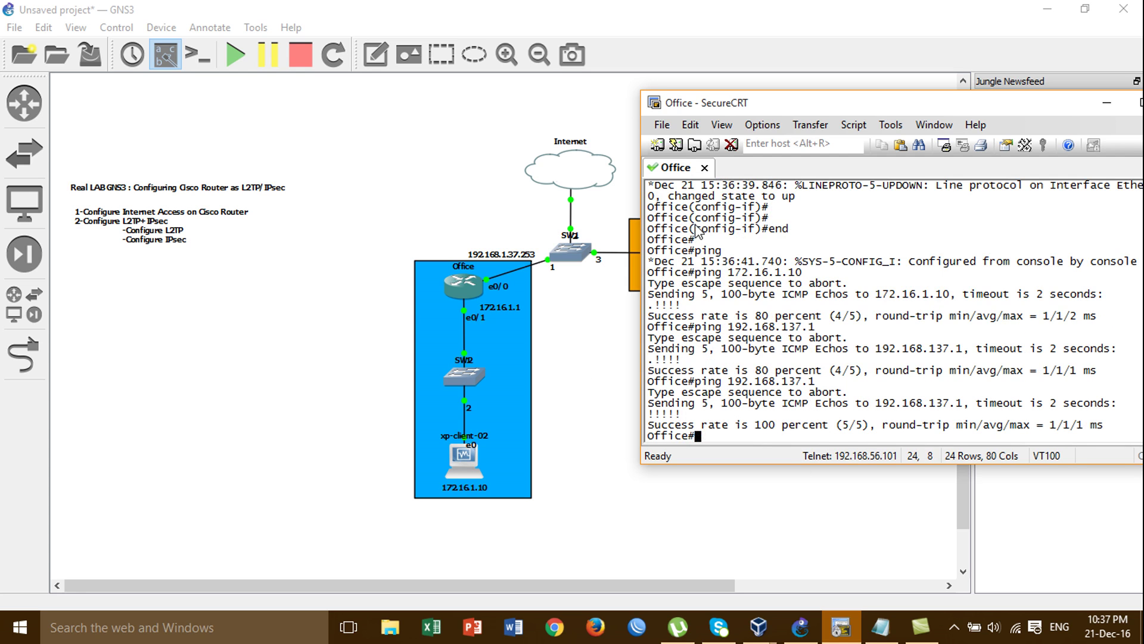
Label the GNS3 Internet cloud with a 192.168.137.1 note, then return to the Office console
{"action": "left_click", "coordinate": [376, 54]}
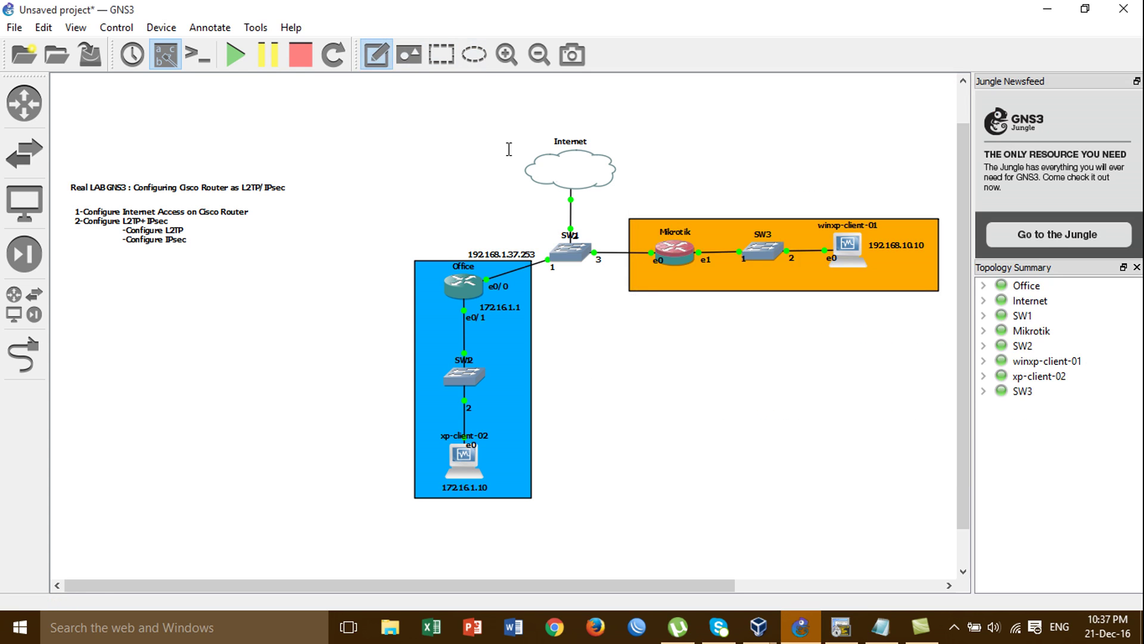
{"action": "left_click", "coordinate": [545, 172]}
{"action": "type", "text": "192.16"}
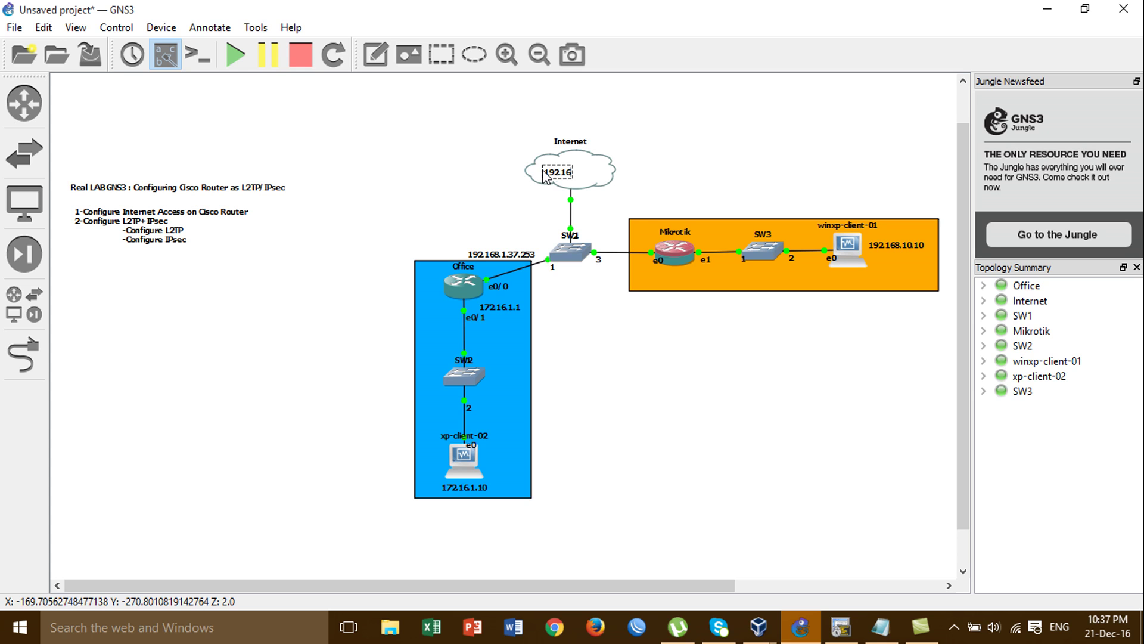
{"action": "type", "text": "8.137.1"}
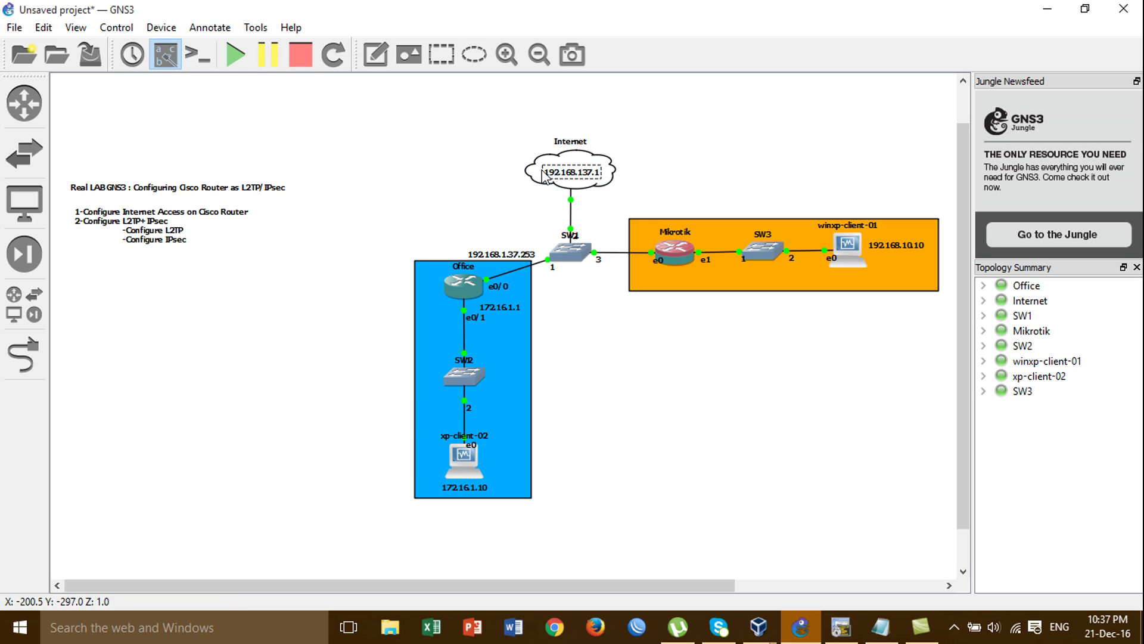
{"action": "left_click", "coordinate": [656, 169]}
{"action": "left_click", "coordinate": [579, 173]}
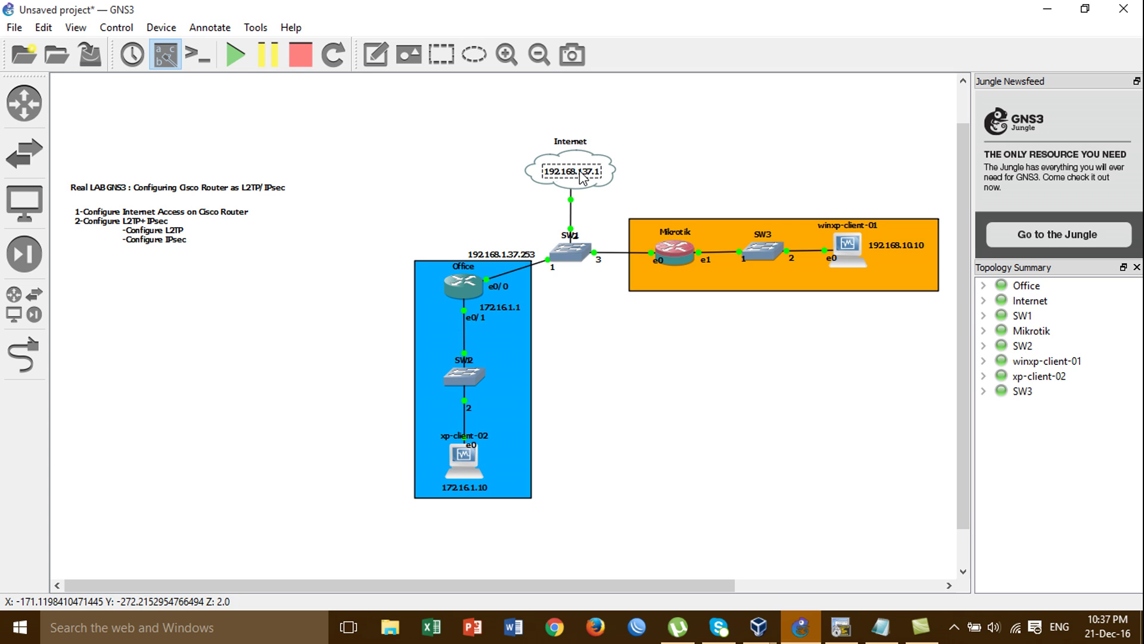
{"action": "left_click", "coordinate": [690, 158]}
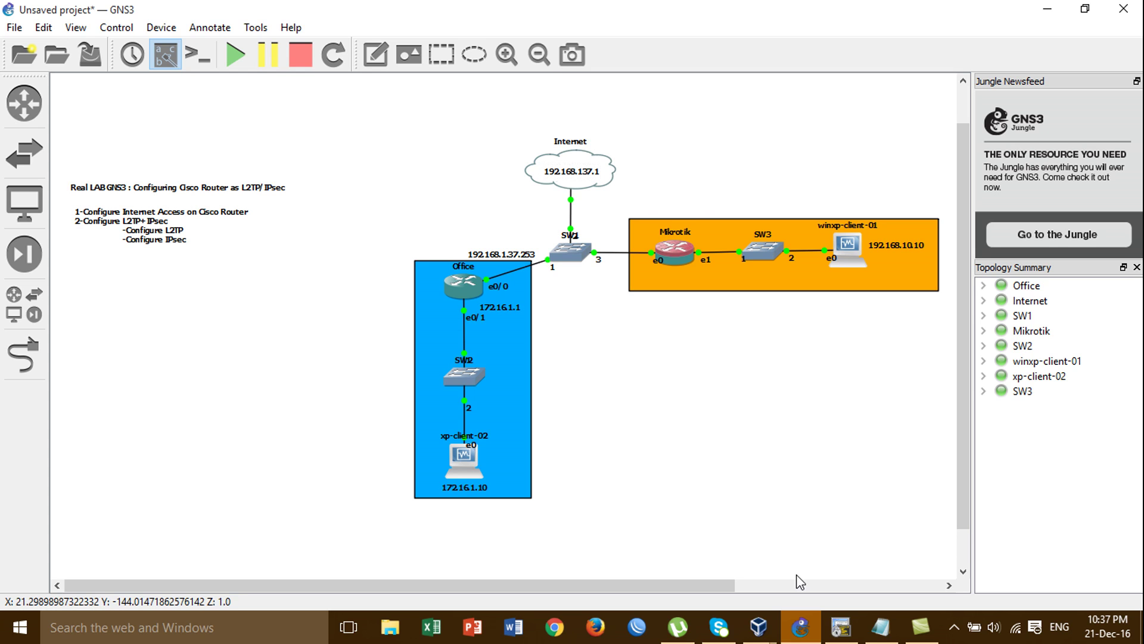
{"action": "left_click", "coordinate": [841, 627]}
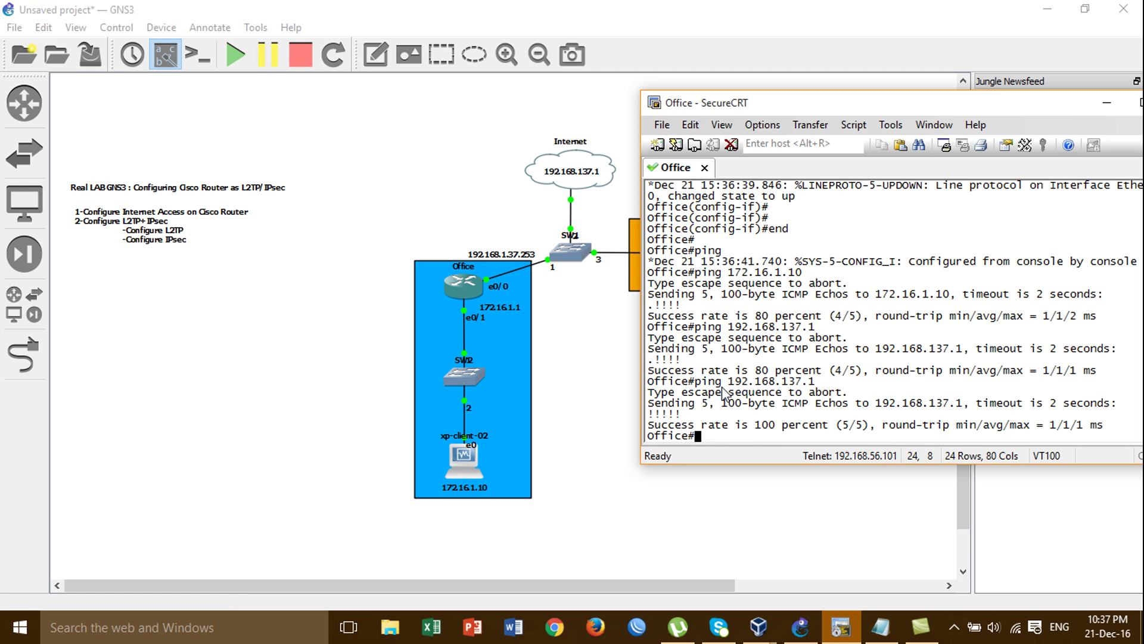
Enter configuration mode and create the extended access list named NAT
{"action": "type", "text": "conf"}
{"action": "key", "text": "Tab"}
{"action": "type", "text": "t"}
{"action": "key", "text": "Tab"}
{"action": "key", "text": "Return"}
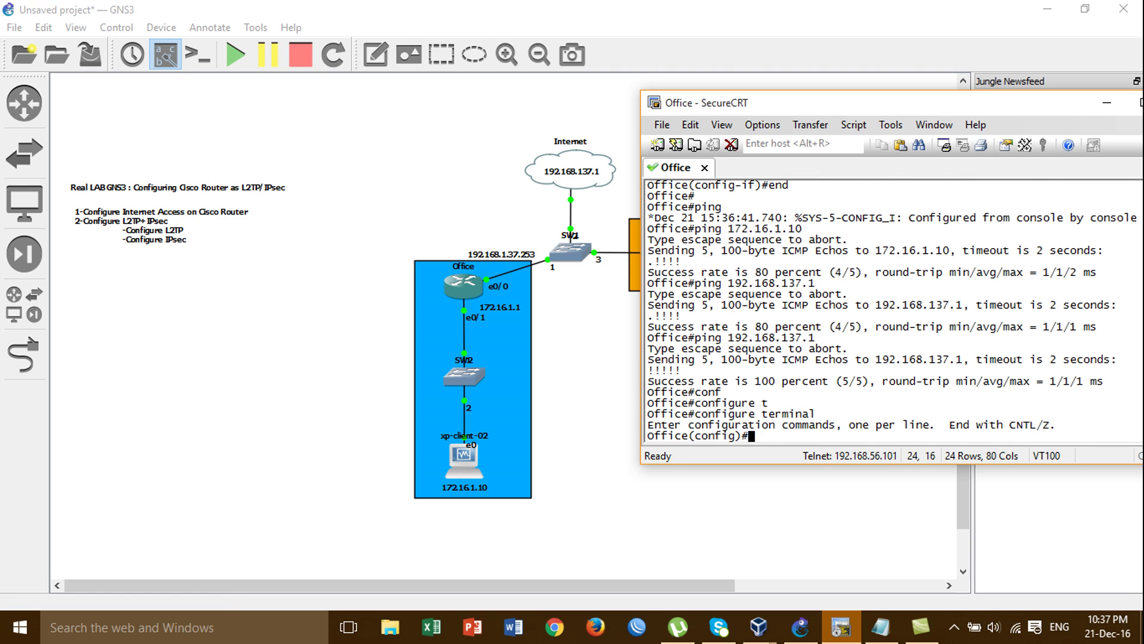
{"action": "type", "text": "ip acc"}
{"action": "key", "text": "Tab"}
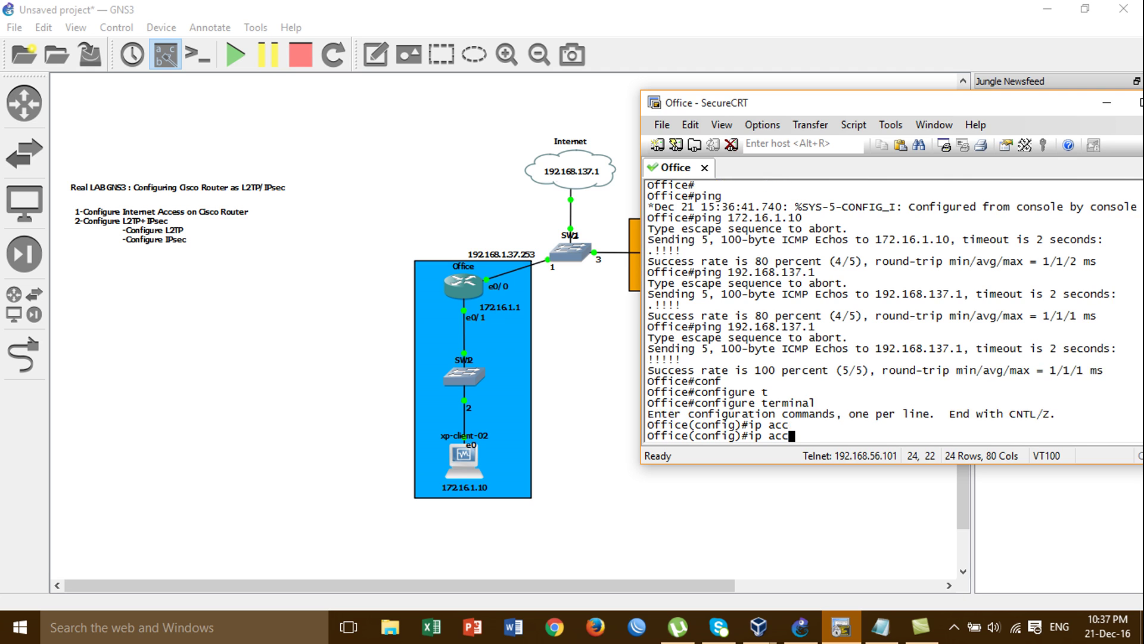
{"action": "type", "text": "e"}
{"action": "key", "text": "Tab"}
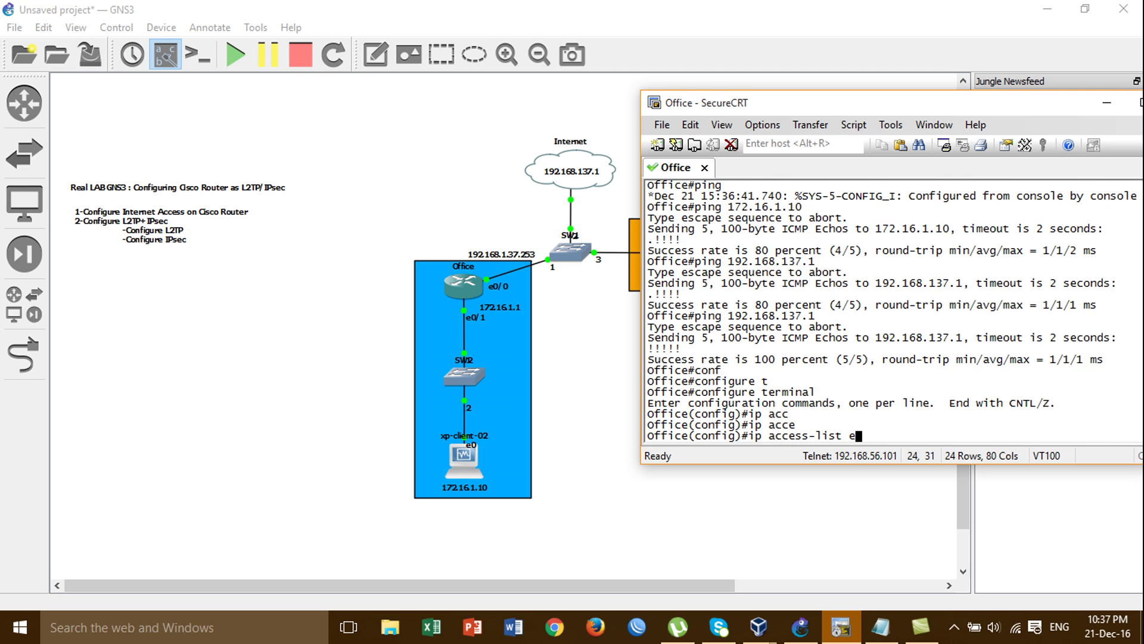
{"action": "type", "text": "e"}
{"action": "key", "text": "Tab"}
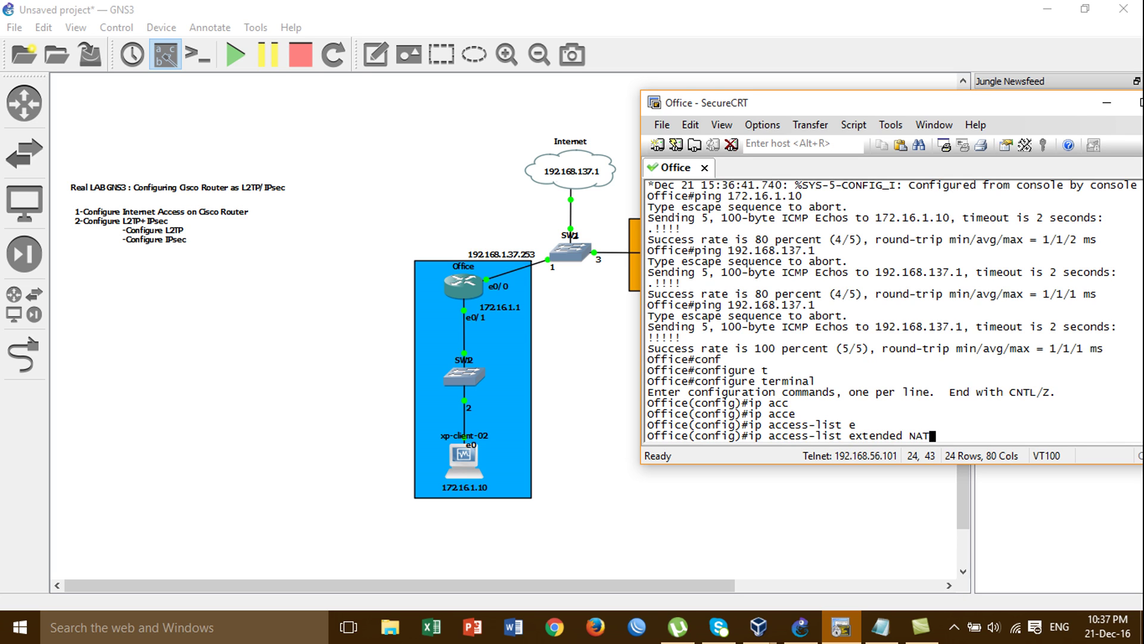
{"action": "key", "text": "Return"}
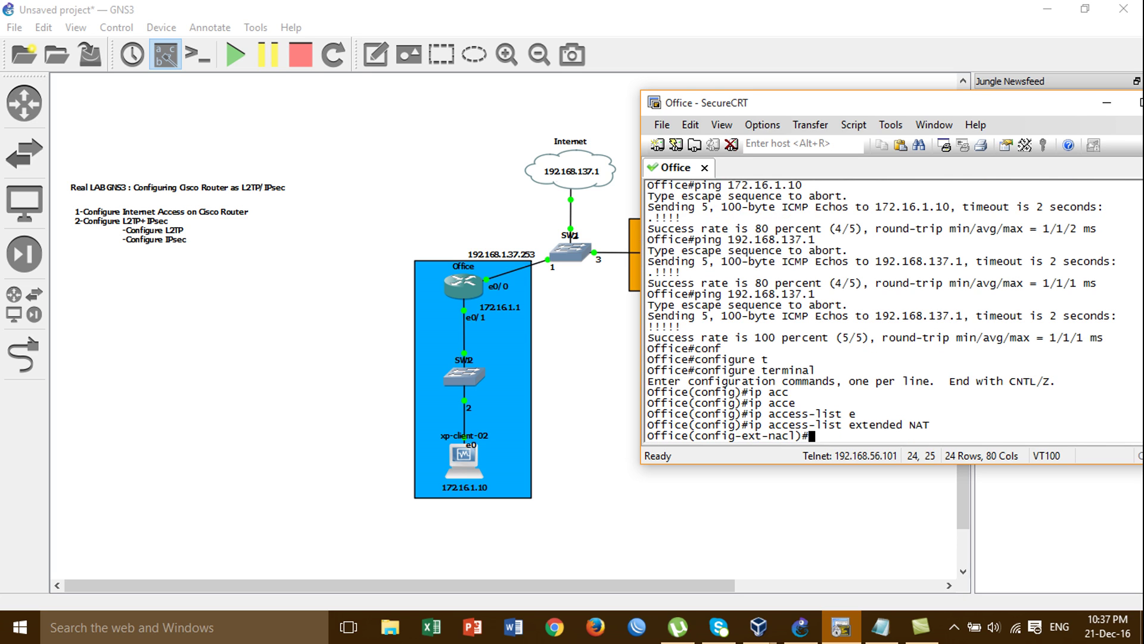
Add permit ip any any and permit icmp any any rules to ACL NAT
{"action": "type", "text": "per"}
{"action": "key", "text": "Tab"}
{"action": "type", "text": "ip "}
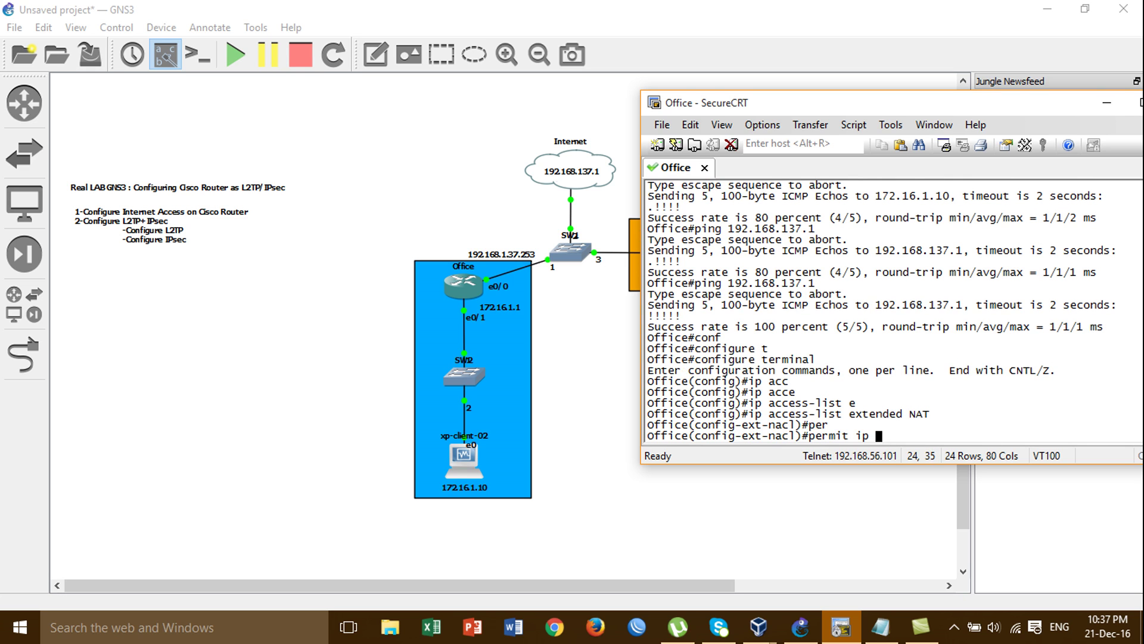
{"action": "type", "text": "an"}
{"action": "key", "text": "Tab"}
{"action": "type", "text": "an"}
{"action": "key", "text": "Tab"}
{"action": "key", "text": "Return"}
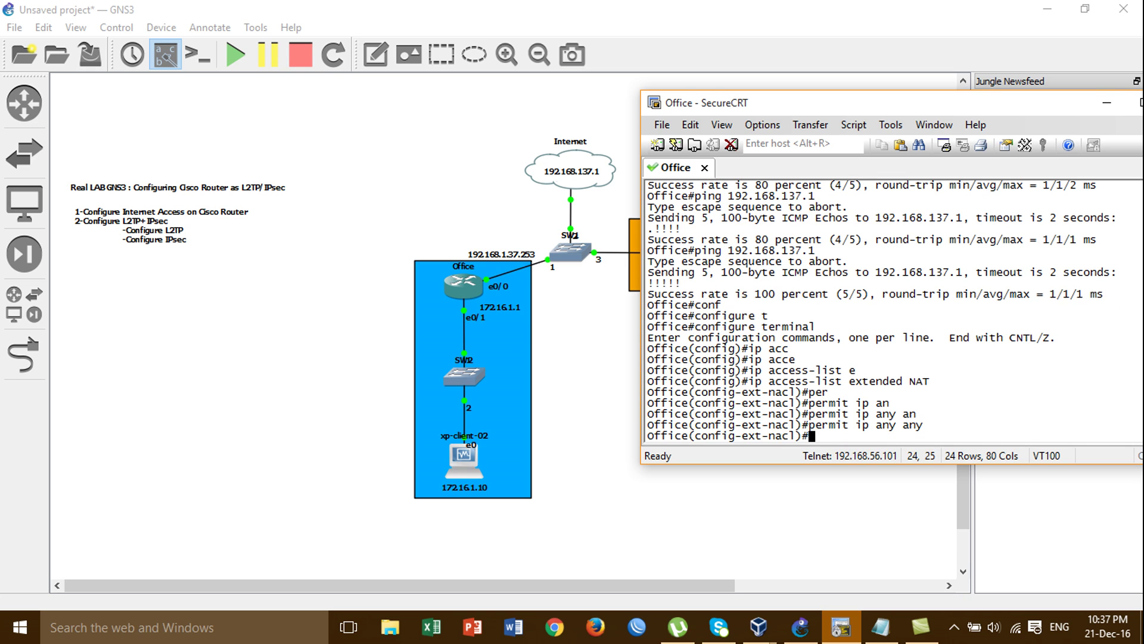
{"action": "type", "text": "per"}
{"action": "key", "text": "Tab"}
{"action": "type", "text": "ic"}
{"action": "key", "text": "Tab"}
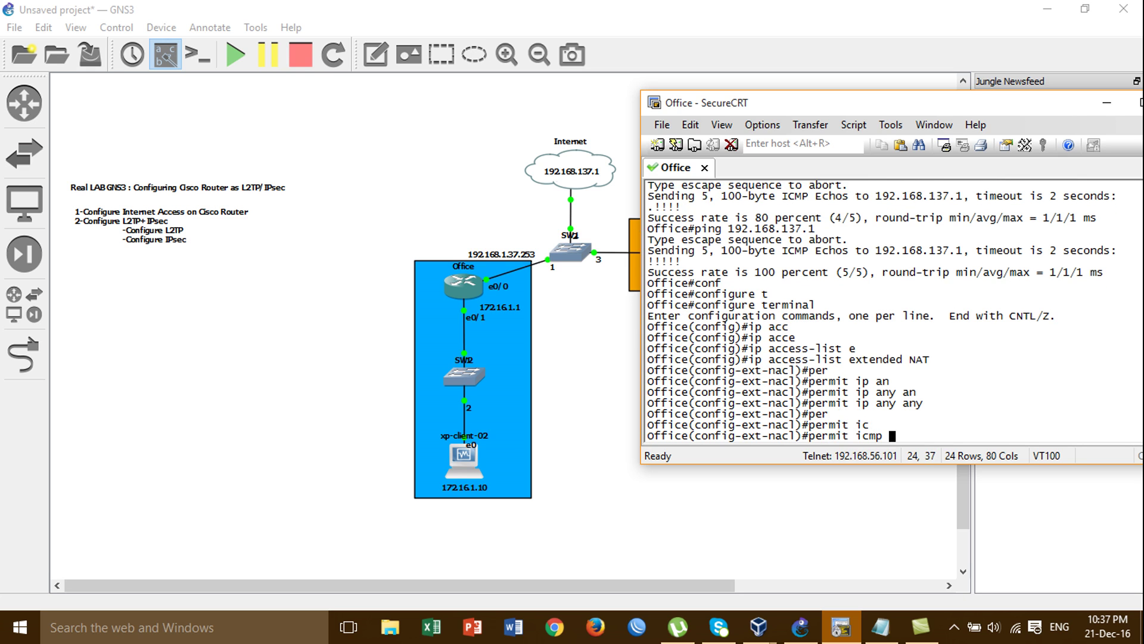
{"action": "type", "text": "an"}
{"action": "key", "text": "Tab"}
{"action": "type", "text": "an"}
{"action": "key", "text": "Tab"}
{"action": "key", "text": "Return"}
Add a default route 0.0.0.0 0.0.0.0 via gateway 192.168.137.1
{"action": "key", "text": "Return"}
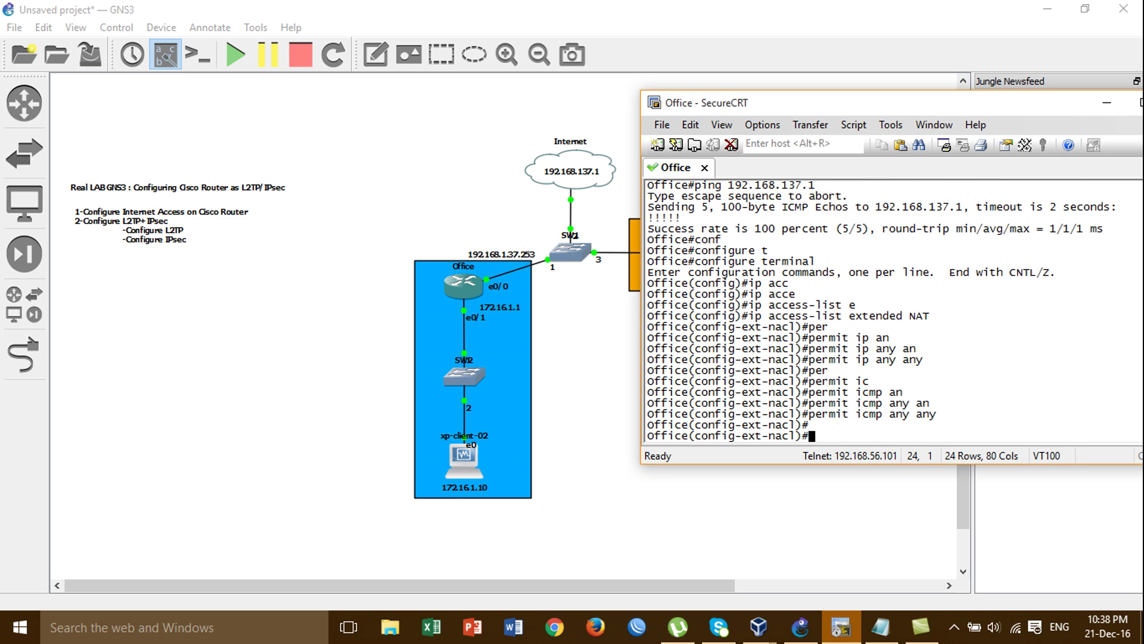
{"action": "type", "text": "exit"}
{"action": "key", "text": "Return"}
{"action": "type", "text": "ip rou"}
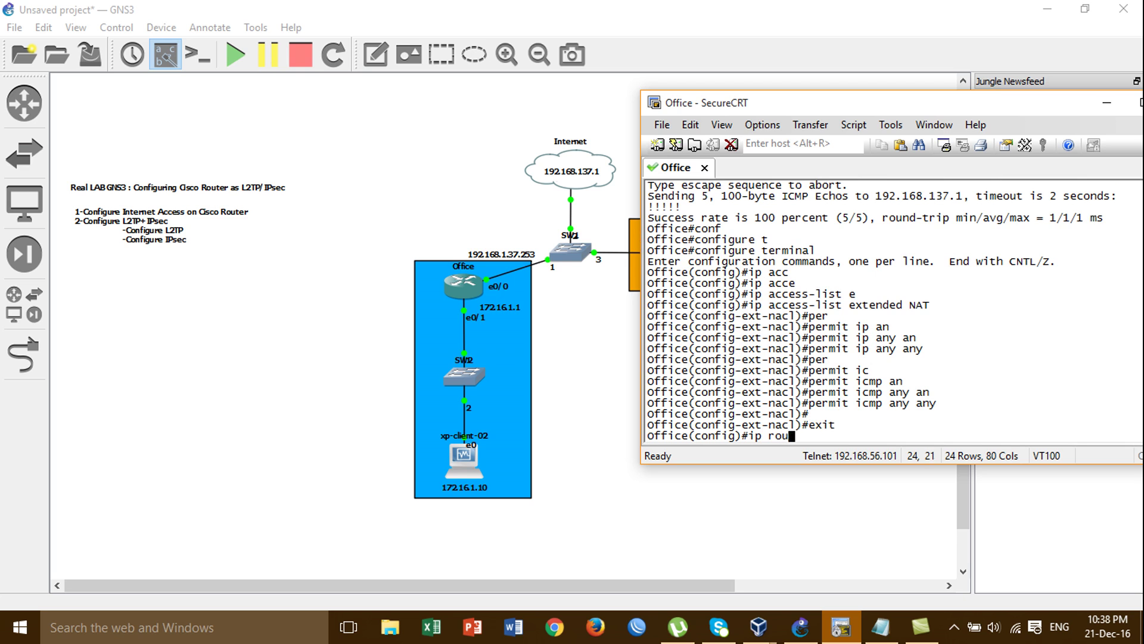
{"action": "type", "text": "te"}
{"action": "key", "text": "Tab"}
{"action": "type", "text": "0.0"}
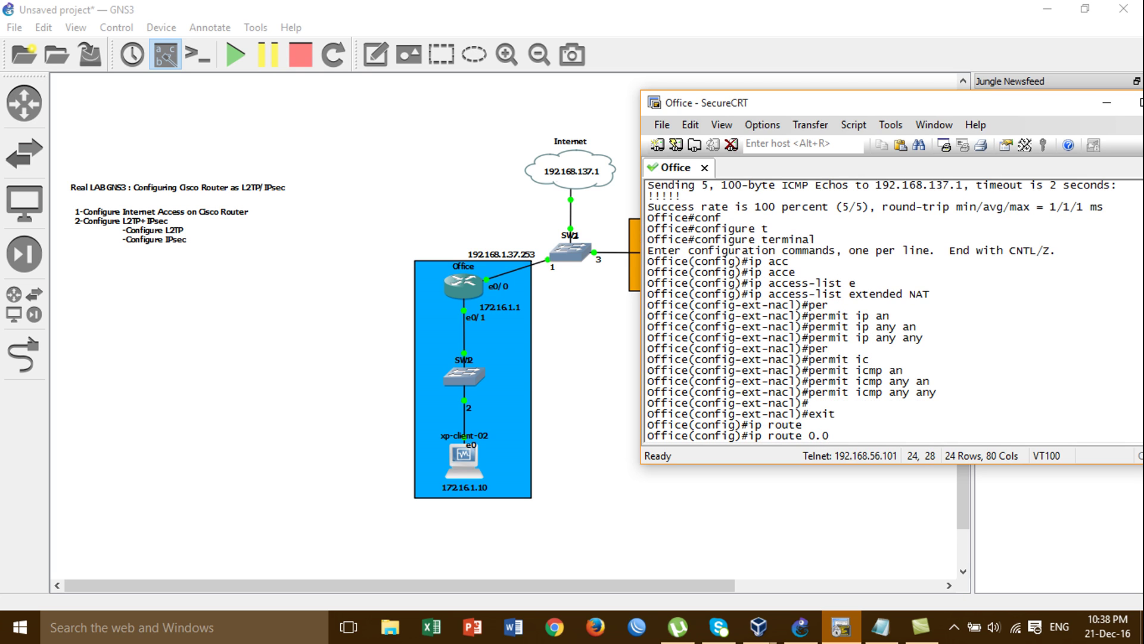
{"action": "type", "text": ".0.0 0.0.0.0 192.168"}
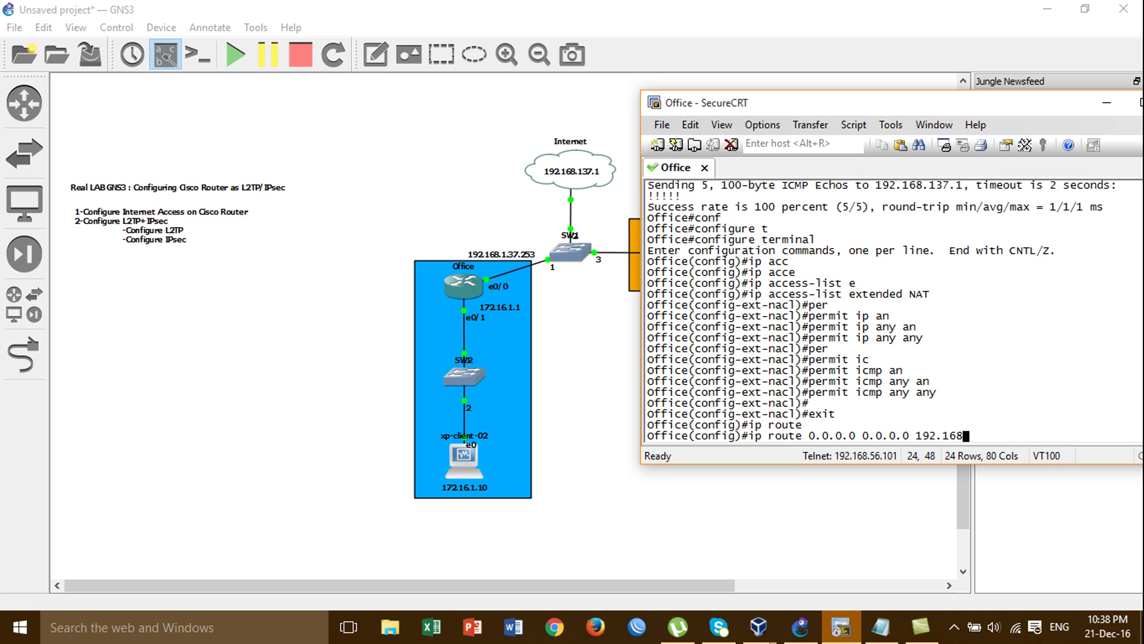
{"action": "type", "text": ".1137.1"}
{"action": "key", "text": "BackSpace"}
{"action": "key", "text": "BackSpace"}
{"action": "key", "text": "BackSpace"}
{"action": "key", "text": "BackSpace"}
{"action": "key", "text": "BackSpace"}
{"action": "type", "text": "37.1"}
{"action": "key", "text": "Return"}
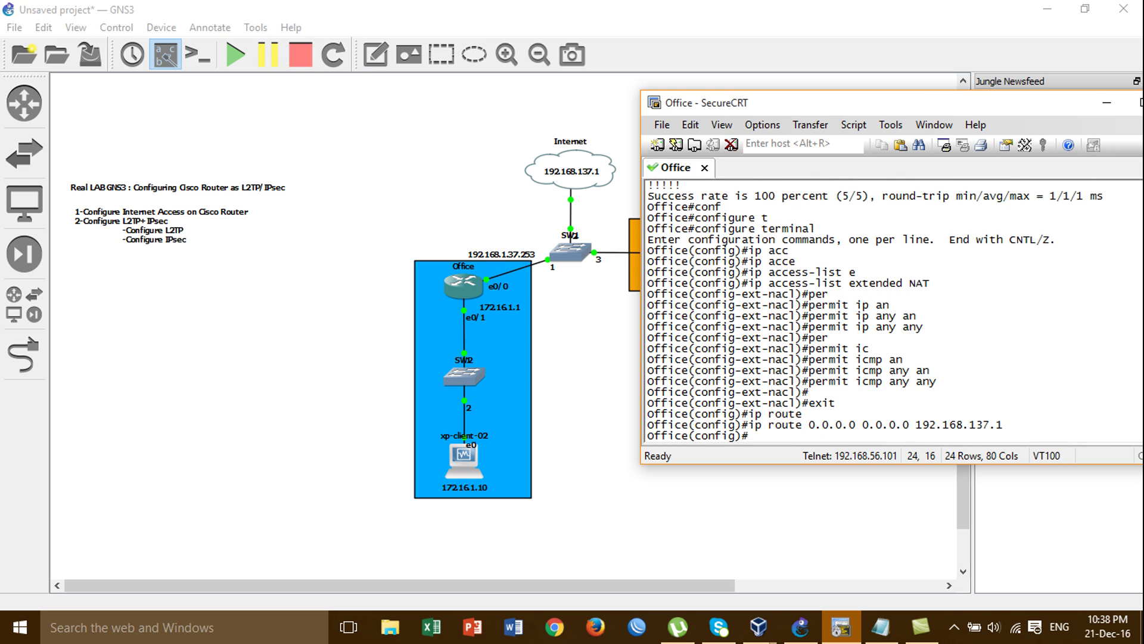
Configure ip nat inside source list NAT interface e0/0 overload
{"action": "type", "text": "ip nat"}
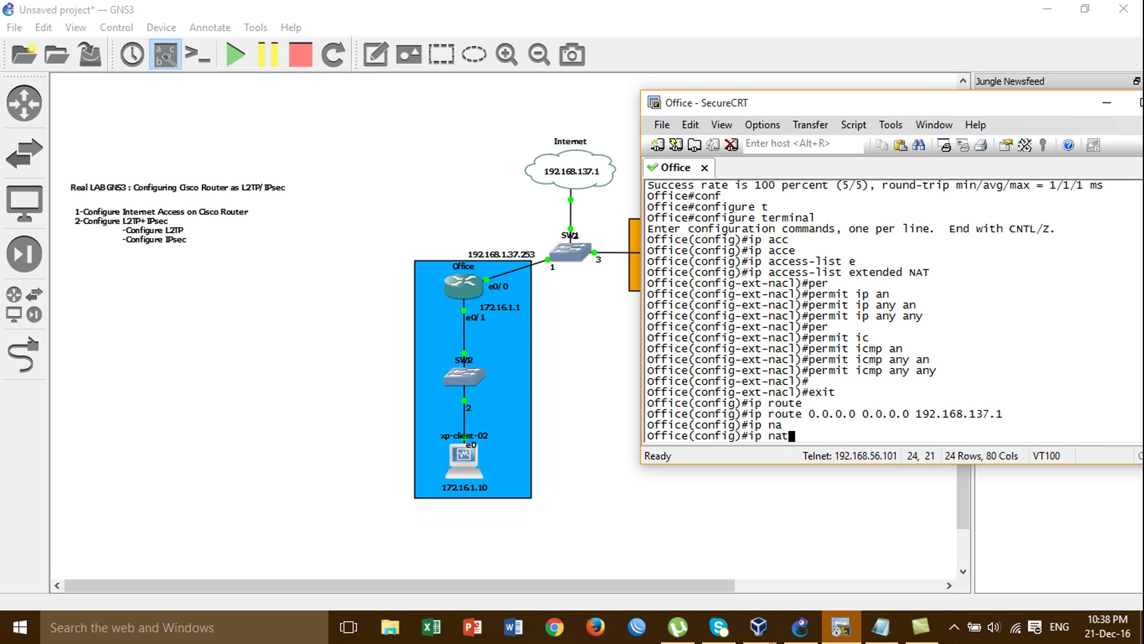
{"action": "type", "text": " inside source list "}
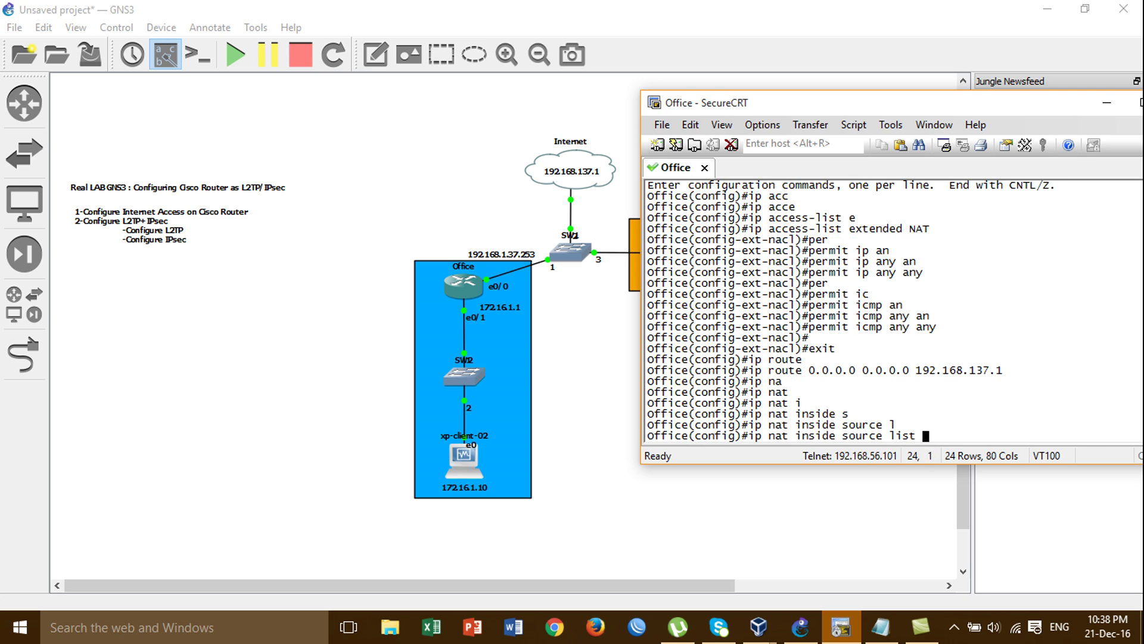
{"action": "type", "text": "NAT int"}
{"action": "key", "text": "Tab"}
{"action": "type", "text": "e"}
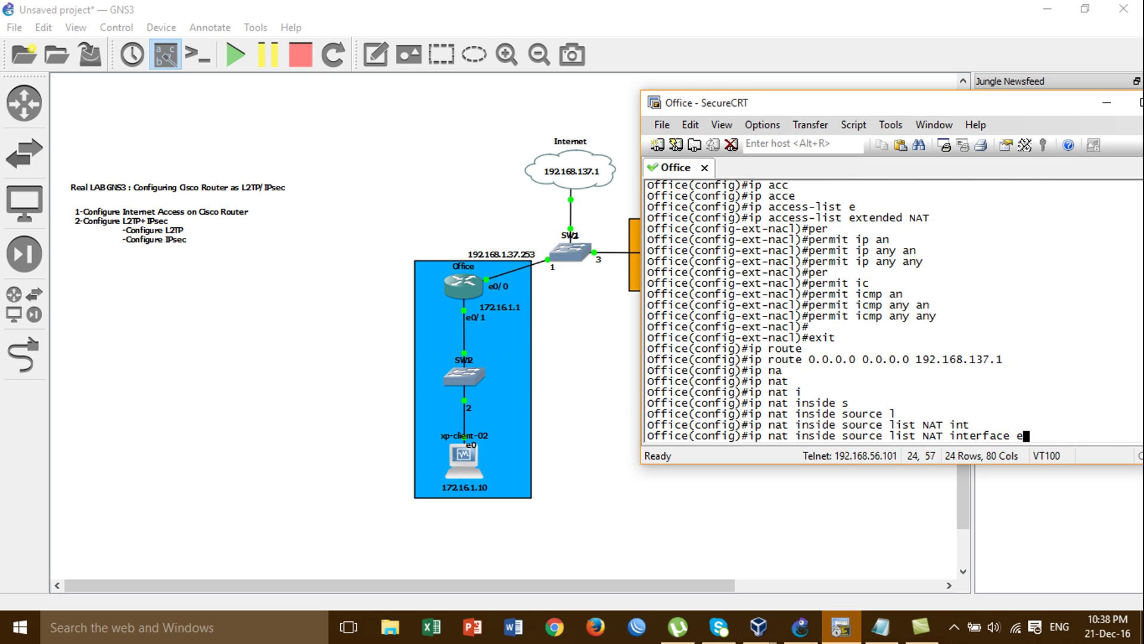
{"action": "type", "text": "0/0 "}
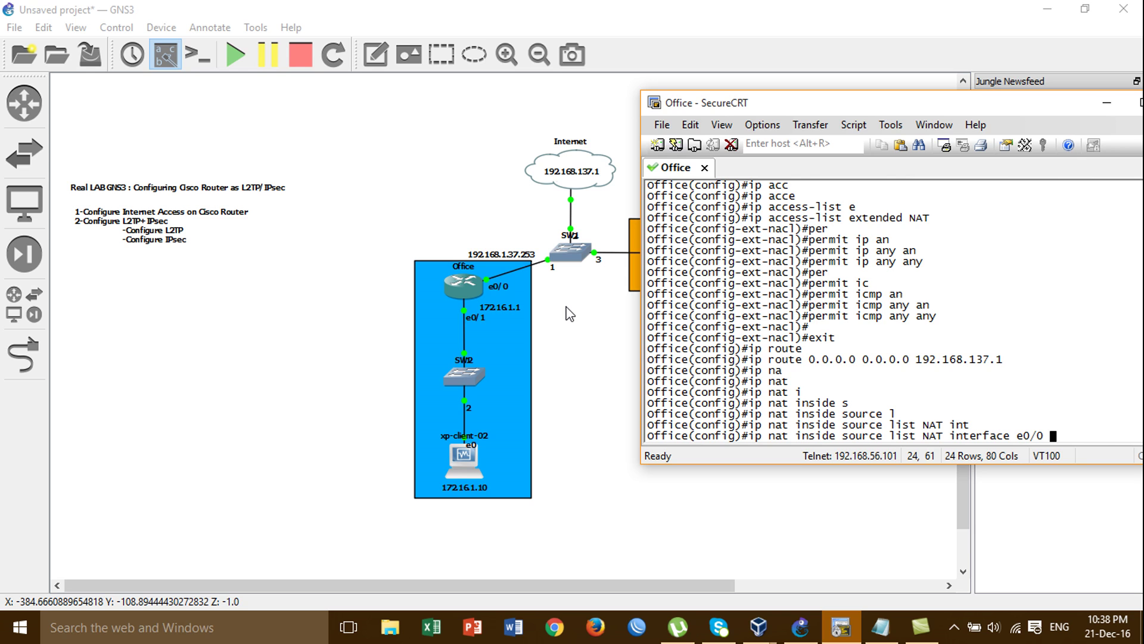
{"action": "type", "text": "o"}
{"action": "key", "text": "Tab"}
{"action": "key", "text": "Return"}
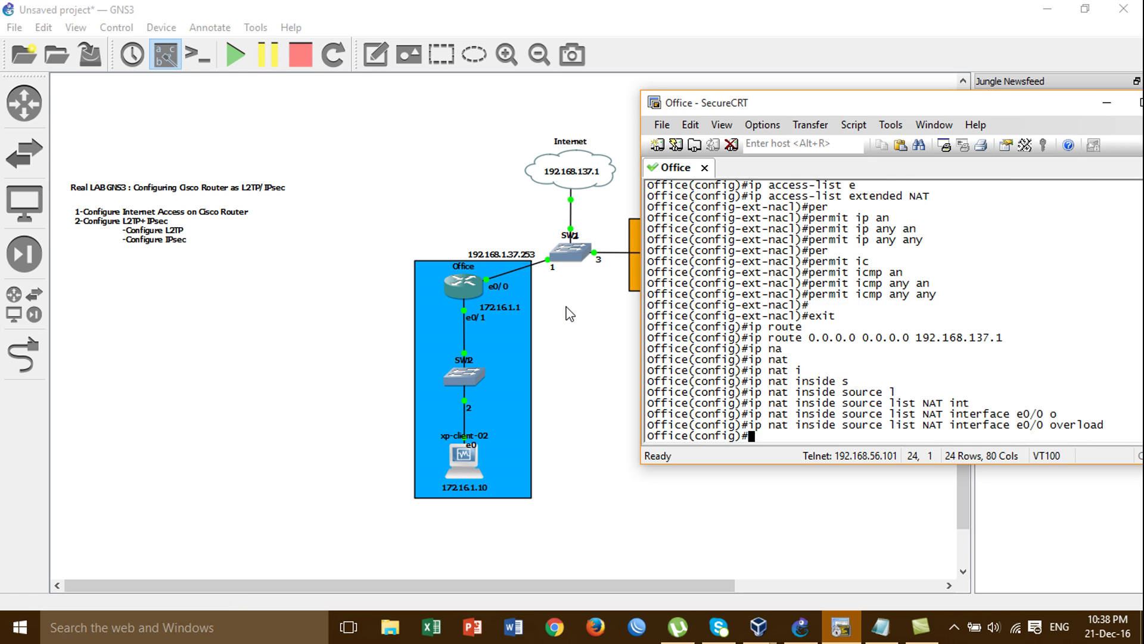
Exit configuration mode and ping 8.8.8.8 from the Office router
{"action": "type", "text": "end"}
{"action": "key", "text": "Return"}
{"action": "type", "text": "ping "}
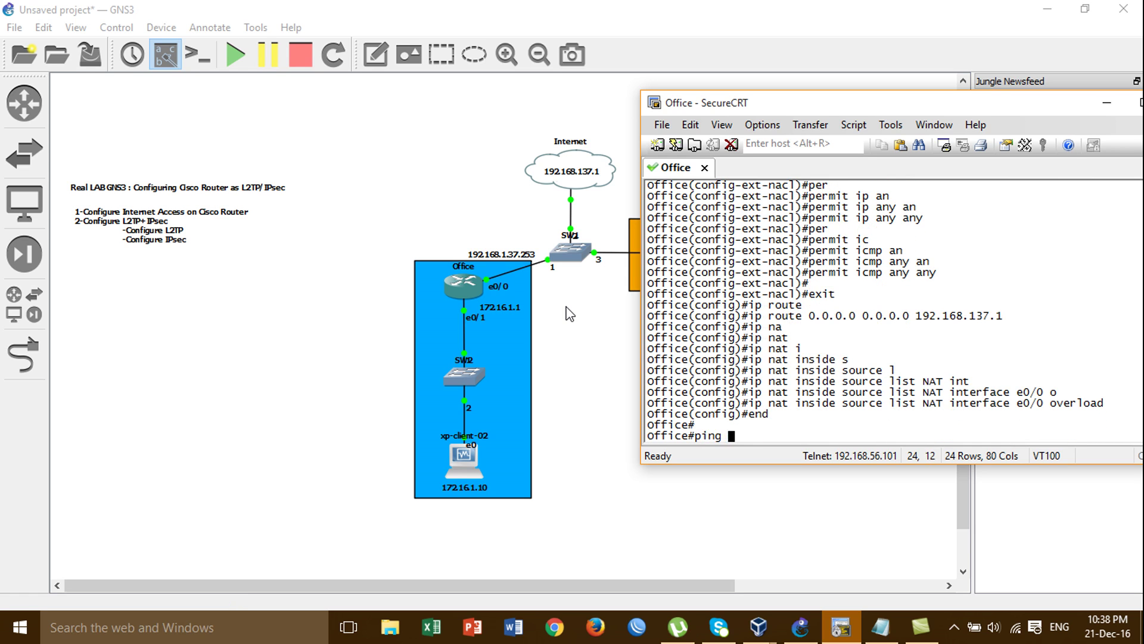
{"action": "type", "text": "8.8.8.8"}
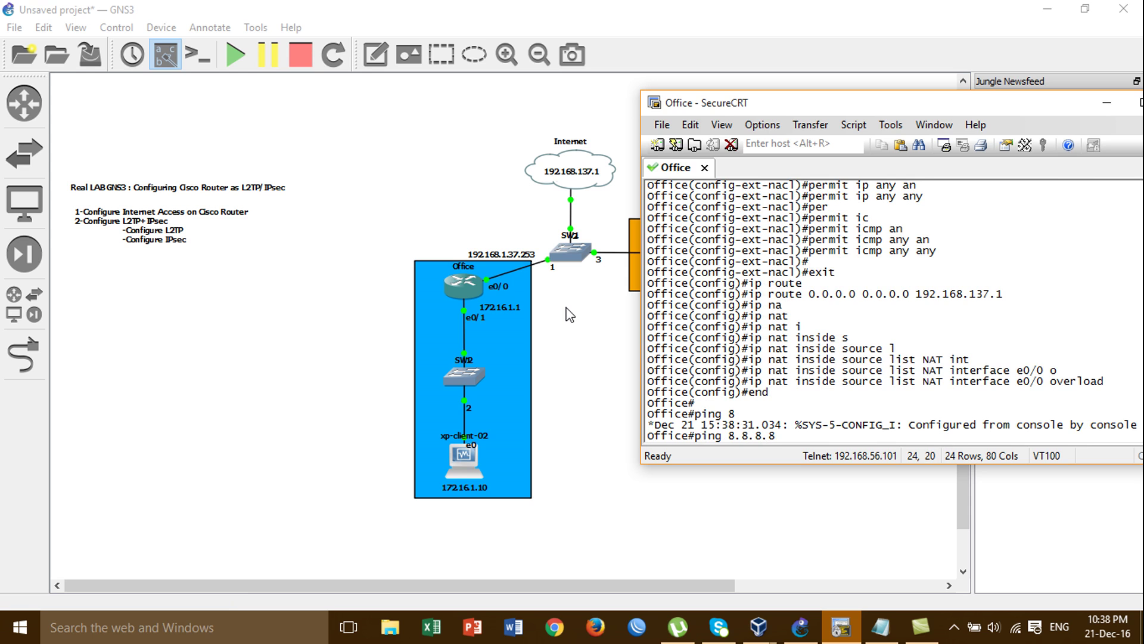
{"action": "key", "text": "Return"}
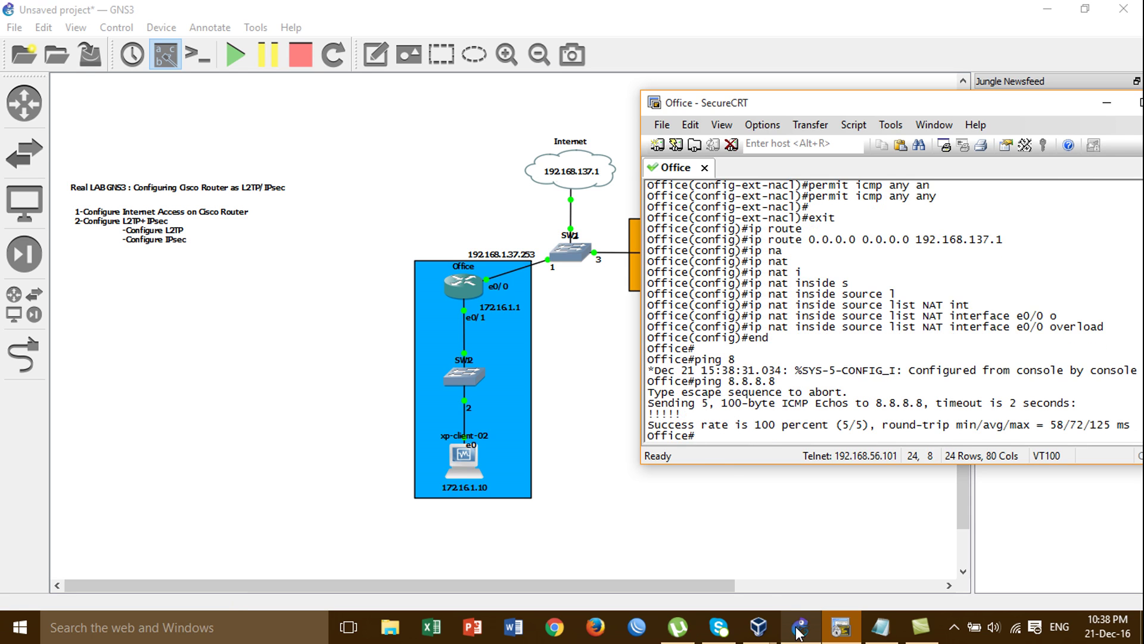
Switch to the xp-client-02 VirtualBox window
{"action": "left_click", "coordinate": [800, 626]}
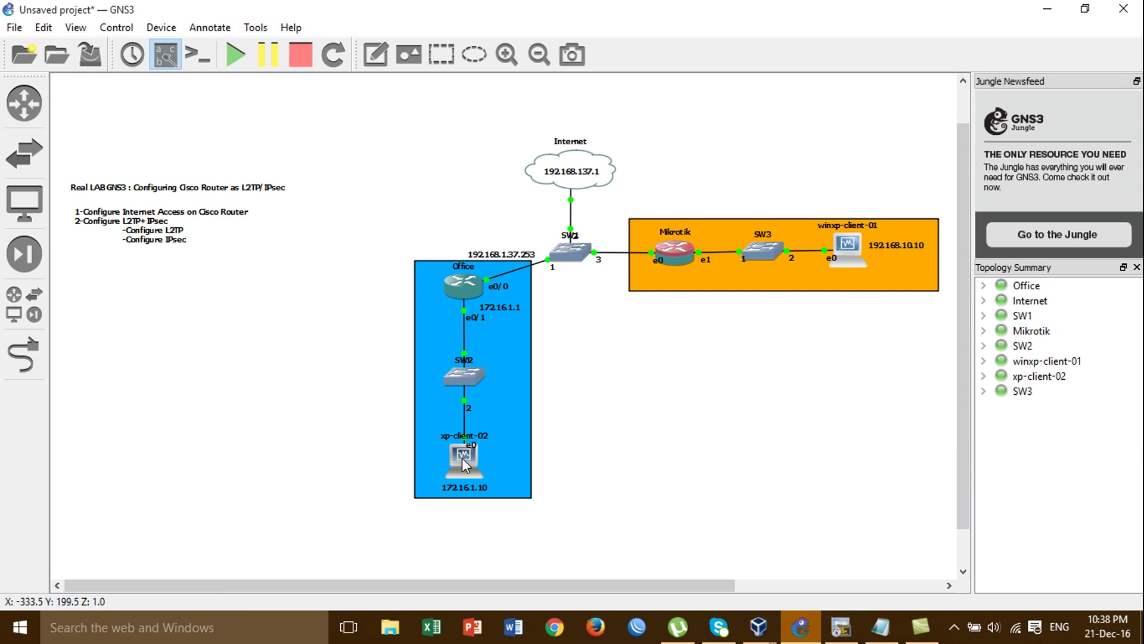
{"action": "left_click", "coordinate": [756, 635]}
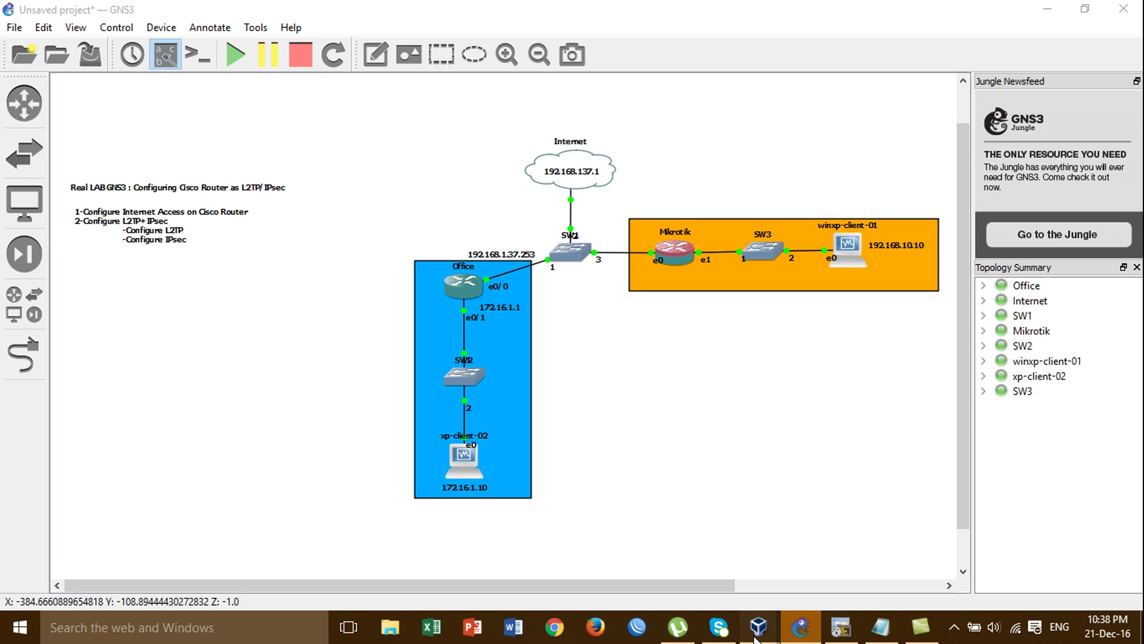
{"action": "left_click", "coordinate": [736, 517]}
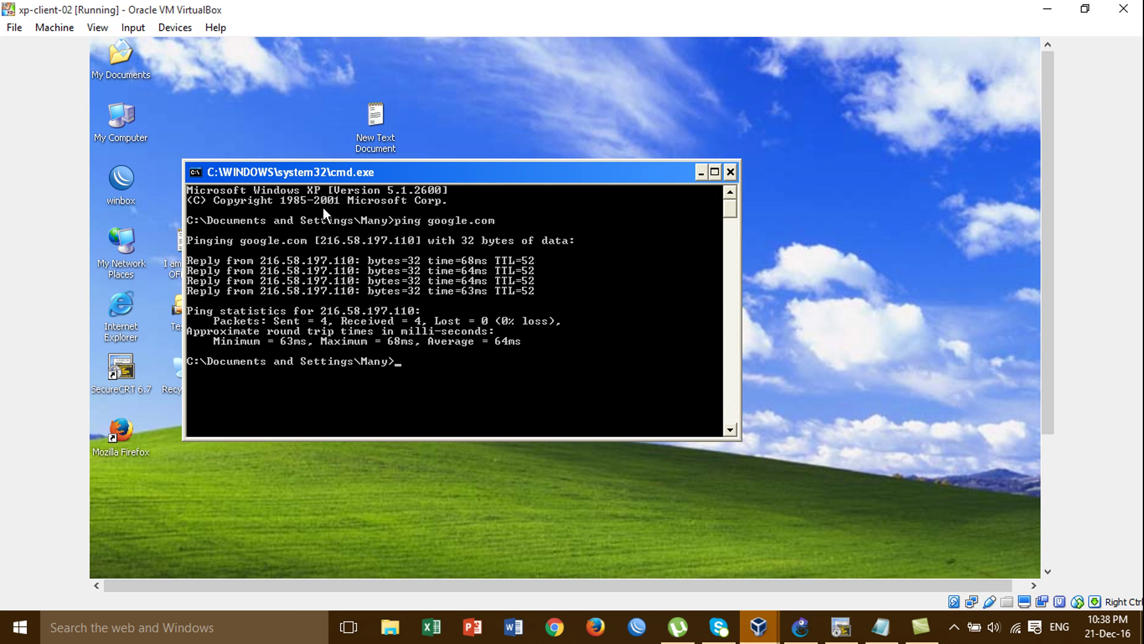
Ping google.com from the XP client's command prompt, then close the prompt
{"action": "type", "text": "g oogle"}
{"action": "key", "text": "BackSpace"}
{"action": "type", "text": "go"}
{"action": "key", "text": "BackSpace"}
{"action": "key", "text": "BackSpace"}
{"action": "key", "text": "BackSpace"}
{"action": "type", "text": "gle.com"}
{"action": "key", "text": "Return"}
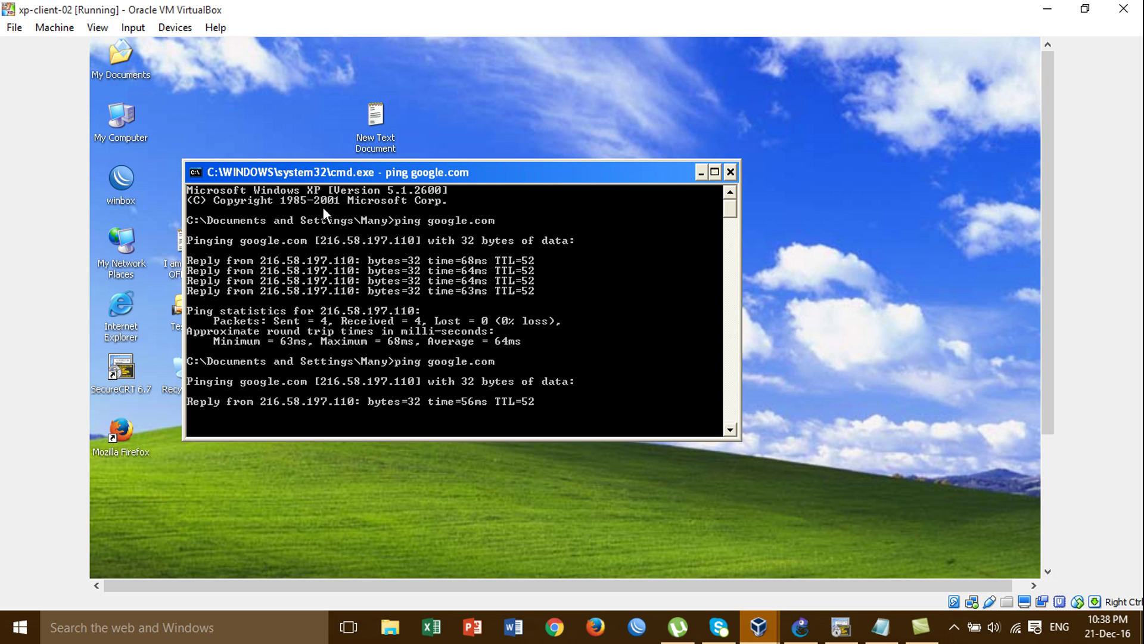
{"action": "left_click", "coordinate": [732, 173]}
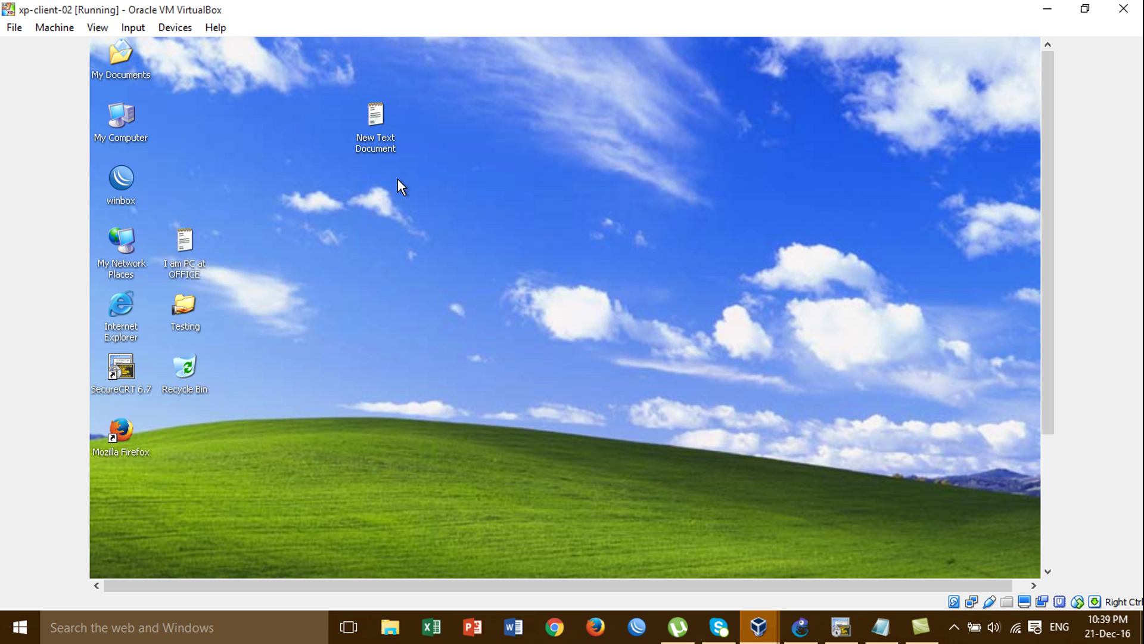
Launch Firefox on the XP client, dismiss the default-browser prompt, and load google.com
{"action": "double_click", "coordinate": [123, 421]}
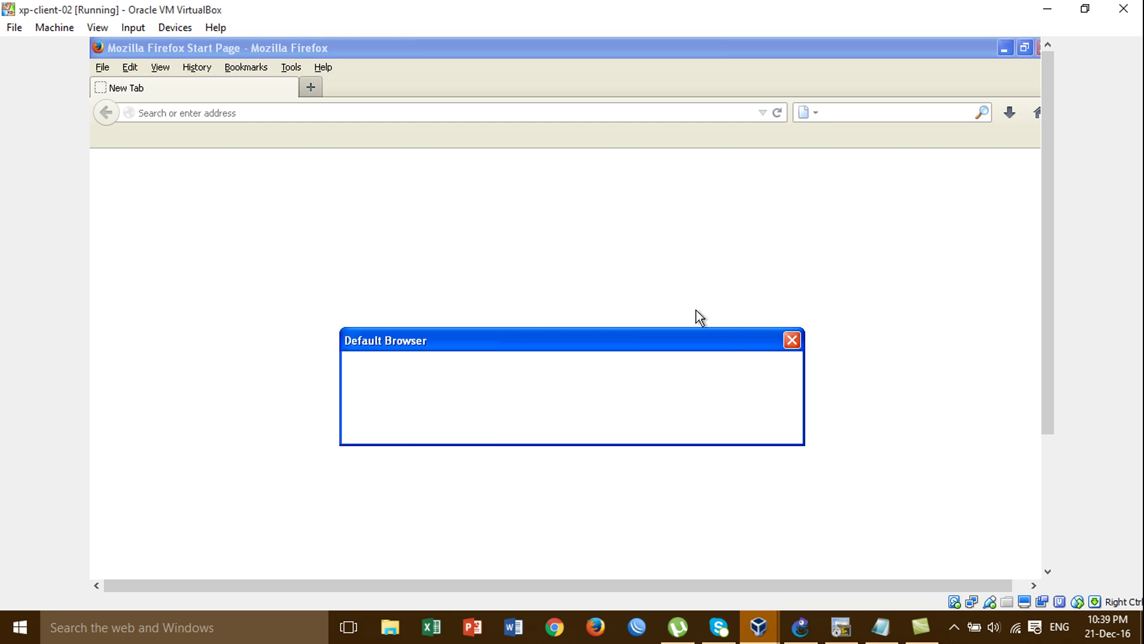
{"action": "left_click", "coordinate": [792, 341]}
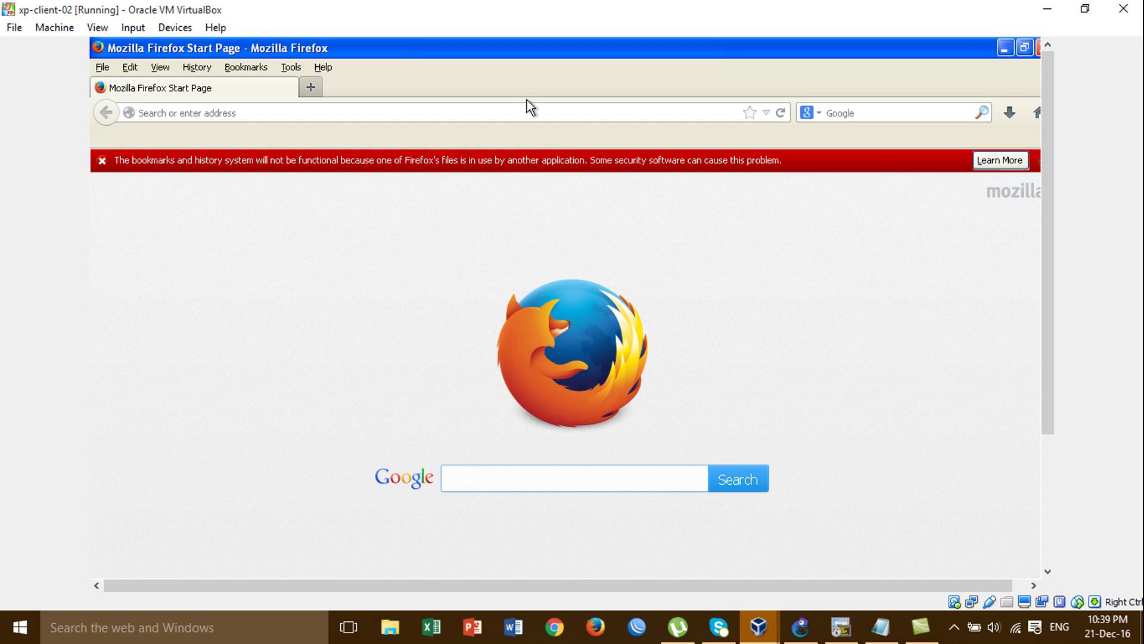
{"action": "type", "text": "googleco"}
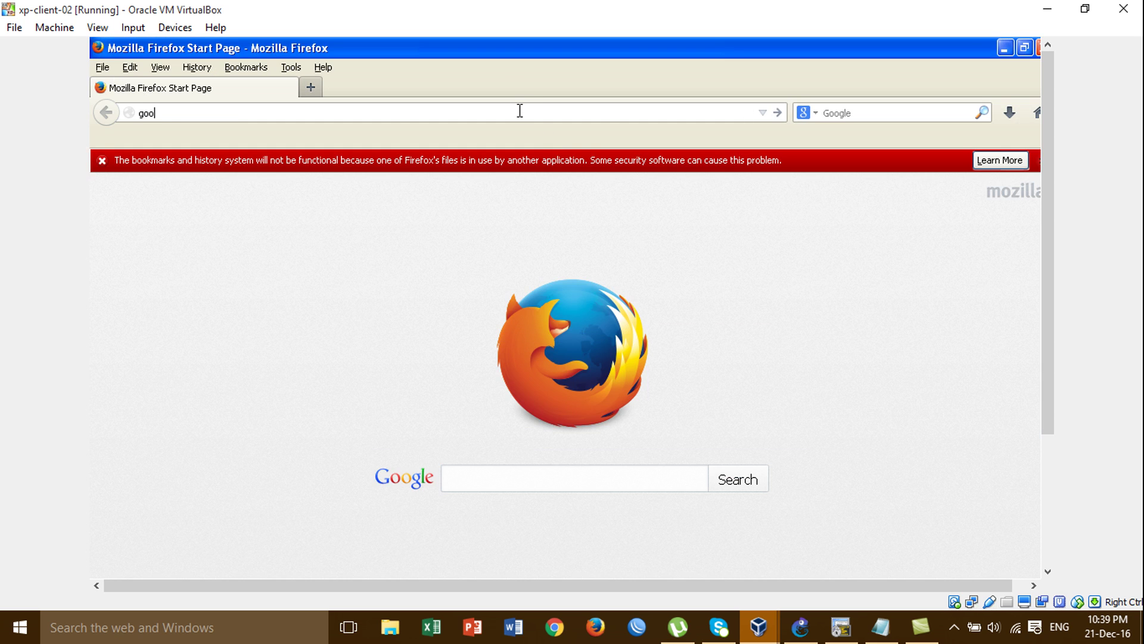
{"action": "key", "text": "BackSpace"}
{"action": "key", "text": "BackSpace"}
{"action": "key", "text": "BackSpace"}
{"action": "type", "text": "e.co"}
{"action": "key", "text": "Return"}
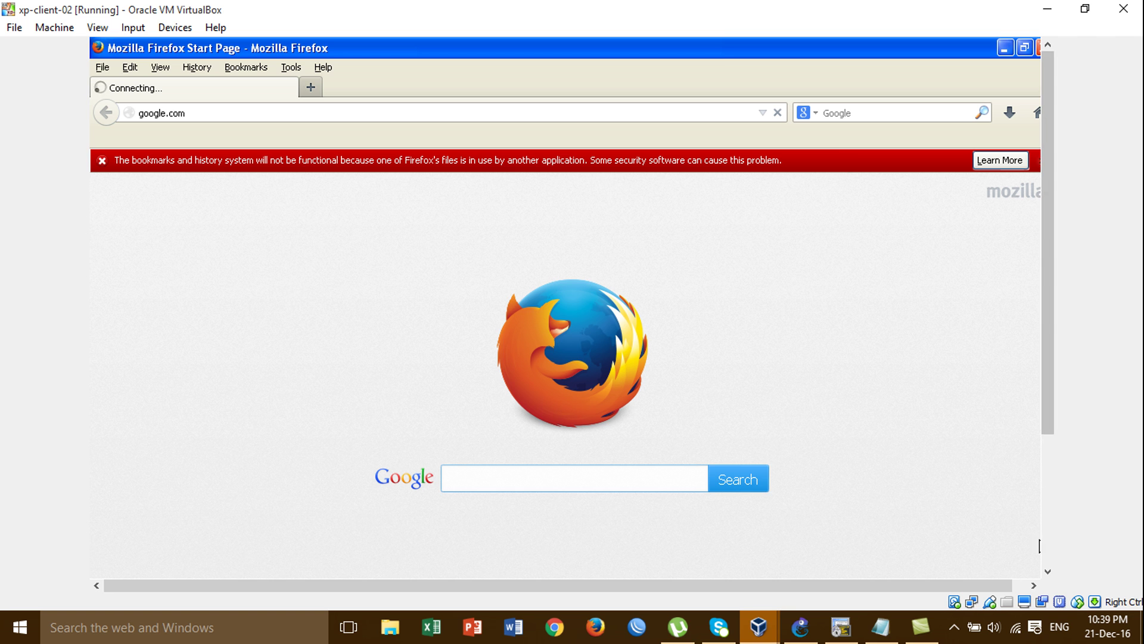
{"action": "left_click", "coordinate": [1027, 585]}
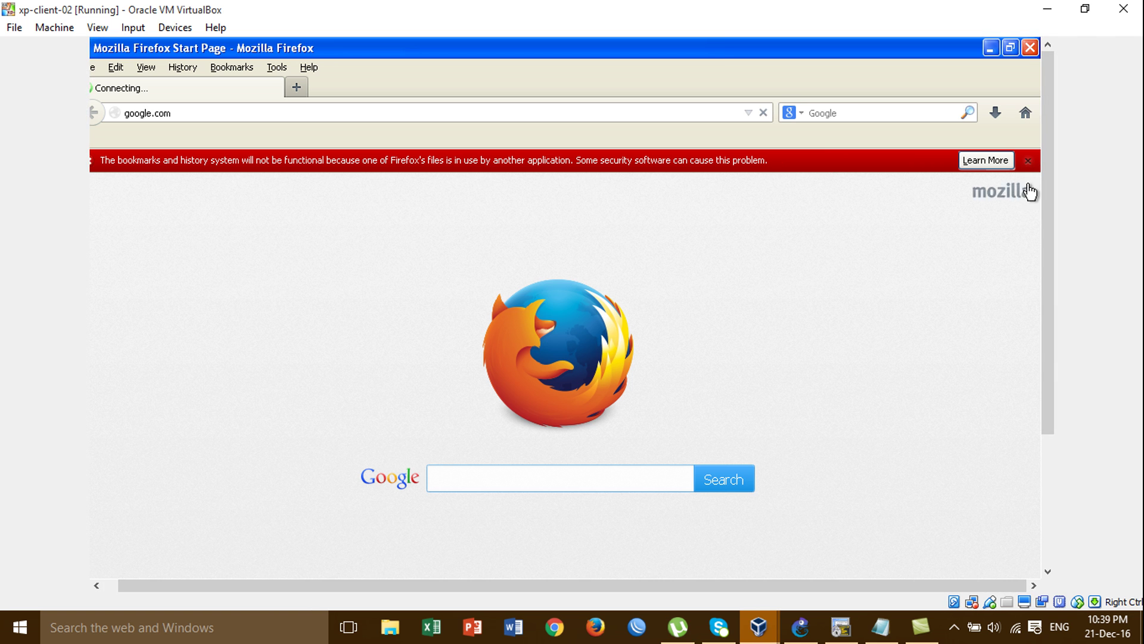
{"action": "left_click", "coordinate": [1028, 161]}
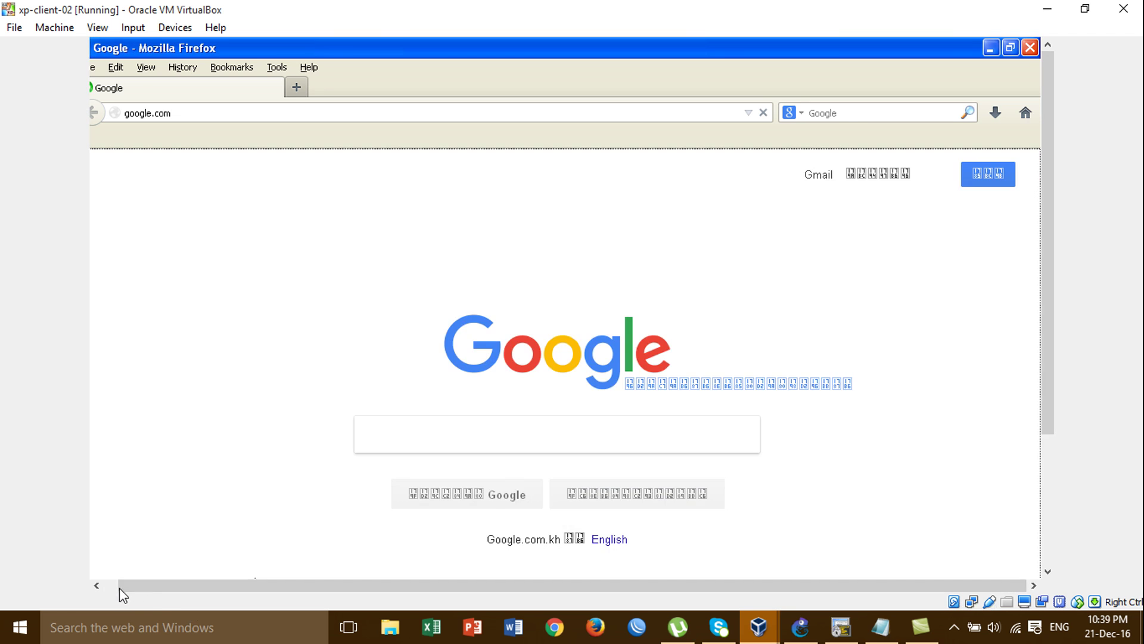
{"action": "left_click", "coordinate": [119, 587]}
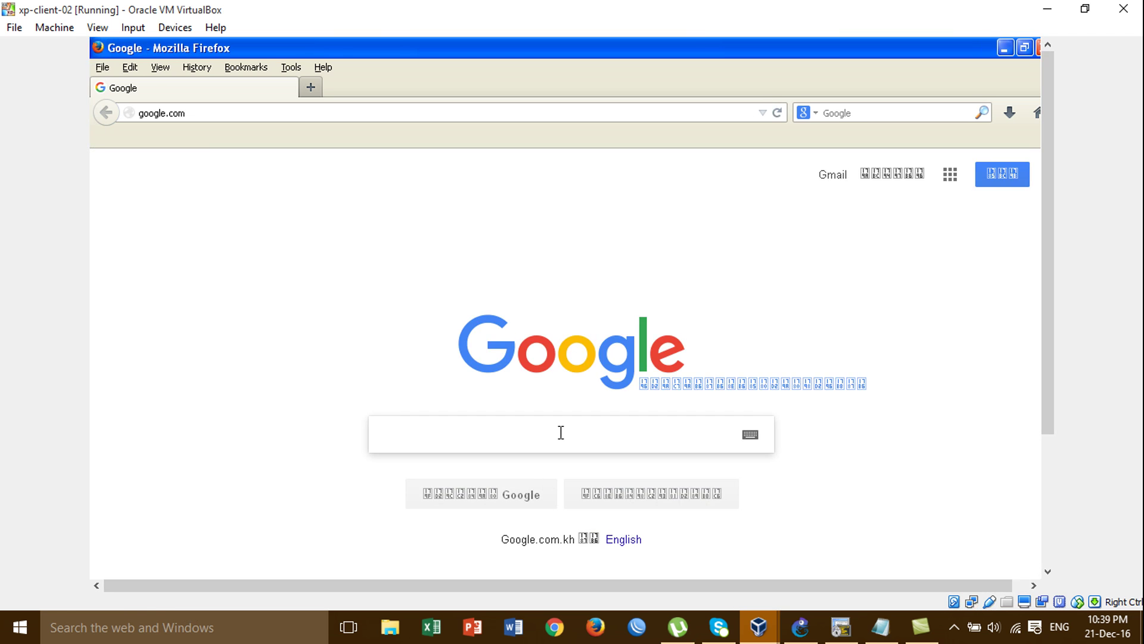
Search Google for 'cisco router' in the XP client's Firefox, then put Firefox away
{"action": "type", "text": "cisco router"}
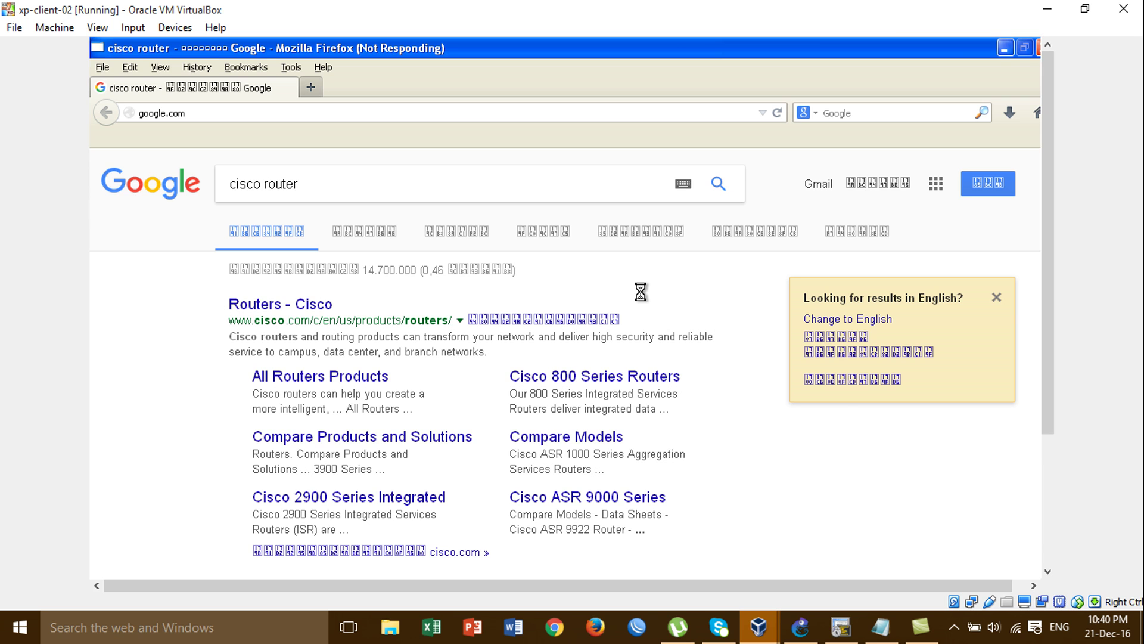
{"action": "left_click", "coordinate": [1042, 525]}
{"action": "left_click", "coordinate": [1045, 160]}
Minimize Firefox and launch a cmd prompt on the XP client via Run
{"action": "left_click", "coordinate": [1007, 47]}
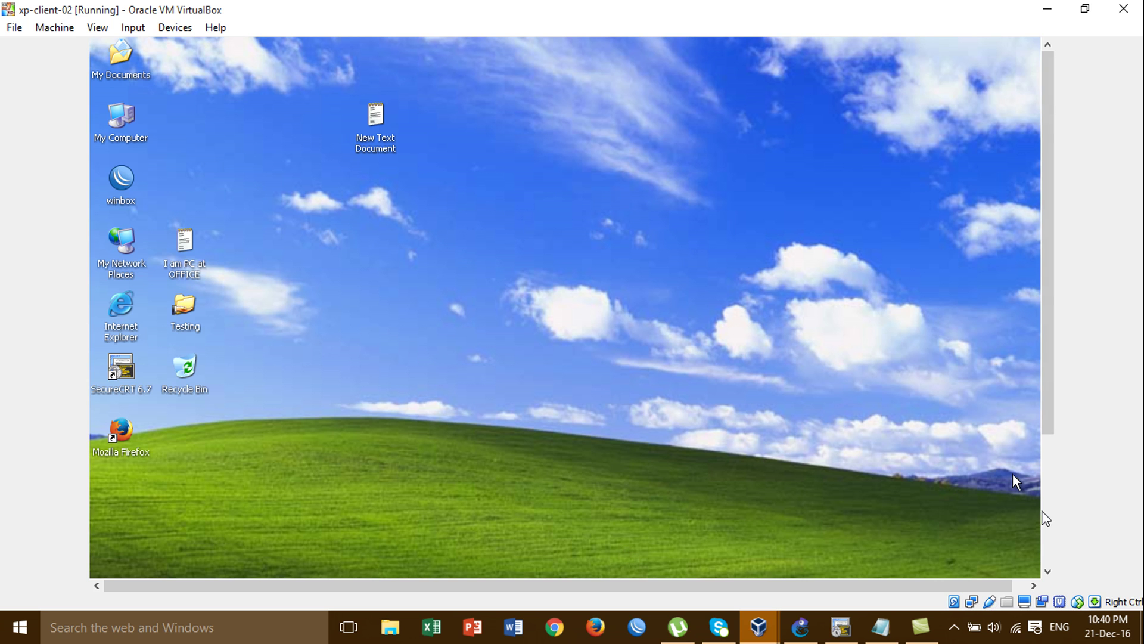
{"action": "left_click", "coordinate": [1048, 522]}
{"action": "key", "text": "super+r"}
{"action": "type", "text": "cmd"}
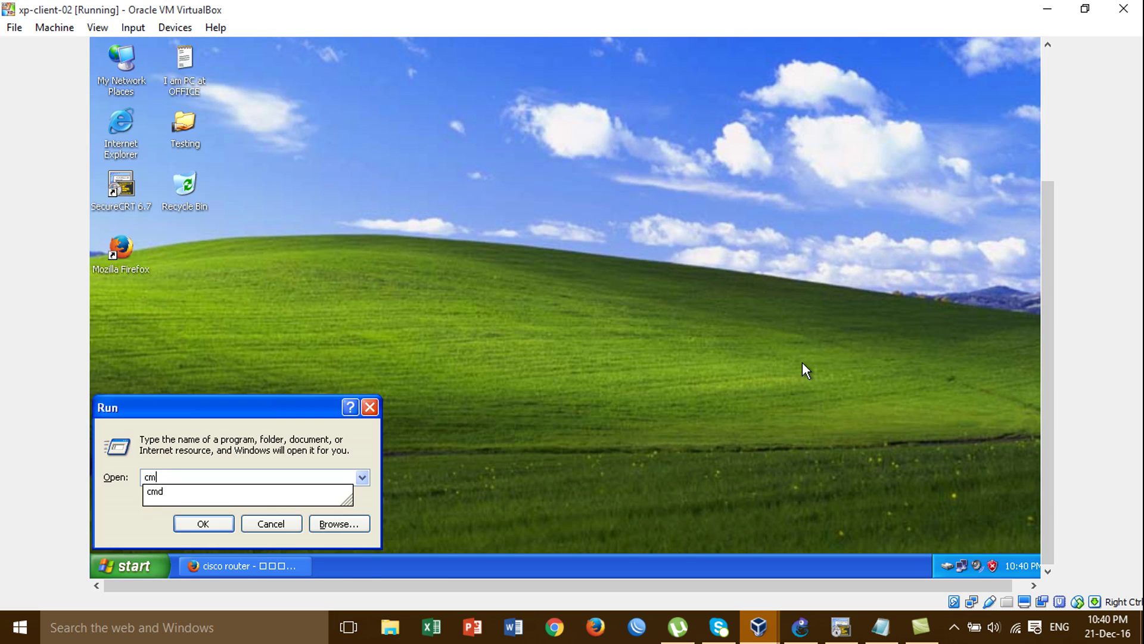
{"action": "key", "text": "Return"}
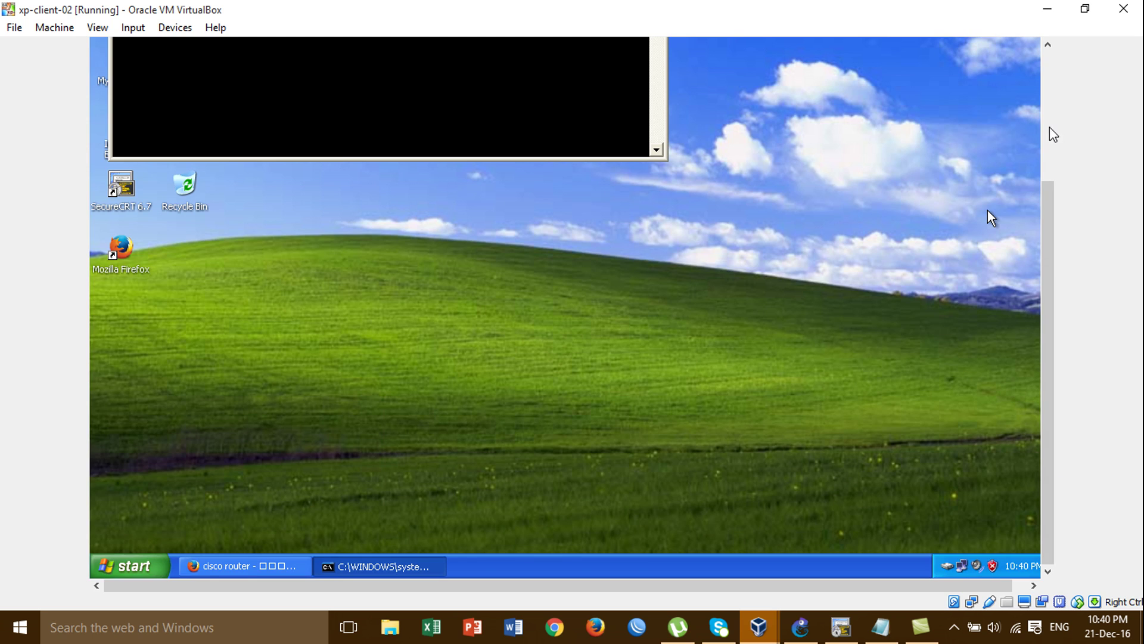
Ping google.com, then close the prompt and minimize the VirtualBox window
{"action": "left_click", "coordinate": [1049, 127]}
{"action": "key", "text": "Return"}
{"action": "type", "text": "ping "}
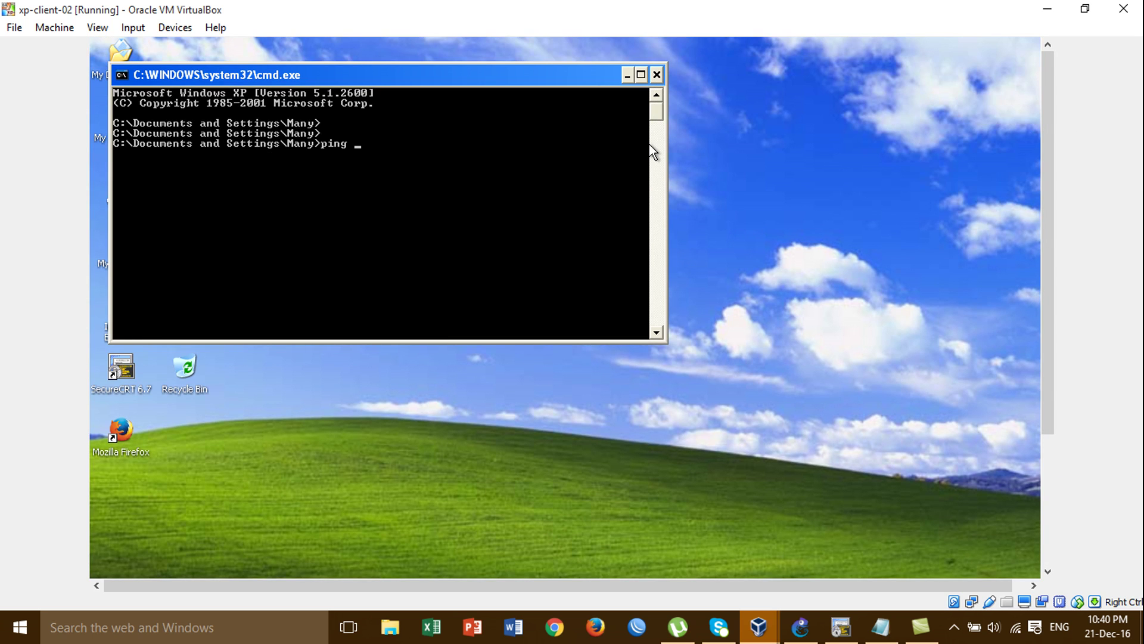
{"action": "type", "text": "google.com"}
{"action": "key", "text": "Return"}
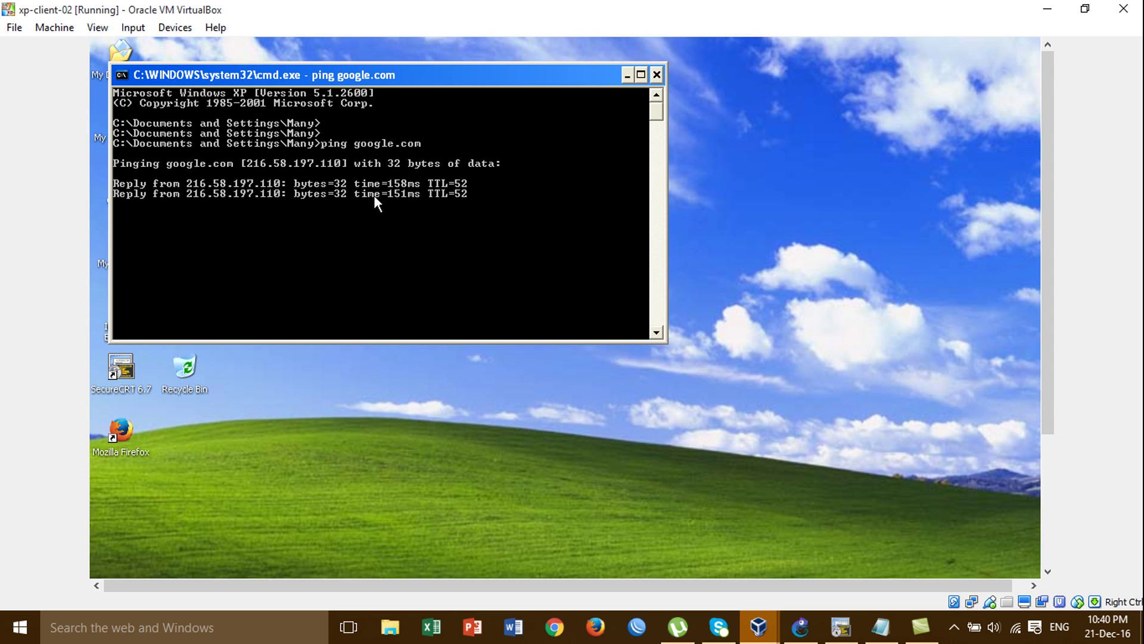
{"action": "left_click", "coordinate": [657, 75]}
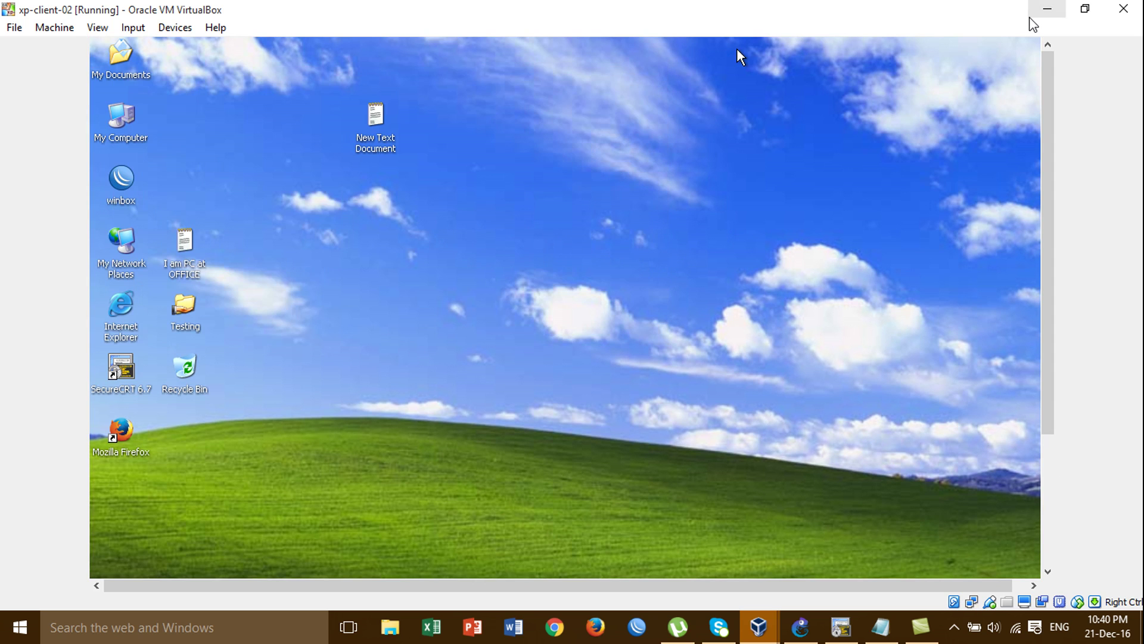
{"action": "left_click", "coordinate": [1038, 12]}
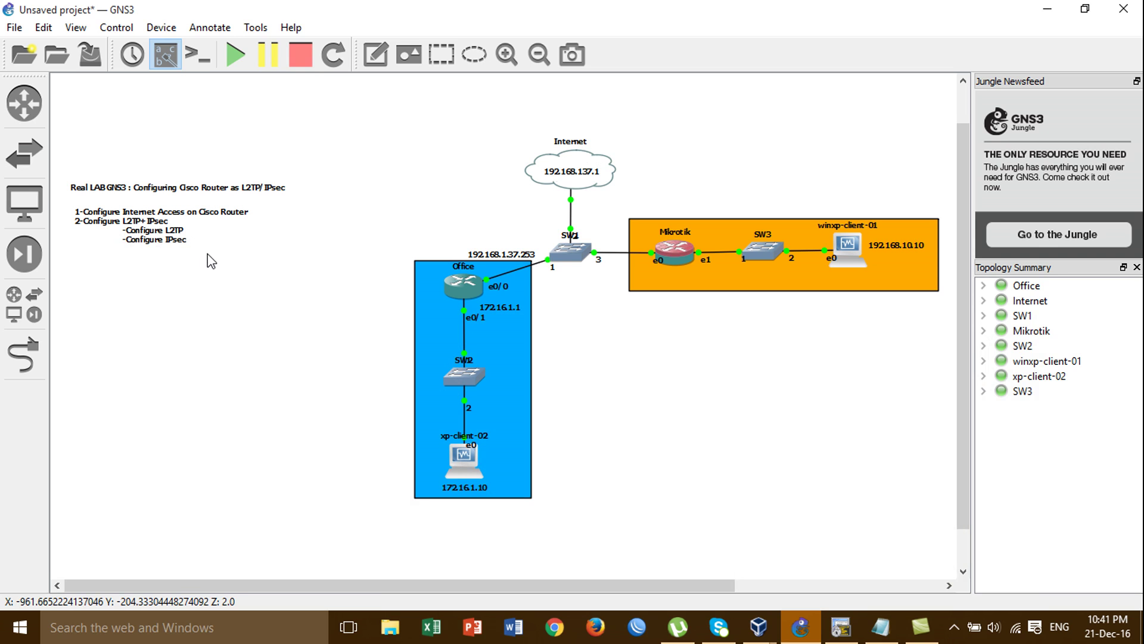
Show the L2TP/IPsec notes in Notepad, then bring up the Office router console in SecureCRT
{"action": "left_click", "coordinate": [880, 625]}
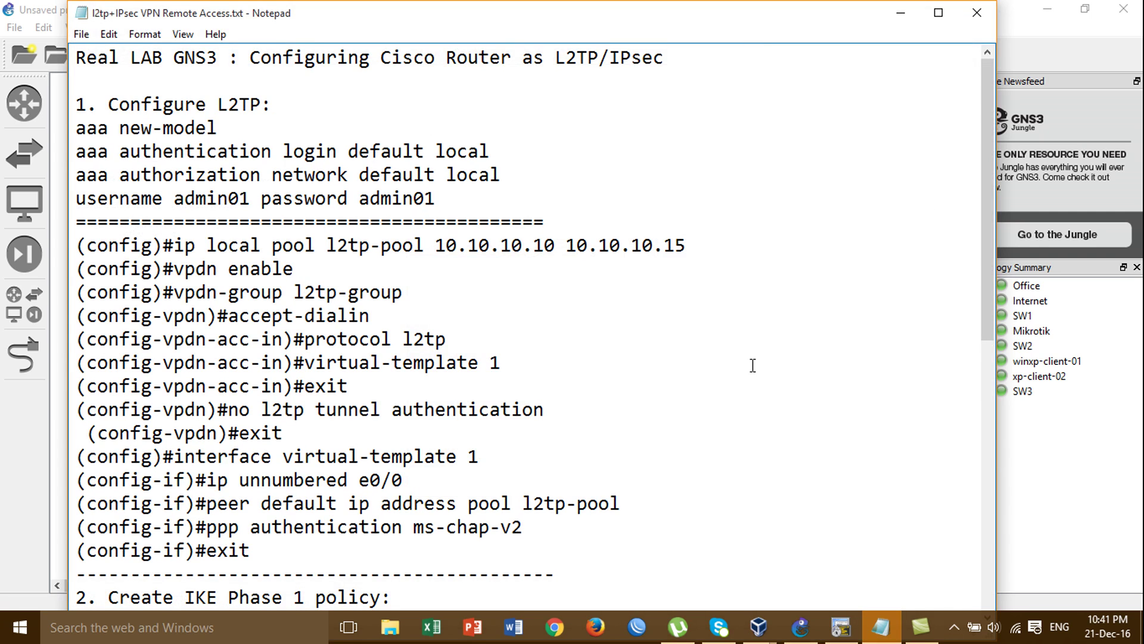
{"action": "left_click_drag", "start_coordinate": [986, 199], "coordinate": [993, 170]}
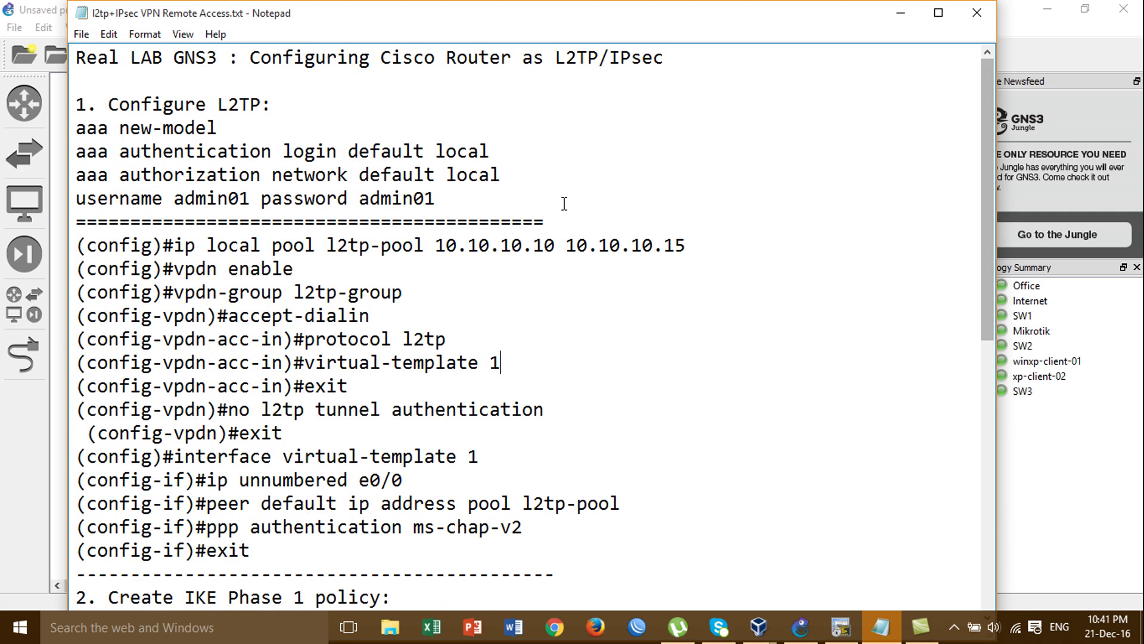
{"action": "left_click", "coordinate": [242, 111]}
{"action": "left_click", "coordinate": [272, 112]}
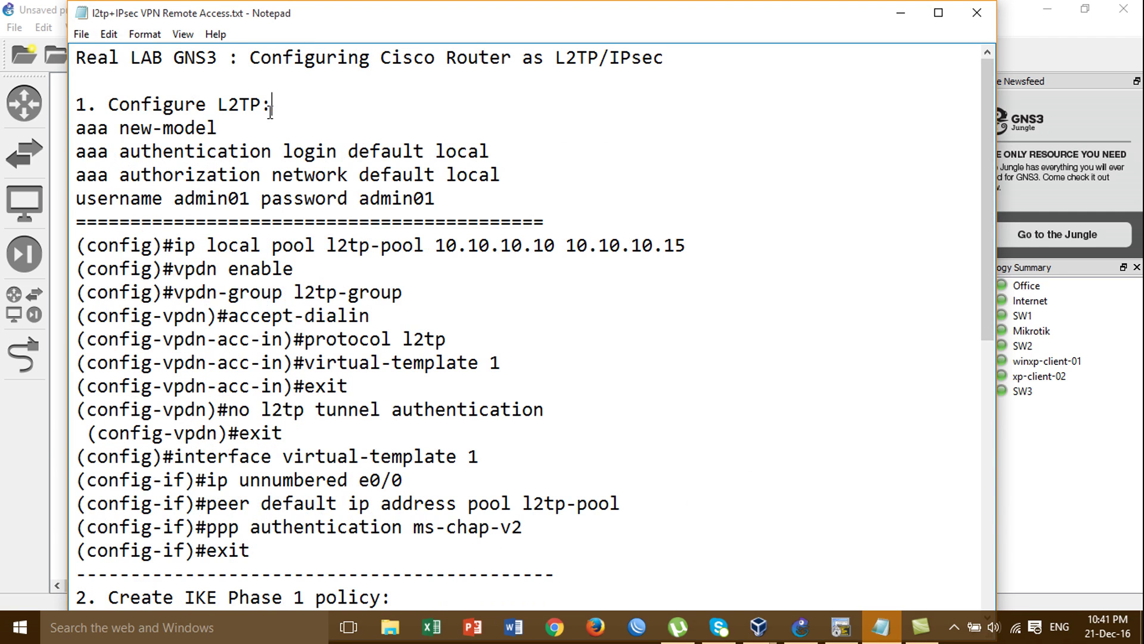
{"action": "left_click", "coordinate": [261, 599]}
{"action": "left_click", "coordinate": [844, 638]}
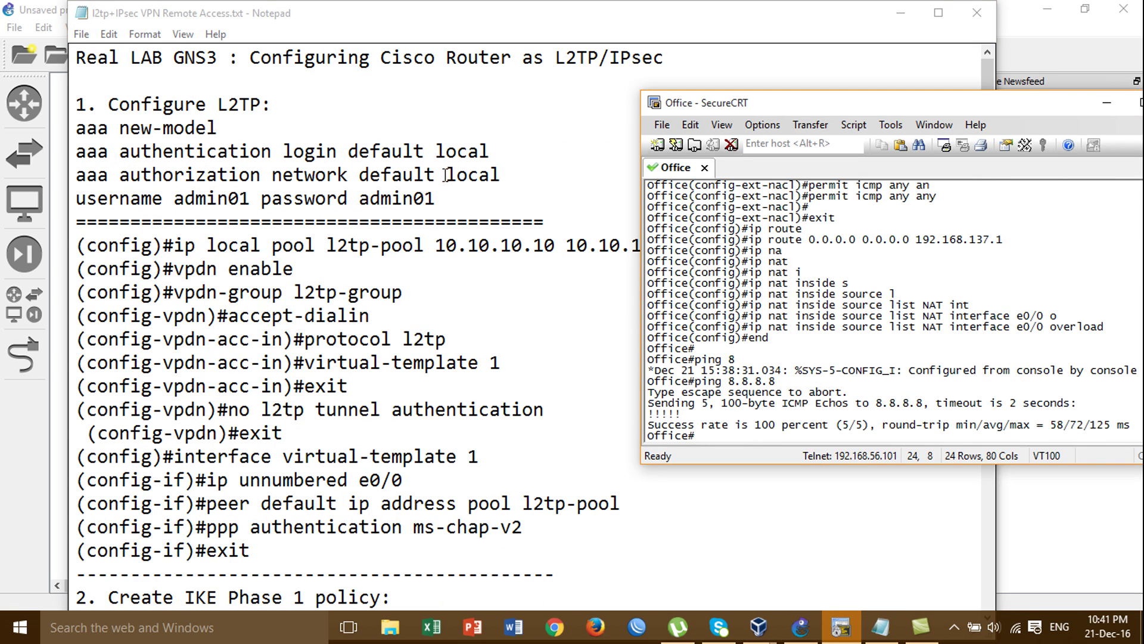
{"action": "key", "text": "Return"}
{"action": "key", "text": "Return"}
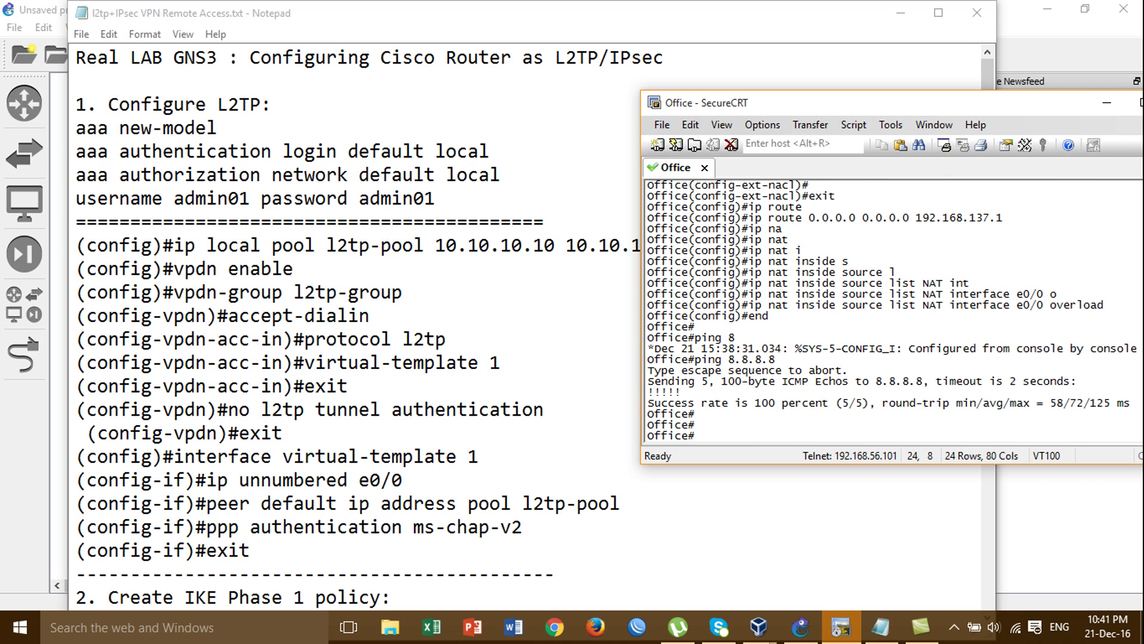
Enter global configuration mode and enable aaa new-model
{"action": "type", "text": "conf"}
{"action": "key", "text": "Tab"}
{"action": "type", "text": "t"}
{"action": "key", "text": "Tab"}
{"action": "key", "text": "Return"}
{"action": "type", "text": "aaa new-mod"}
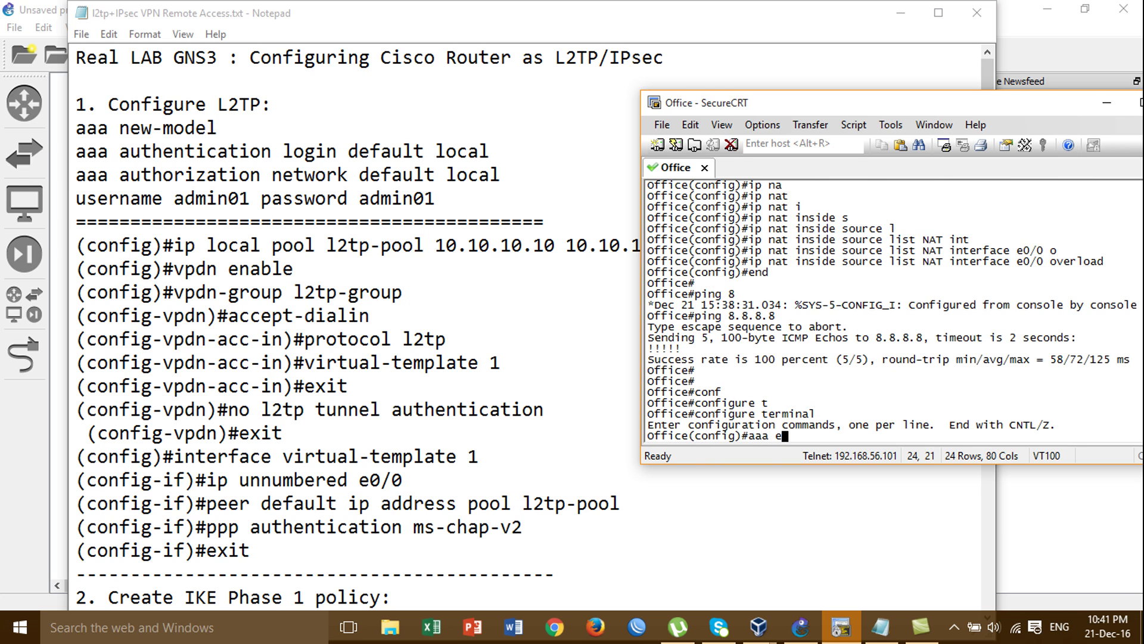
{"action": "type", "text": "e"}
{"action": "key", "text": "Tab"}
{"action": "key", "text": "Return"}
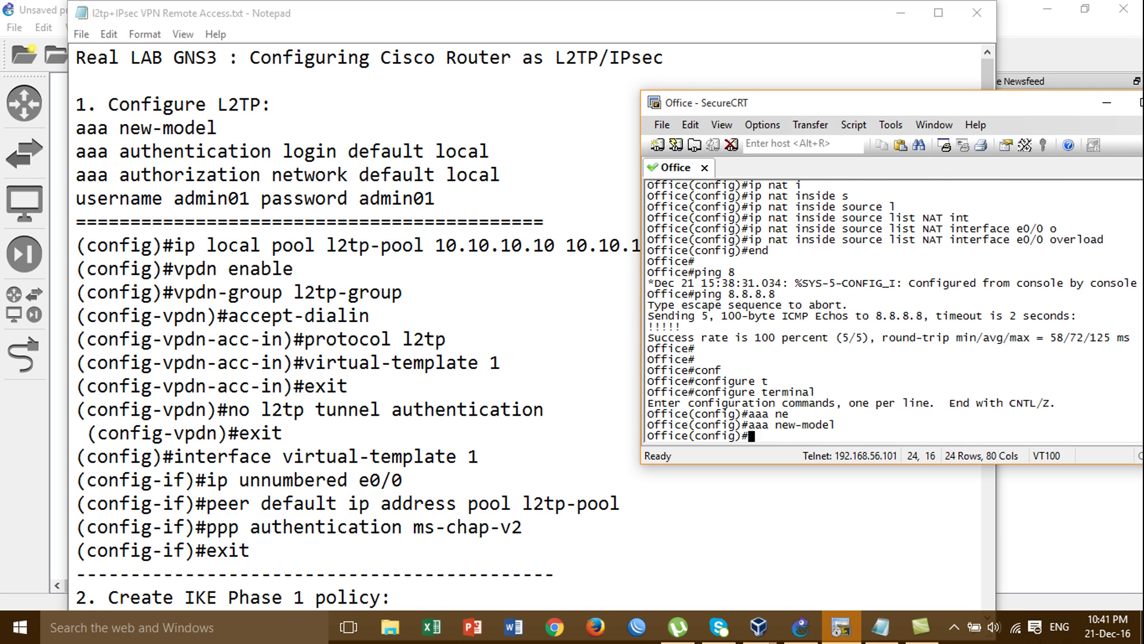
Apply 'aaa authentication login default local' for local login authentication
{"action": "type", "text": "aaa au"}
{"action": "key", "text": "Tab"}
{"action": "type", "text": "the"}
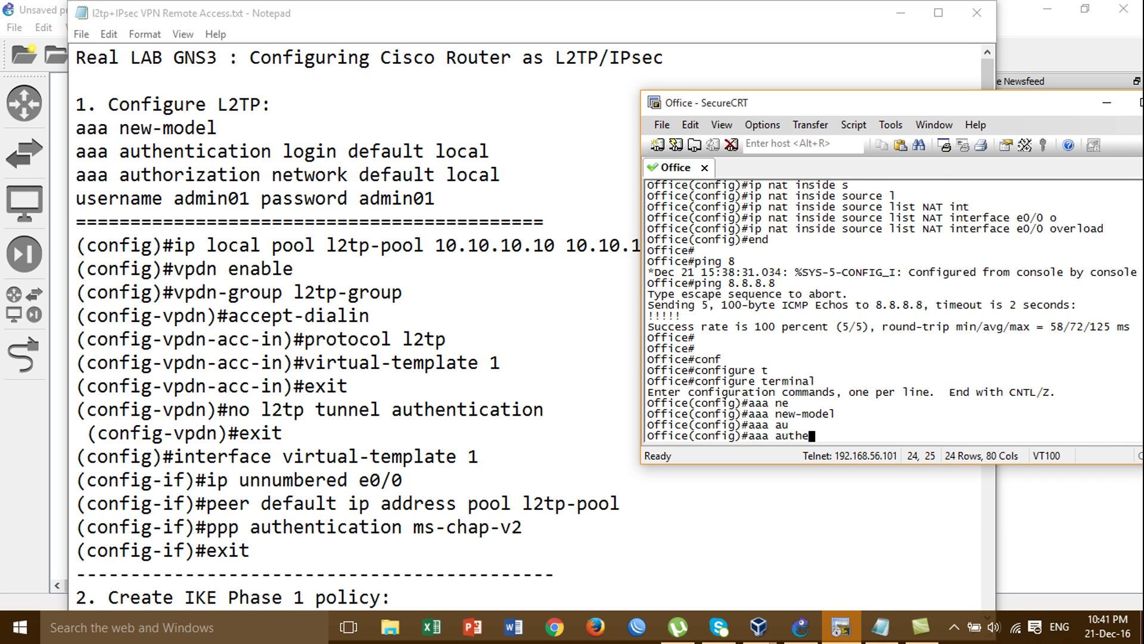
{"action": "key", "text": "Tab"}
{"action": "type", "text": "l"}
{"action": "key", "text": "Tab"}
{"action": "type", "text": "de"}
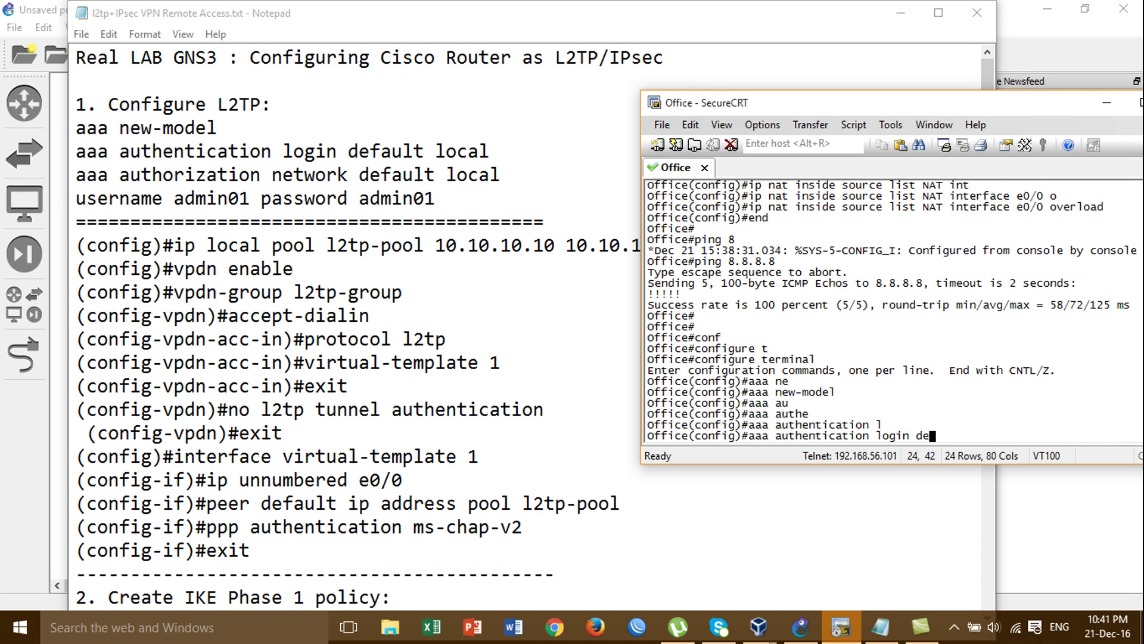
{"action": "key", "text": "Tab"}
{"action": "type", "text": "l"}
{"action": "key", "text": "Tab"}
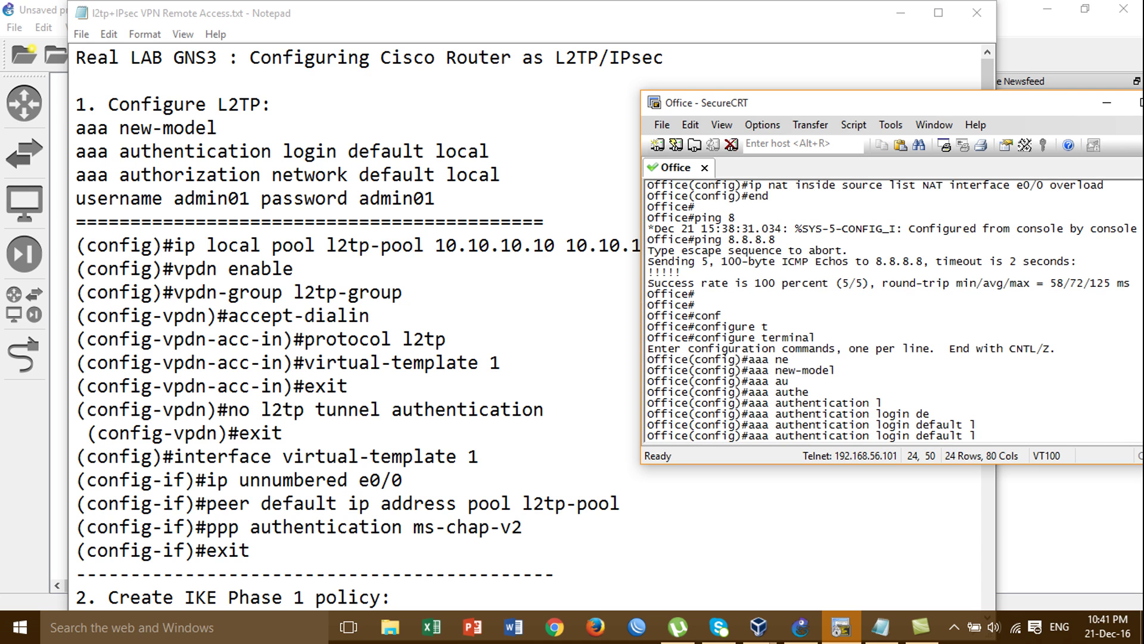
{"action": "type", "text": "o"}
{"action": "key", "text": "Tab"}
{"action": "key", "text": "Return"}
Apply 'aaa authorization network default local' for local network authorization
{"action": "type", "text": "aaa"}
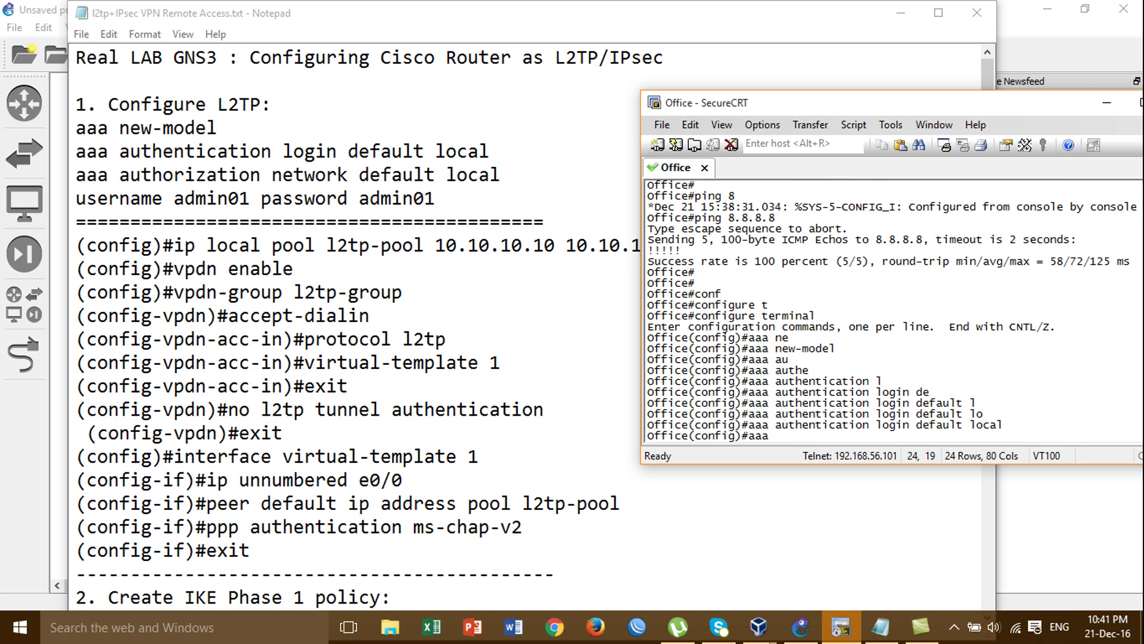
{"action": "type", "text": " autho"}
{"action": "key", "text": "Tab"}
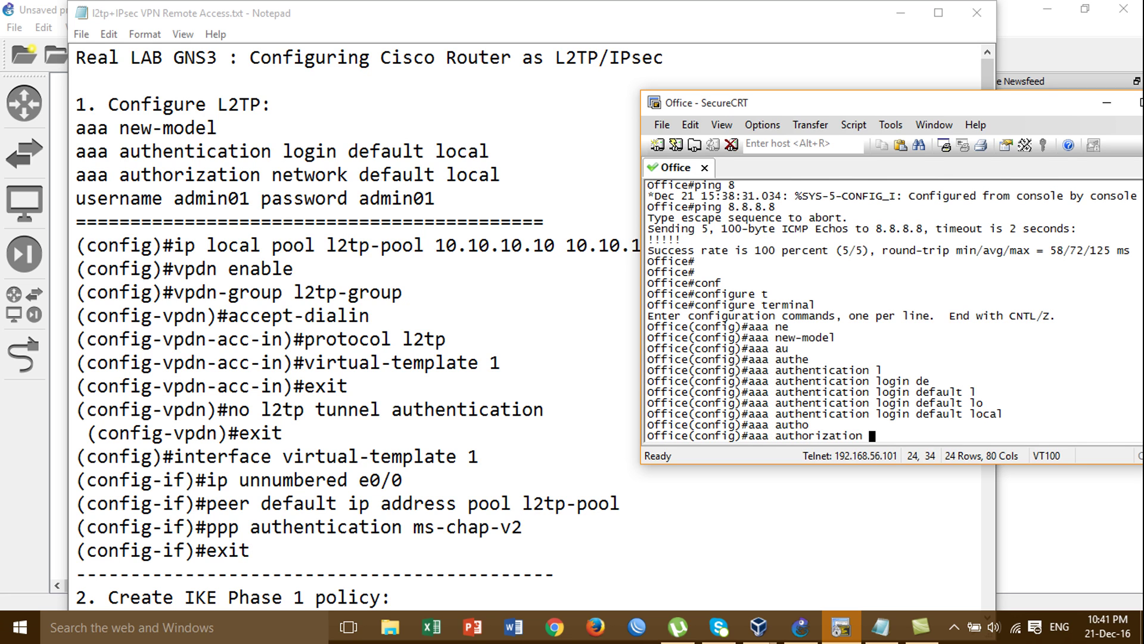
{"action": "type", "text": "ne"}
{"action": "key", "text": "Tab"}
{"action": "type", "text": "l"}
{"action": "key", "text": "Tab"}
{"action": "key", "text": "BackSpace"}
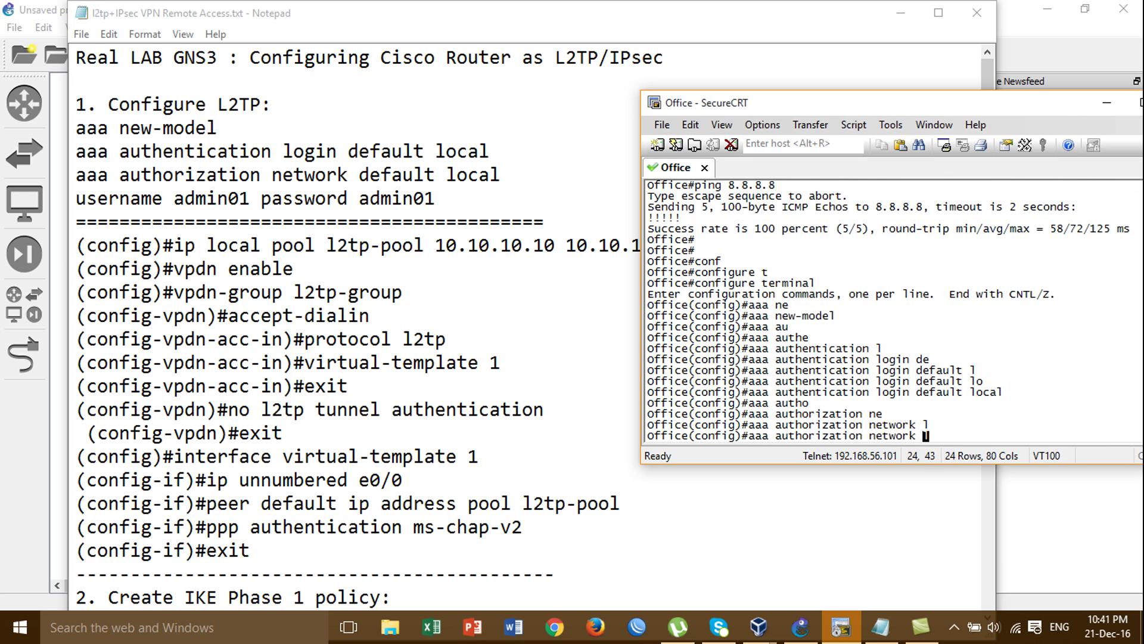
{"action": "type", "text": "d"}
{"action": "key", "text": "Tab"}
{"action": "type", "text": "l"}
{"action": "key", "text": "Tab"}
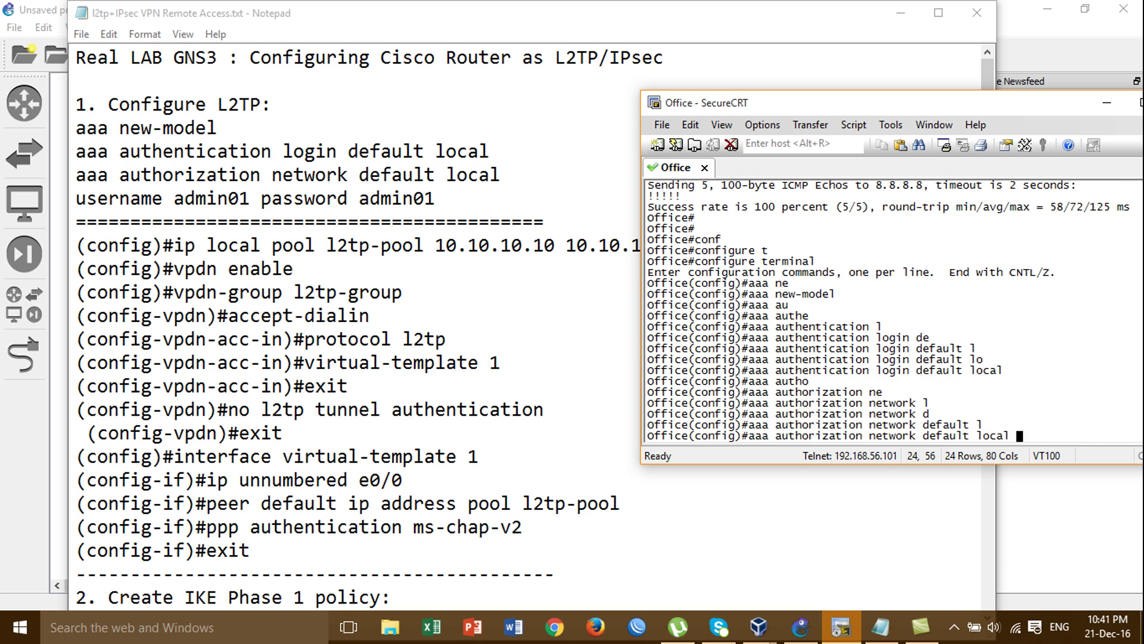
{"action": "key", "text": "Return"}
Create the local user account user01 with a password
{"action": "type", "text": "user"}
{"action": "key", "text": "Tab"}
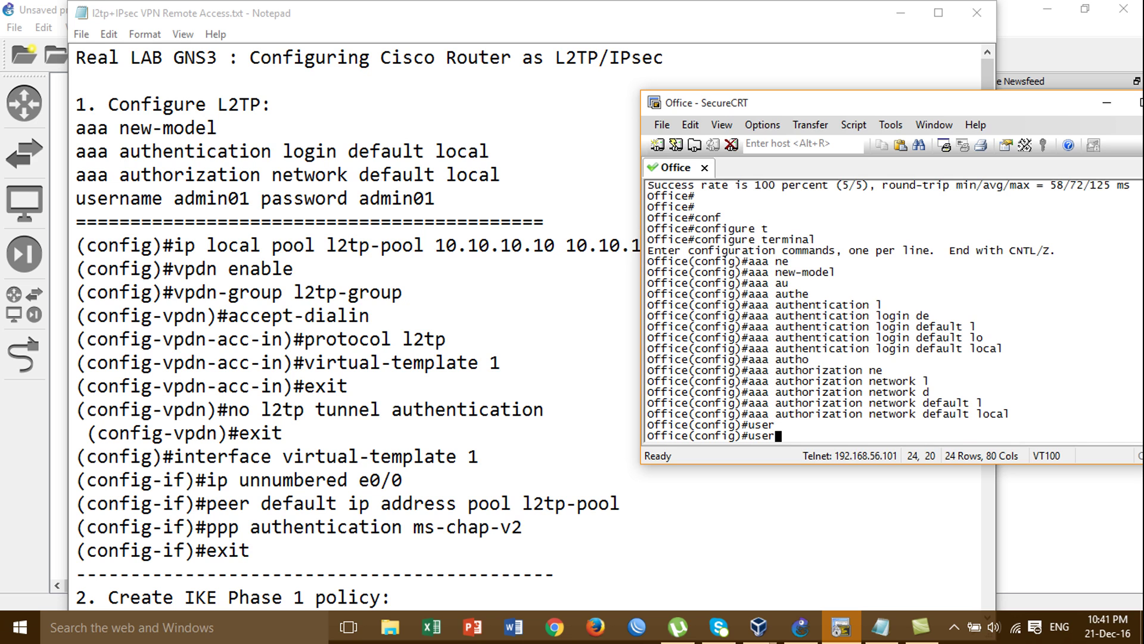
{"action": "type", "text": "an"}
{"action": "key", "text": "Tab"}
{"action": "type", "text": "ad"}
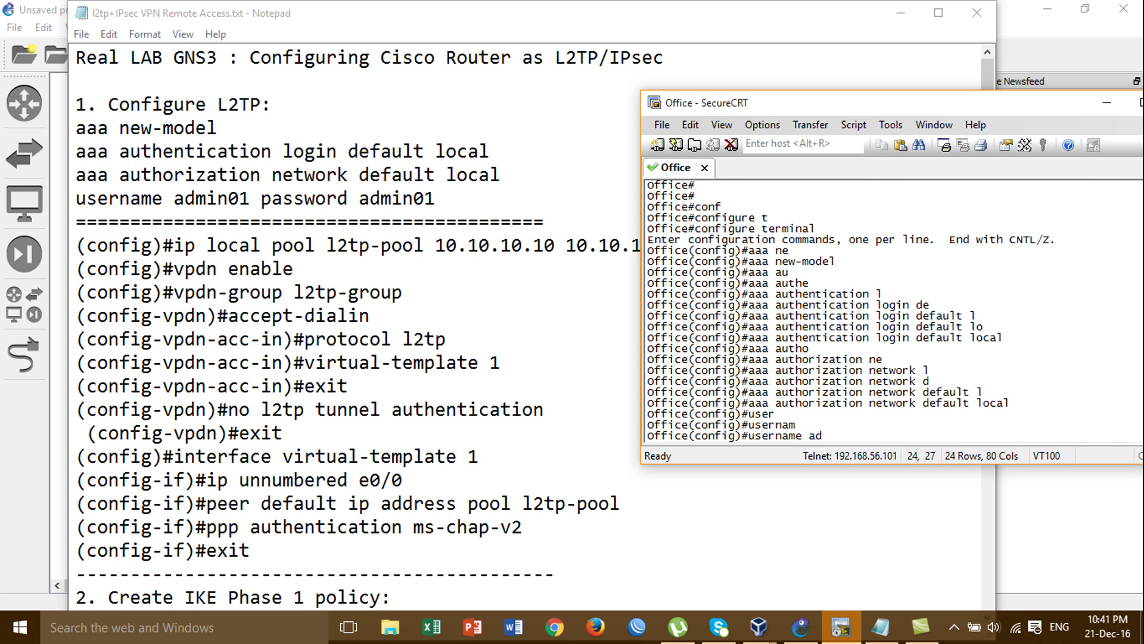
{"action": "key", "text": "BackSpace"}
{"action": "key", "text": "BackSpace"}
{"action": "type", "text": "user01 pad"}
{"action": "key", "text": "Tab"}
{"action": "key", "text": "Tab"}
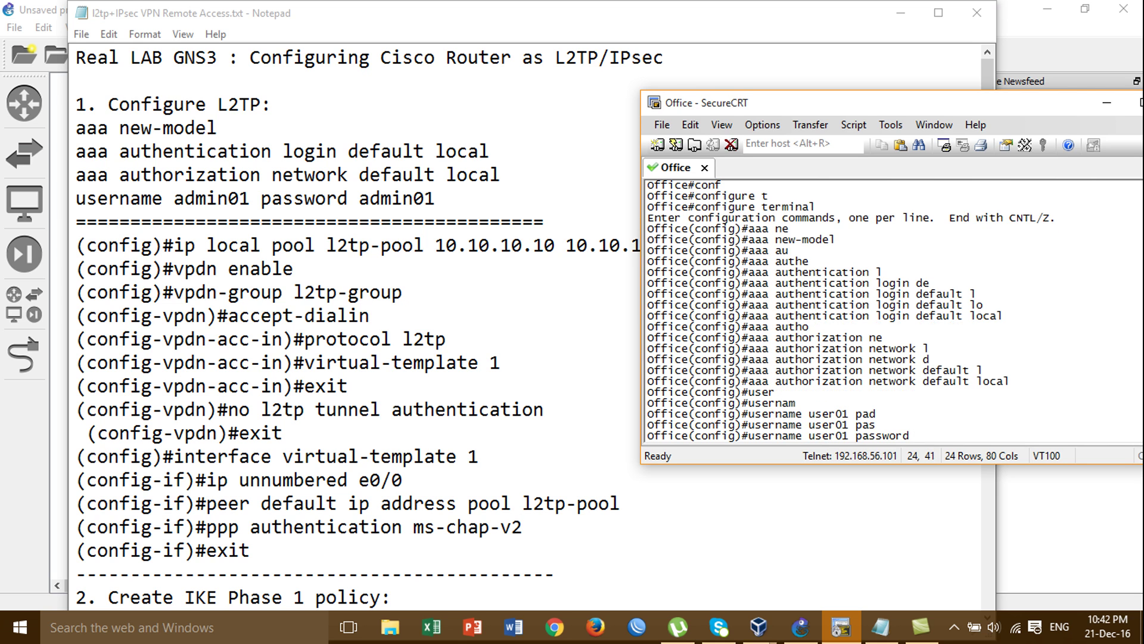
{"action": "type", "text": "user01"}
{"action": "key", "text": "Return"}
{"action": "key", "text": "Return"}
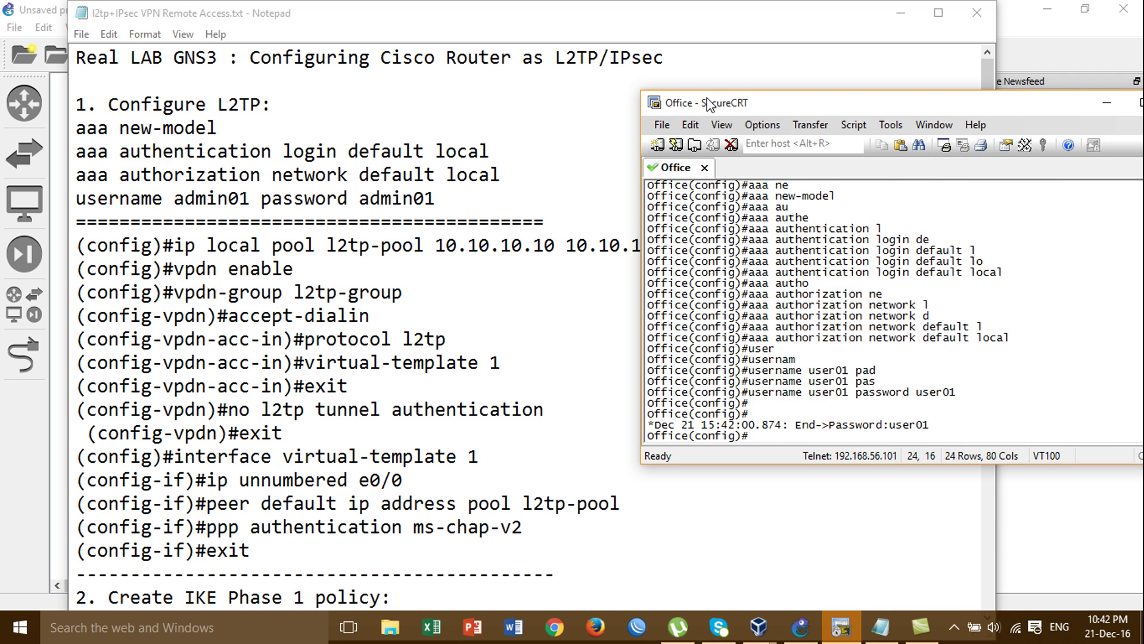
Create local pool l2tp-pool with addresses 10.10.10.10 to 10.10.10.15
{"action": "left_click_drag", "start_coordinate": [708, 103], "coordinate": [756, 61]}
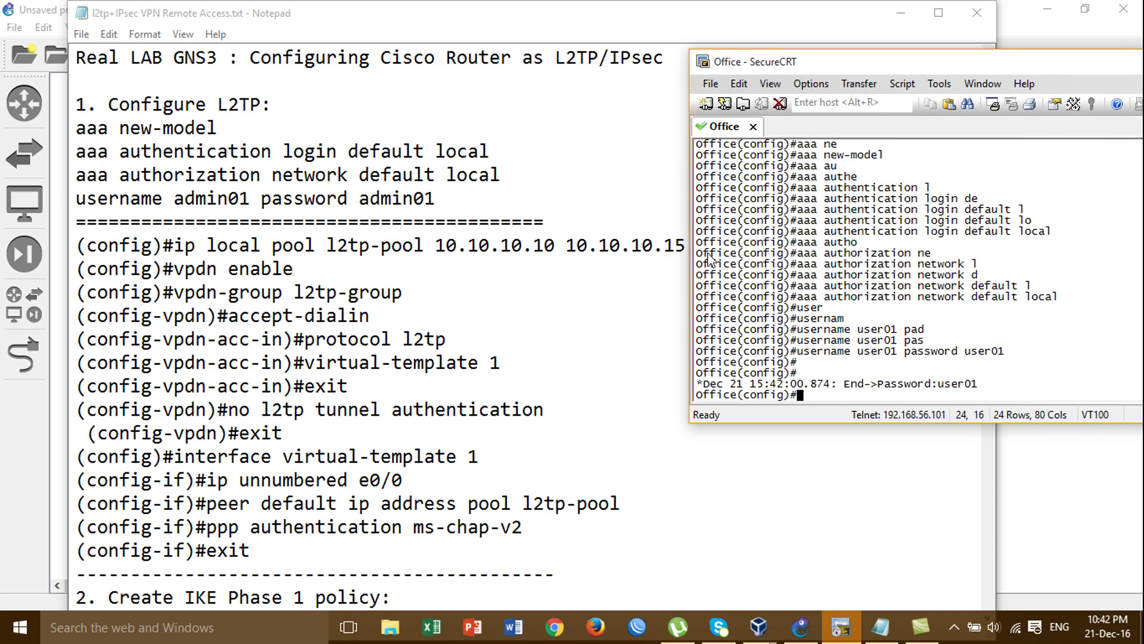
{"action": "type", "text": "ip lo"}
{"action": "key", "text": "Tab"}
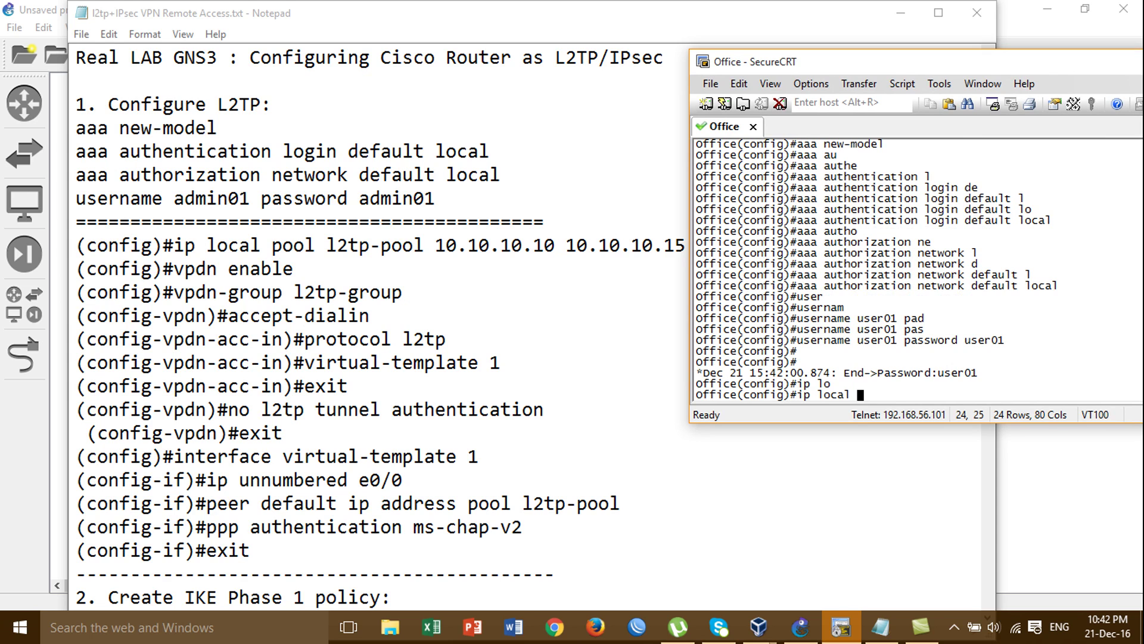
{"action": "type", "text": "p"}
{"action": "key", "text": "Tab"}
{"action": "type", "text": "o"}
{"action": "type", "text": "o"}
{"action": "key", "text": "Tab"}
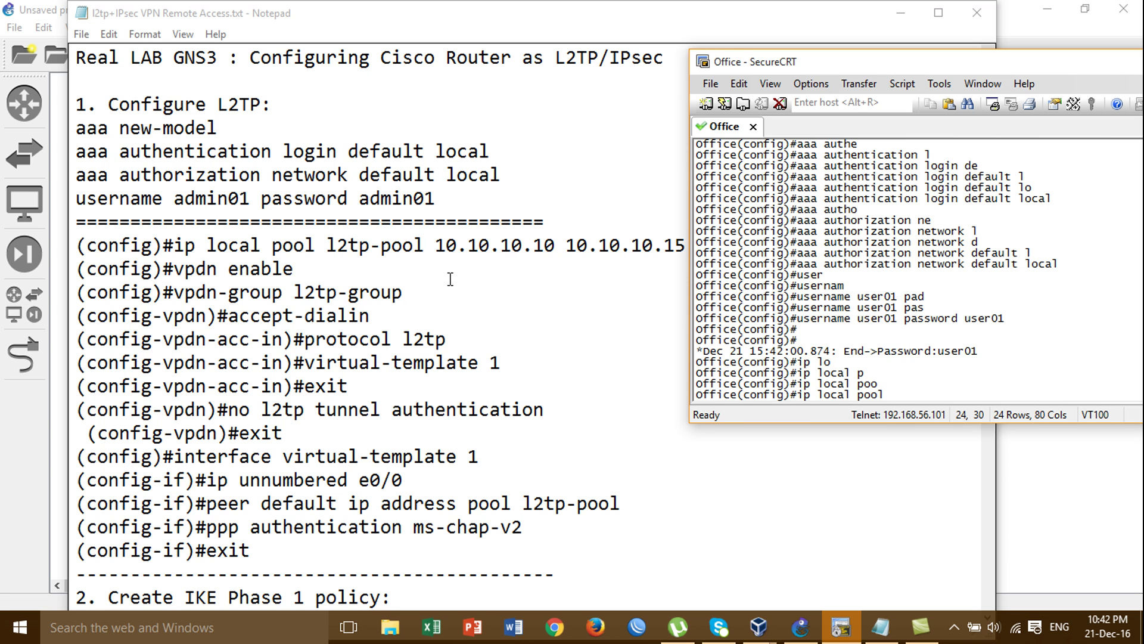
{"action": "type", "text": "l2tp-pool 10.10.10.10 10.10.10"}
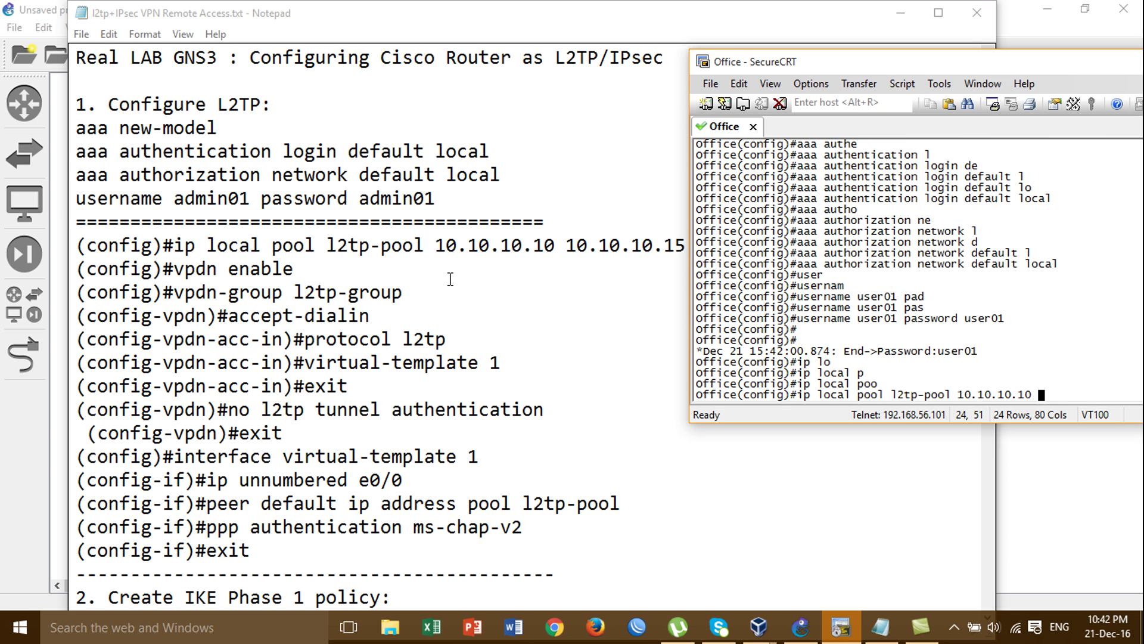
{"action": "type", "text": ".15"}
{"action": "key", "text": "Return"}
{"action": "key", "text": "Return"}
{"action": "key", "text": "Return"}
{"action": "key", "text": "Return"}
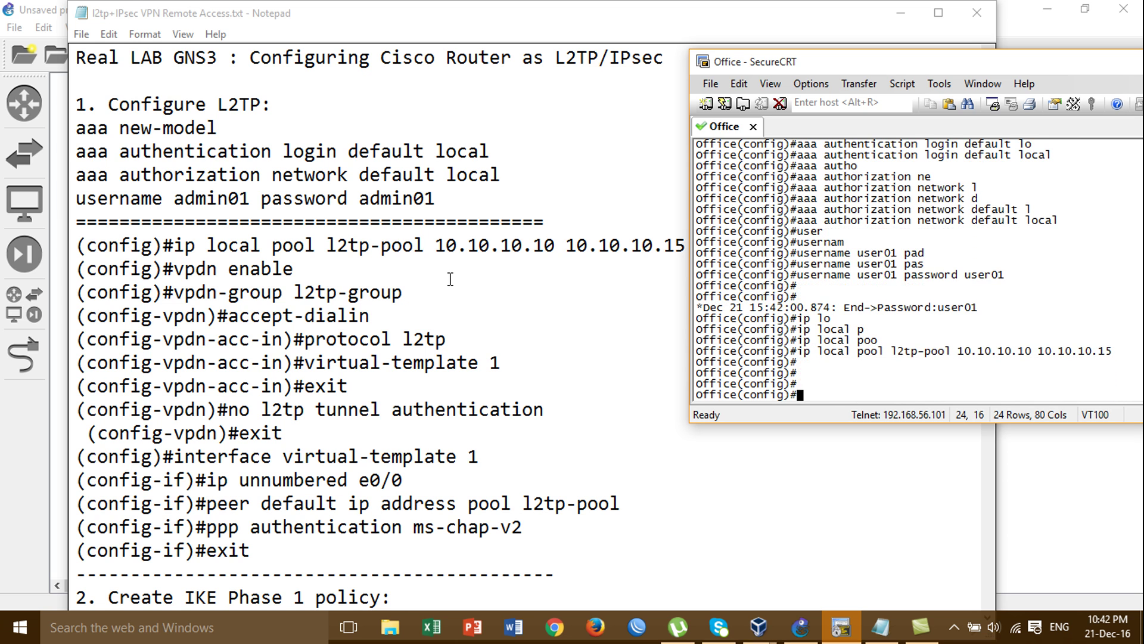
Turn on vpdn enable and start entering a vpdn-group command
{"action": "type", "text": "vpd"}
{"action": "key", "text": "Tab"}
{"action": "type", "text": "n"}
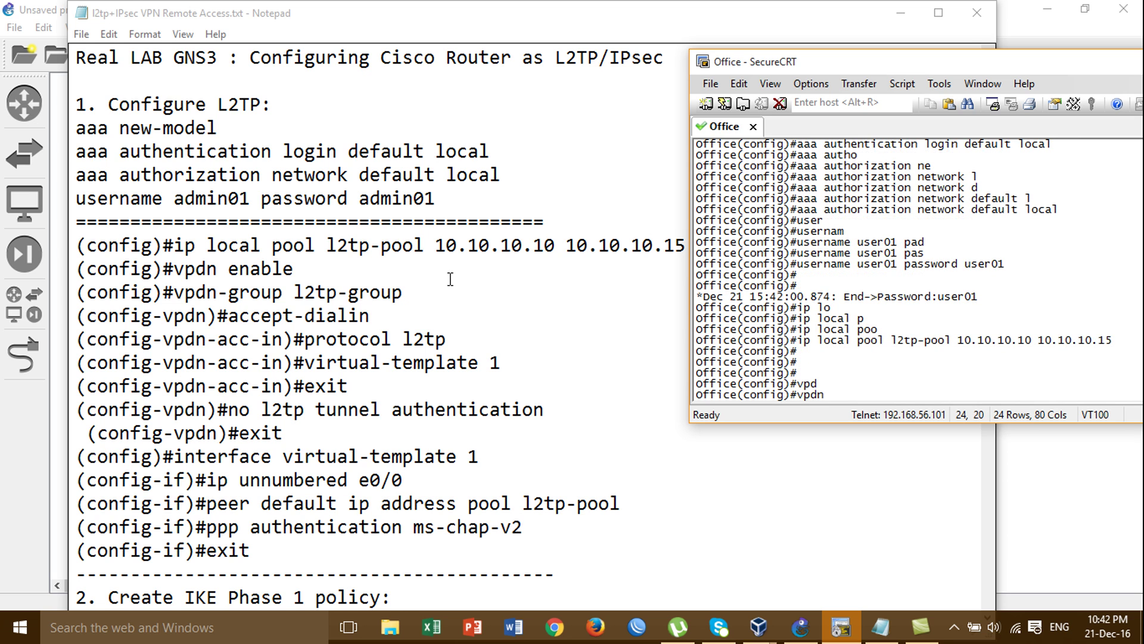
{"action": "type", "text": " en"}
{"action": "key", "text": "Tab"}
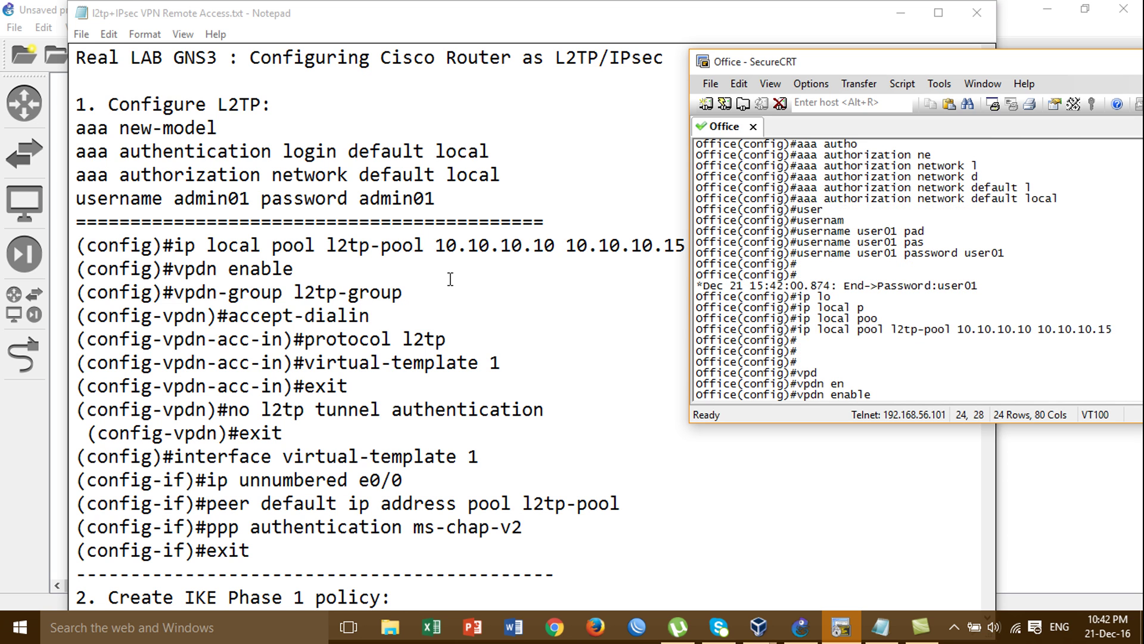
{"action": "key", "text": "Return"}
{"action": "type", "text": "vpd"}
{"action": "key", "text": "Tab"}
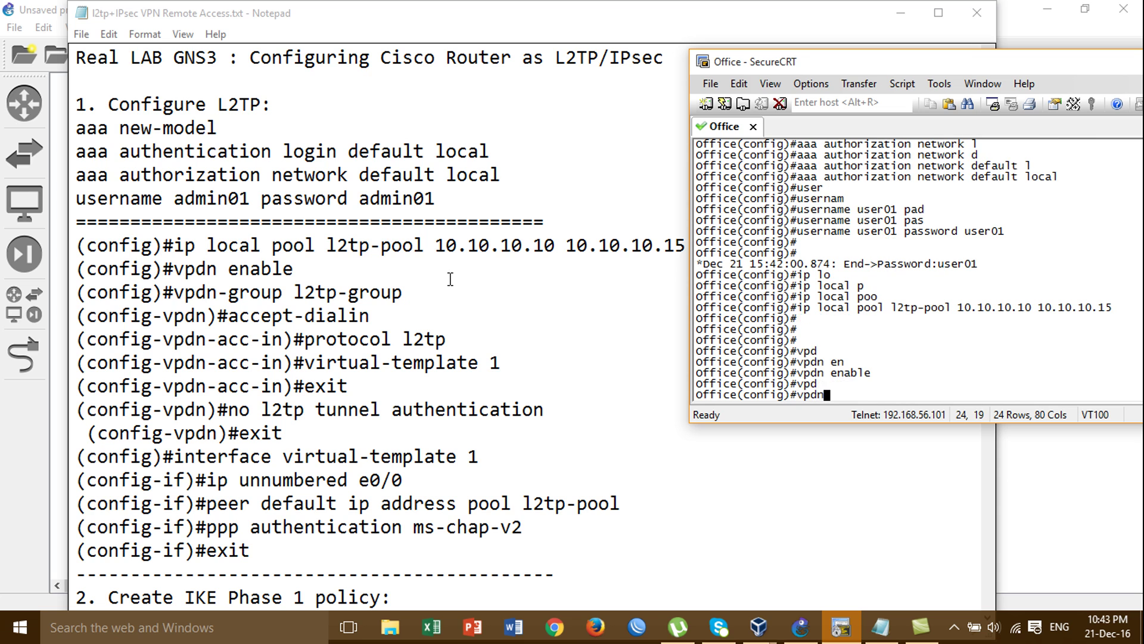
{"action": "type", "text": "-g"}
{"action": "key", "text": "Tab"}
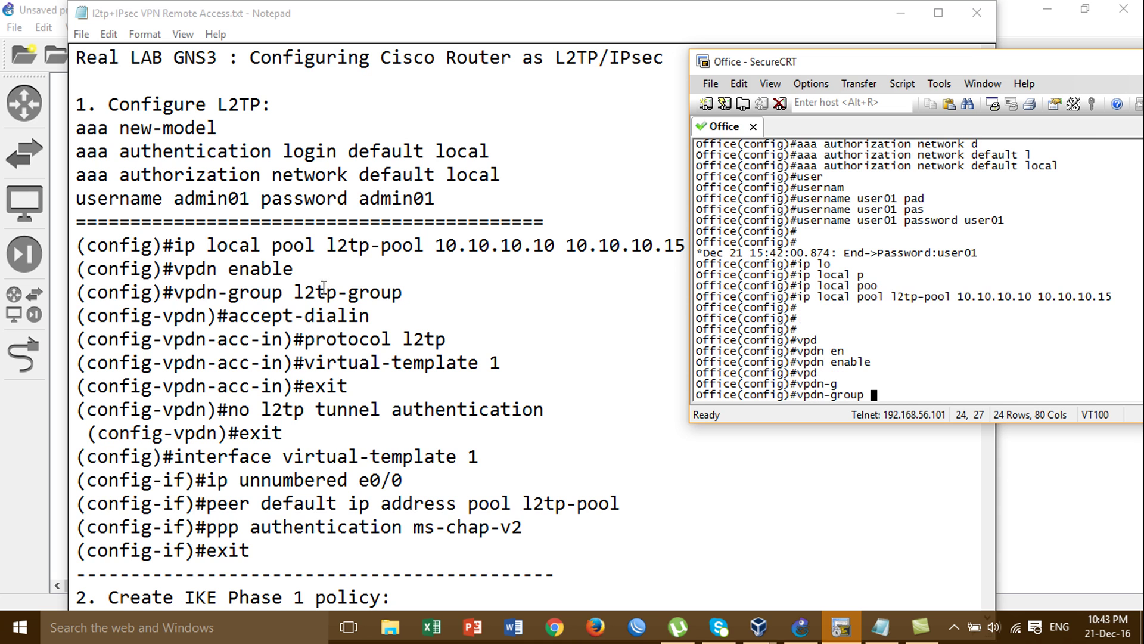
Change the notes' VPDN group name from l2tp-group to g-l2tp
{"action": "left_click", "coordinate": [404, 293]}
{"action": "key", "text": "BackSpace"}
{"action": "key", "text": "BackSpace"}
{"action": "key", "text": "BackSpace"}
{"action": "key", "text": "BackSpace"}
{"action": "key", "text": "BackSpace"}
{"action": "key", "text": "BackSpace"}
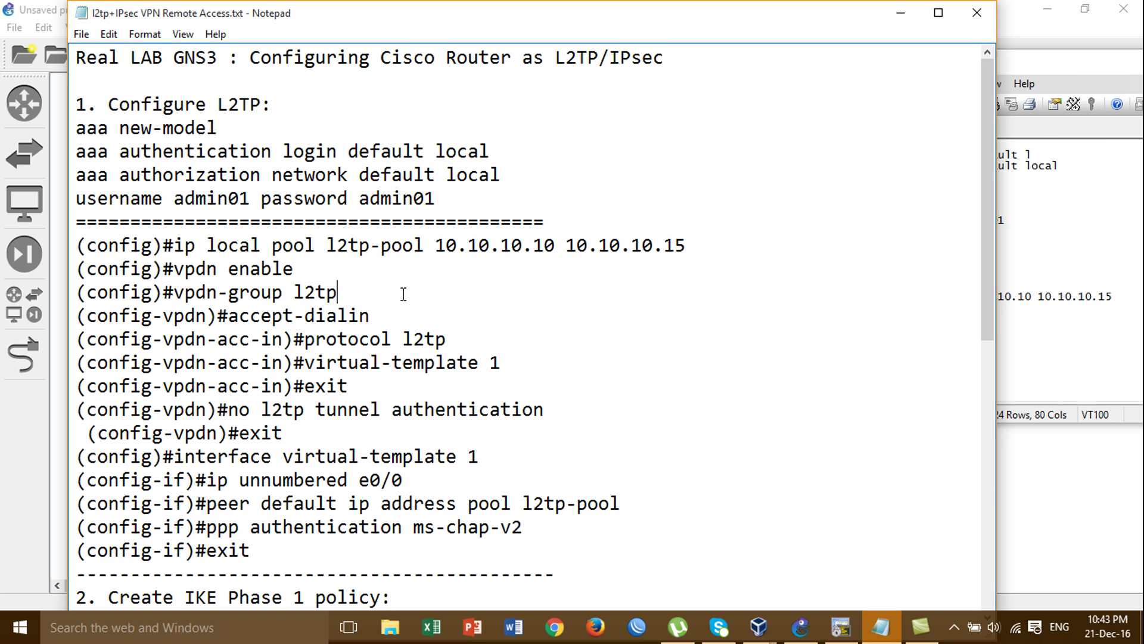
{"action": "left_click", "coordinate": [296, 291]}
{"action": "type", "text": "g-"}
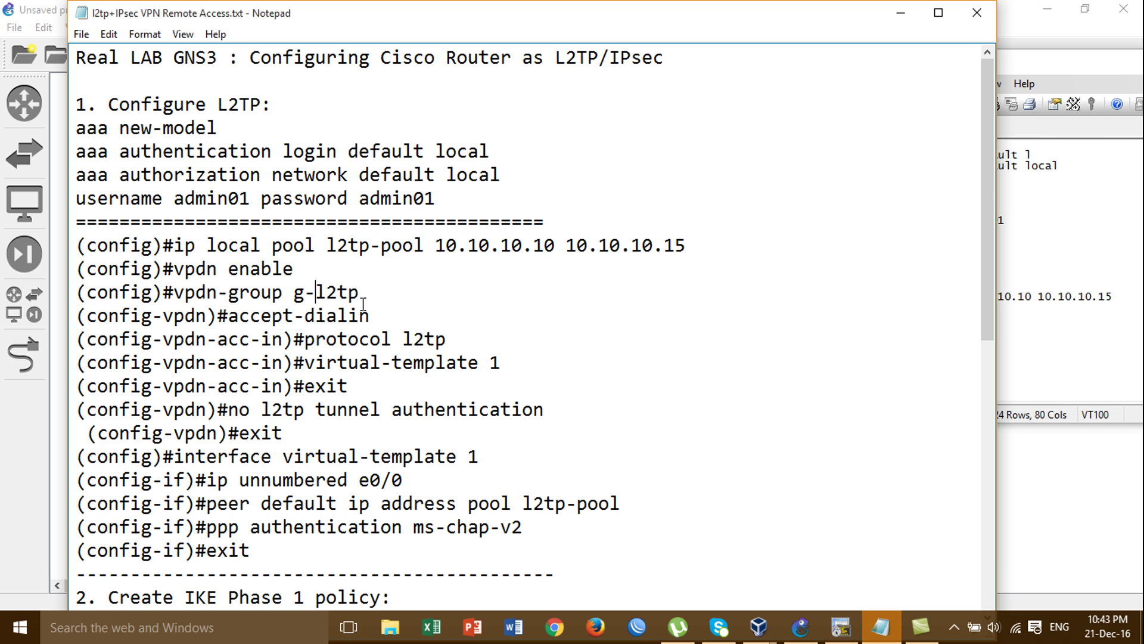
{"action": "left_click", "coordinate": [1059, 363]}
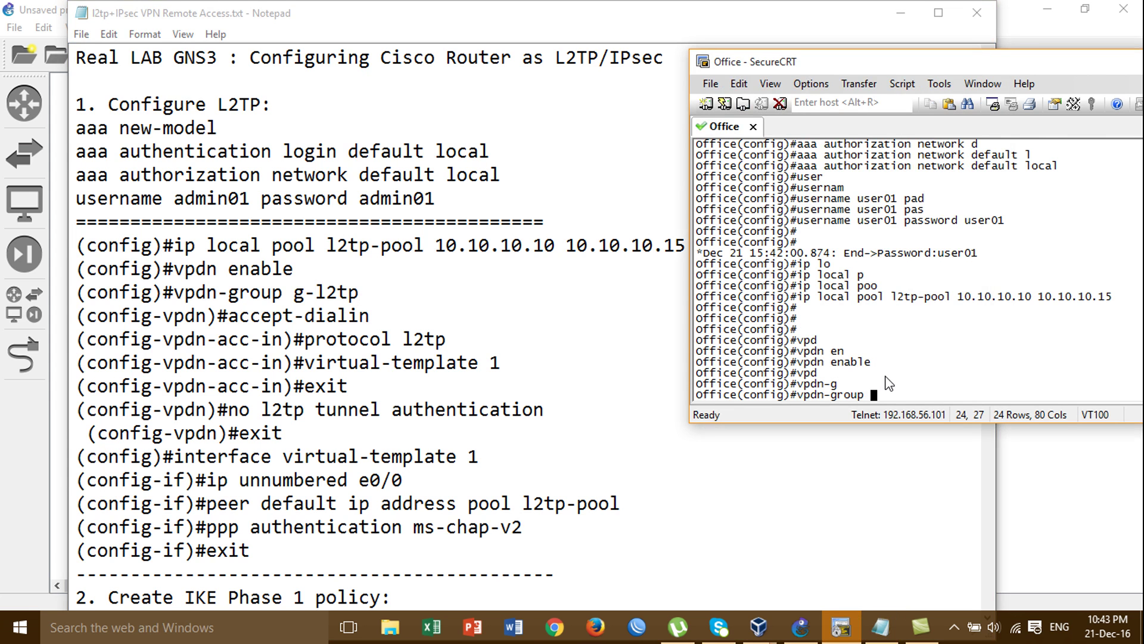
Create vpdn-group g-l2tp accepting dial-in with protocol l2tp
{"action": "type", "text": "g-l2tp"}
{"action": "key", "text": "Return"}
{"action": "type", "text": "ac"}
{"action": "key", "text": "Tab"}
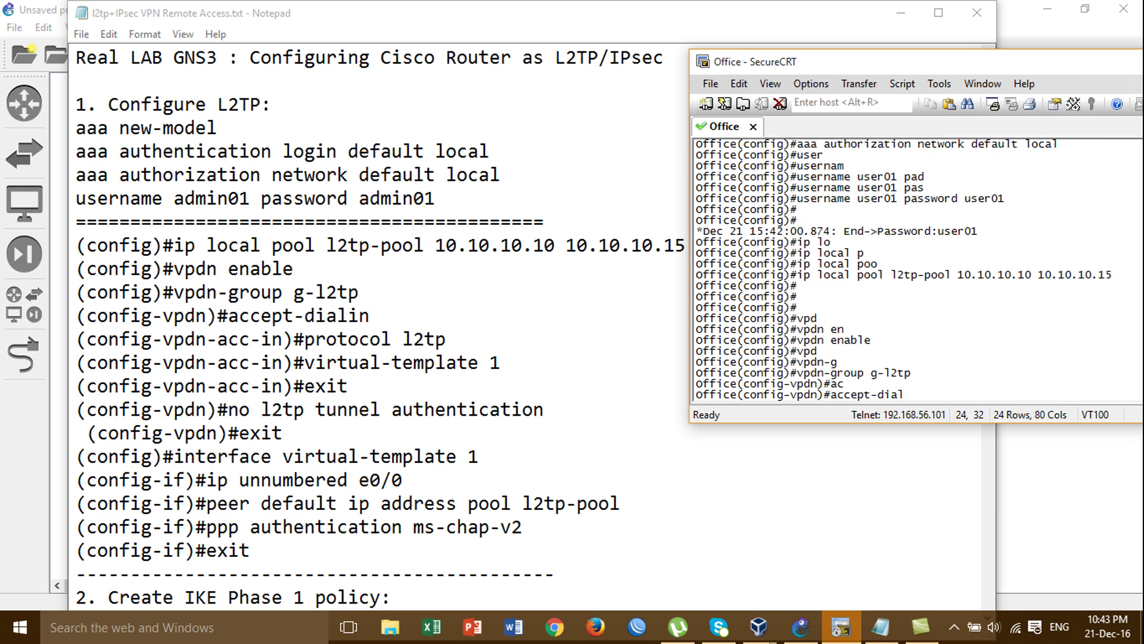
{"action": "type", "text": "i"}
{"action": "key", "text": "Tab"}
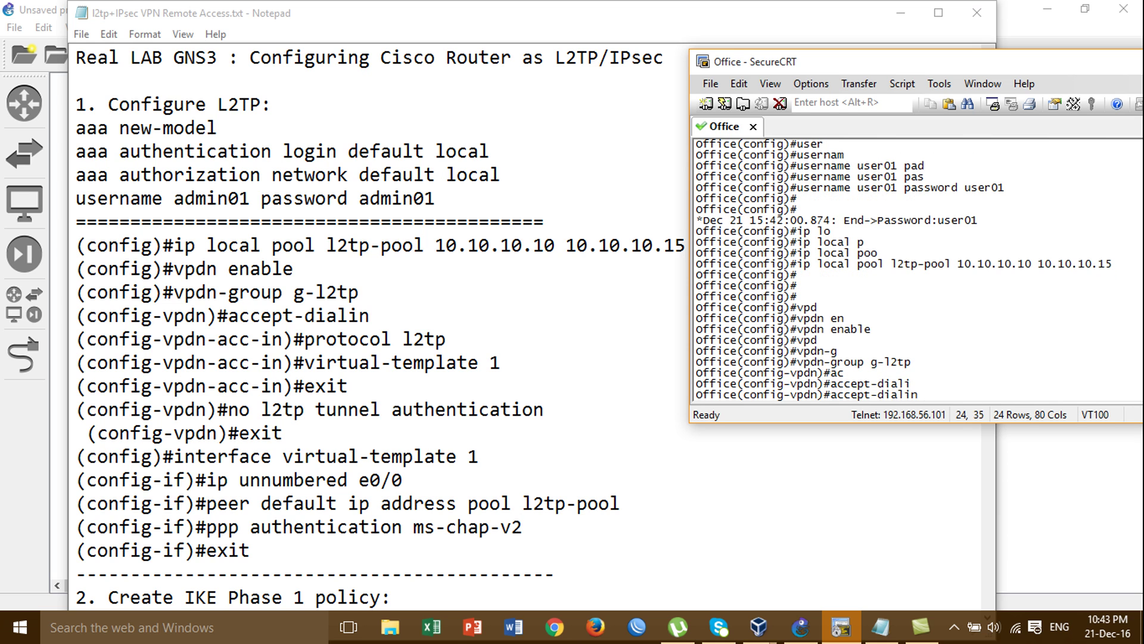
{"action": "key", "text": "Return"}
{"action": "type", "text": "pr"}
{"action": "key", "text": "Tab"}
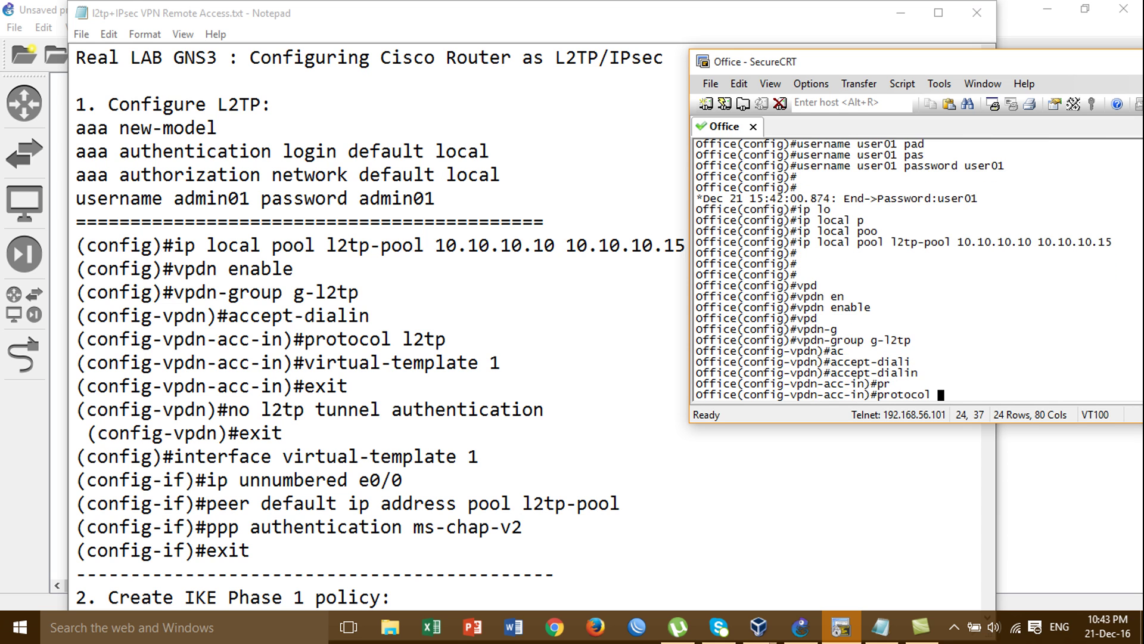
{"action": "type", "text": "l"}
{"action": "key", "text": "Tab"}
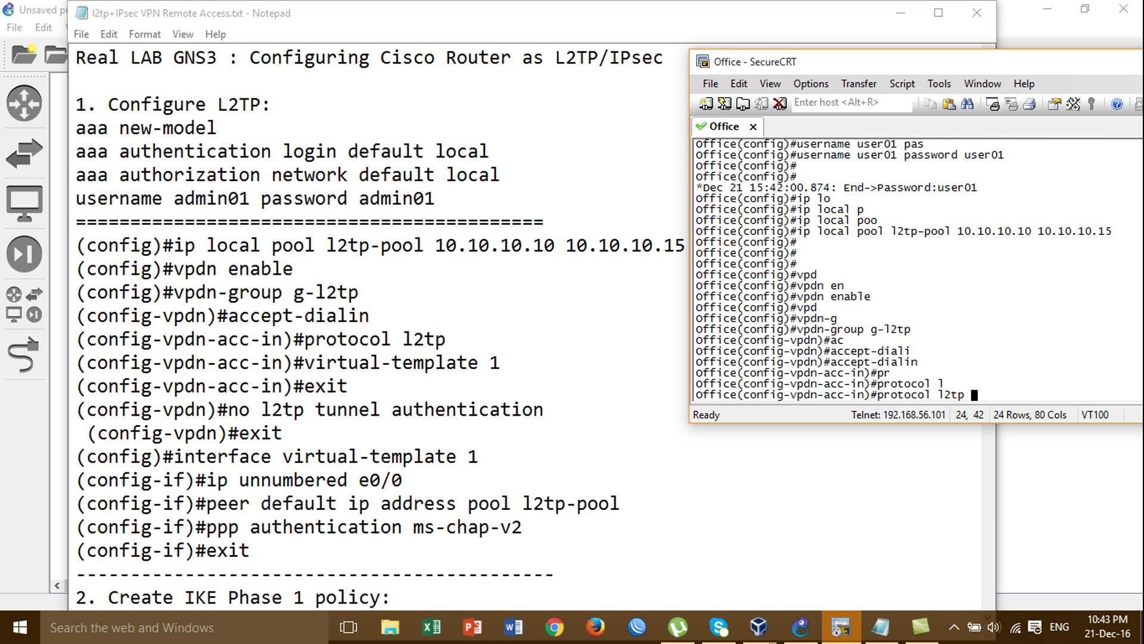
{"action": "key", "text": "Return"}
Set the accept-dialin virtual-template to 1 and leave accept-dialin mode
{"action": "type", "text": "vir"}
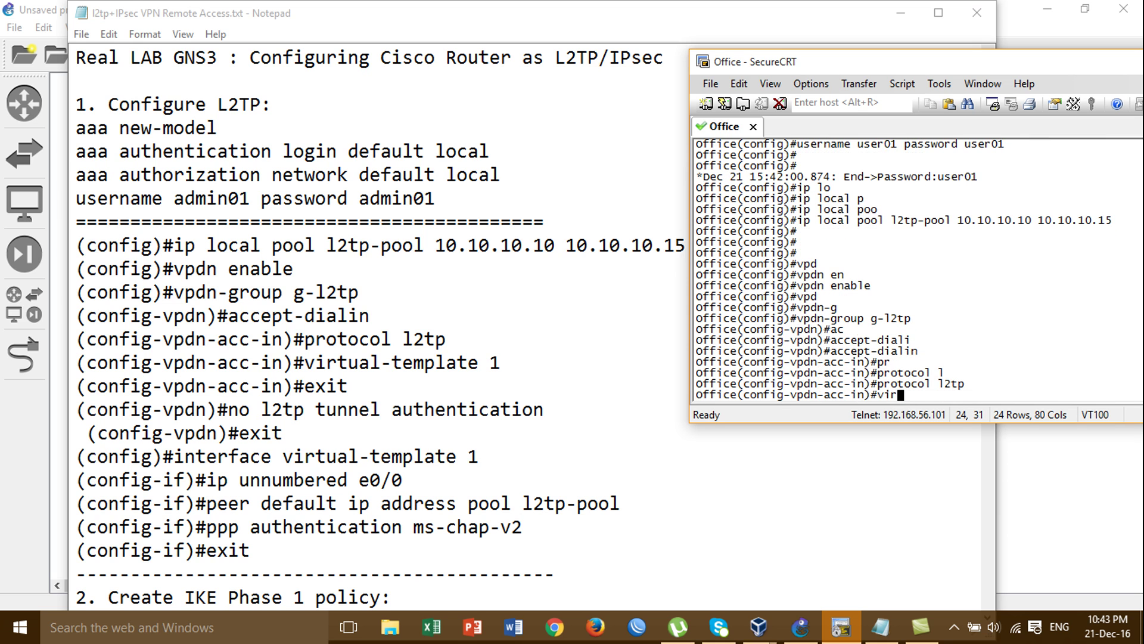
{"action": "key", "text": "Tab"}
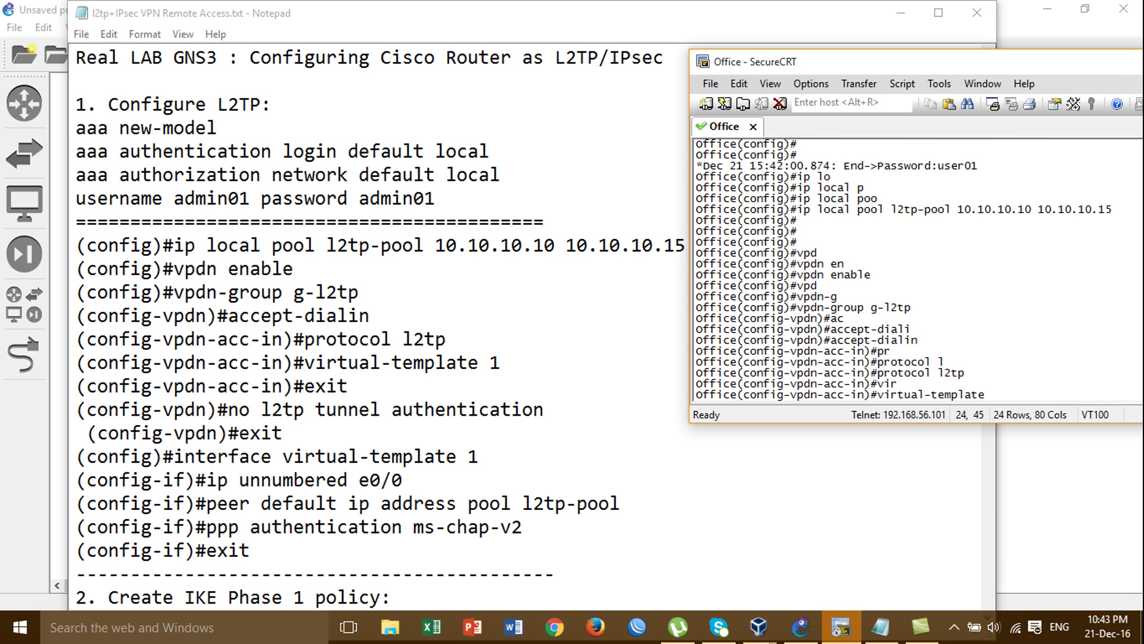
{"action": "type", "text": "?"}
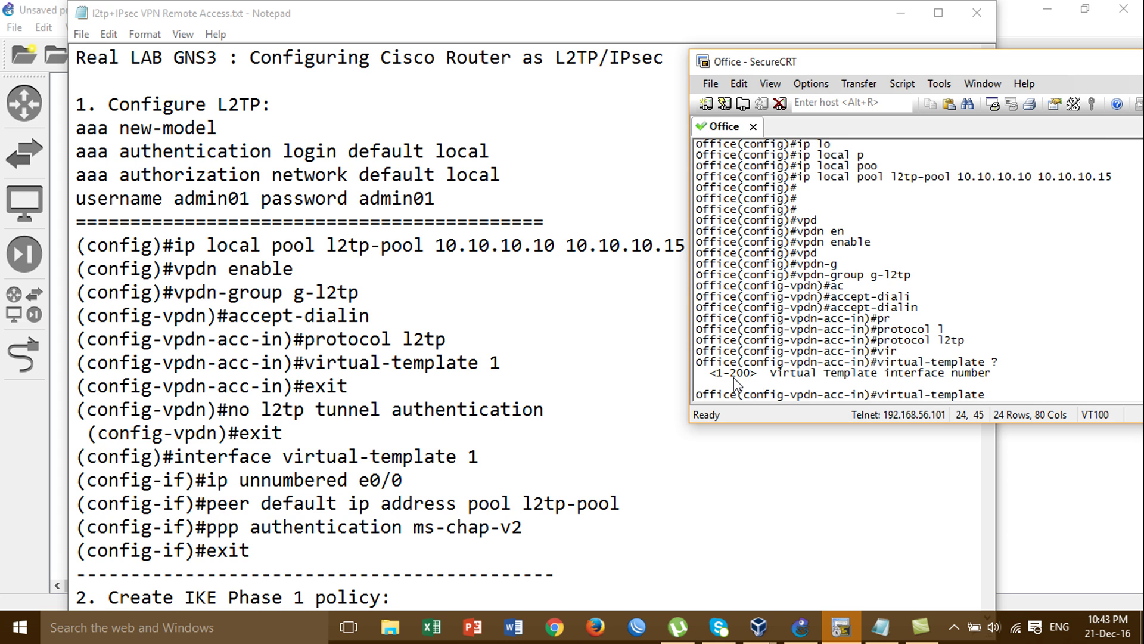
{"action": "type", "text": "1"}
{"action": "key", "text": "Return"}
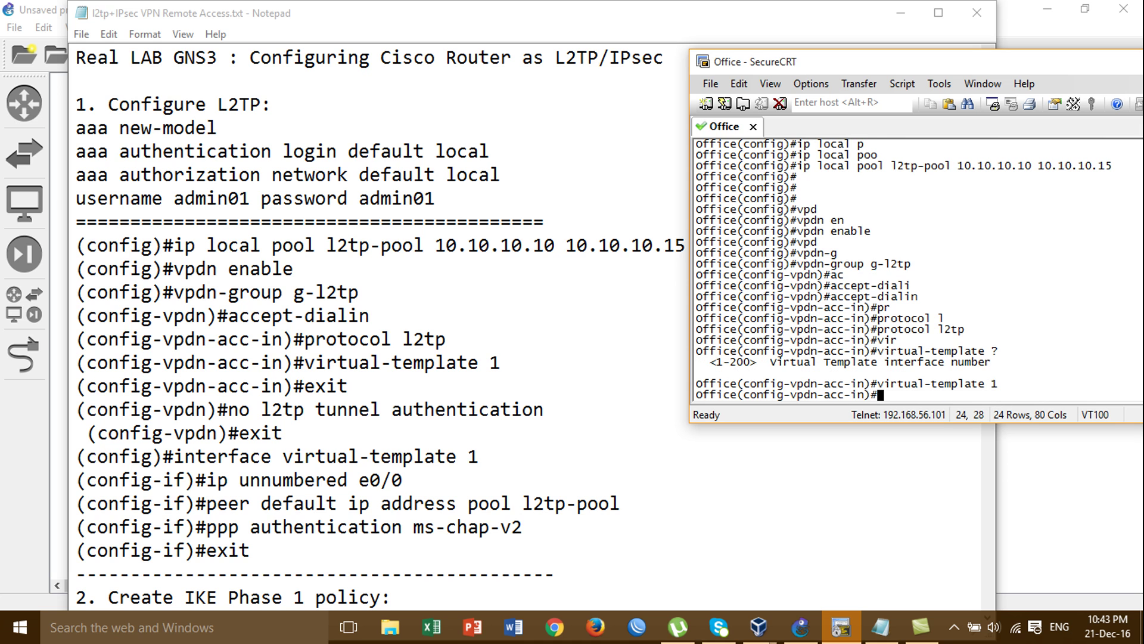
{"action": "type", "text": "exit"}
{"action": "key", "text": "Return"}
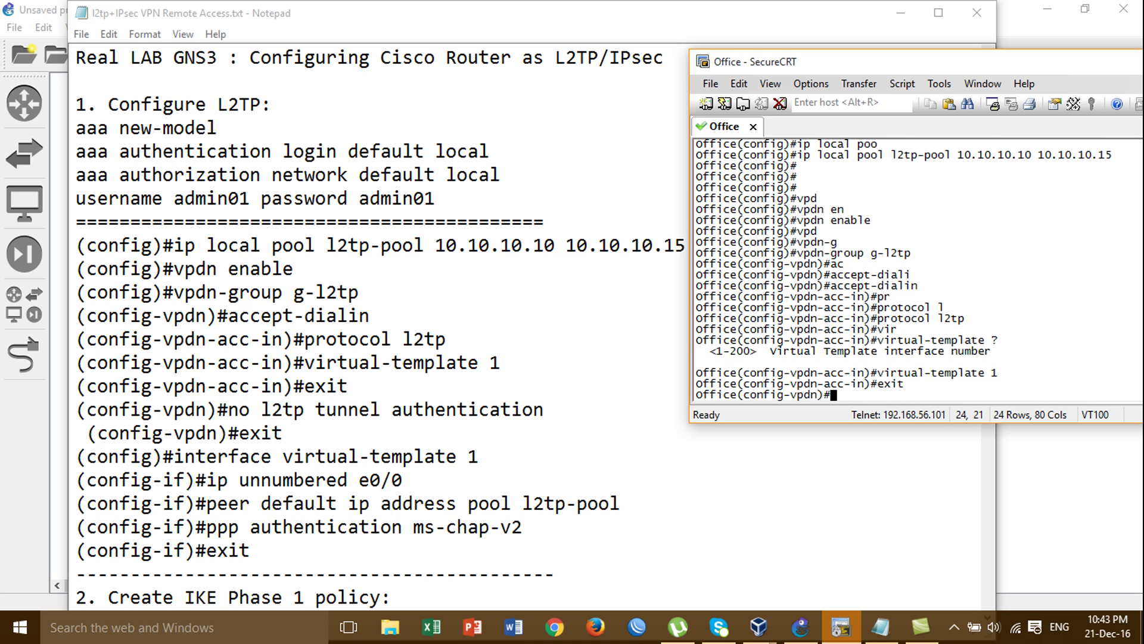
Apply 'no l2tp tunnel authentication' to the group and exit to global configuration
{"action": "type", "text": "no l"}
{"action": "key", "text": "Tab"}
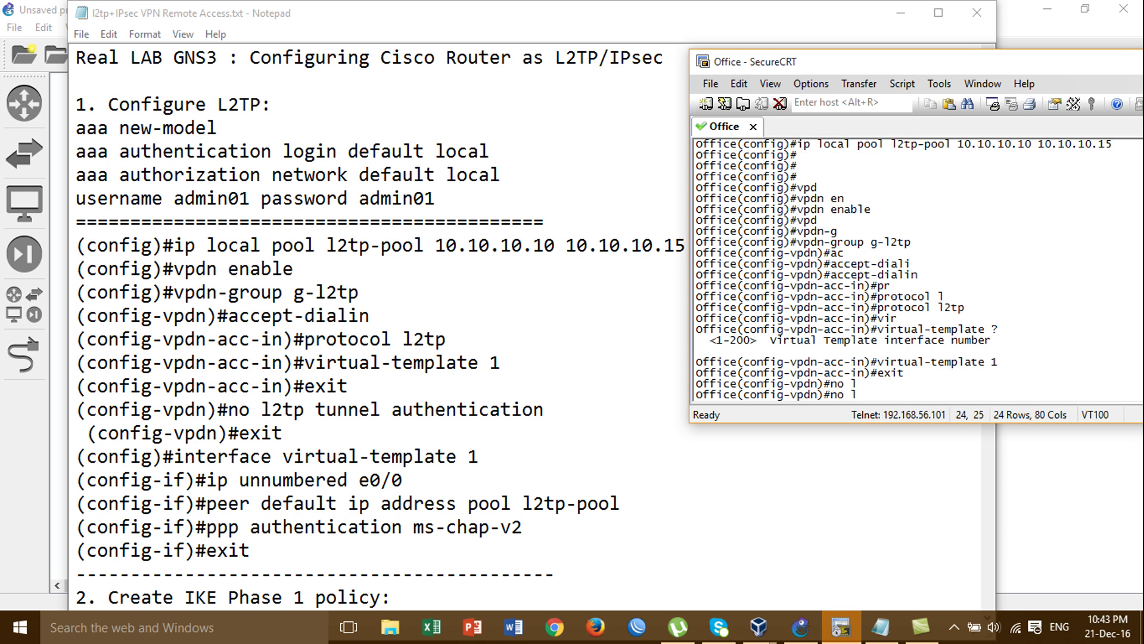
{"action": "type", "text": "2"}
{"action": "key", "text": "Tab"}
{"action": "type", "text": "tp tr"}
{"action": "key", "text": "Tab"}
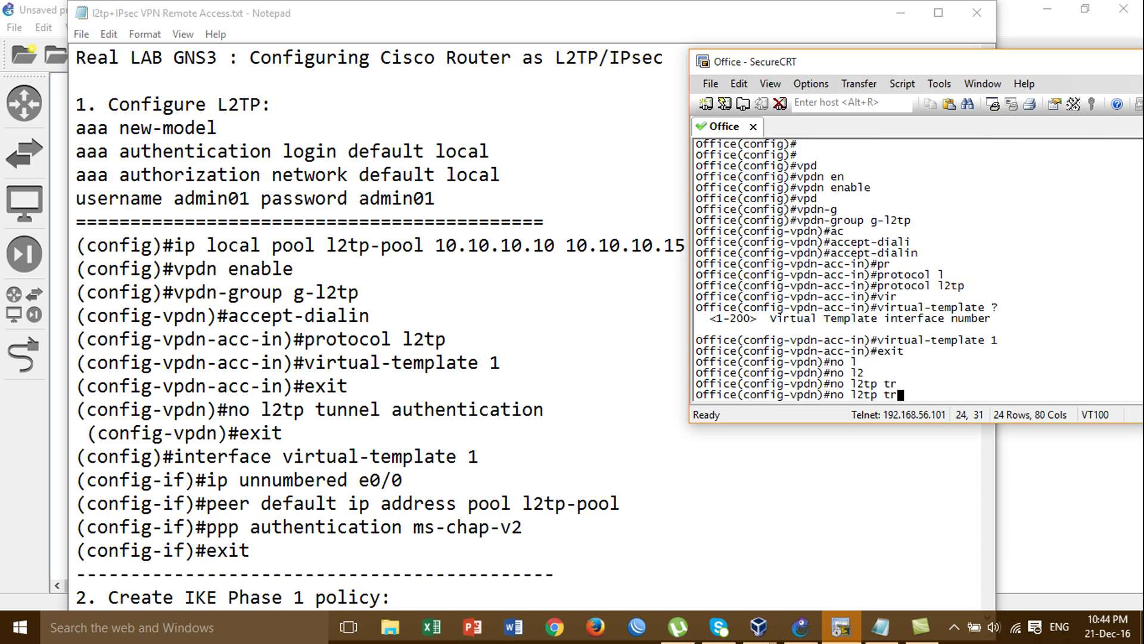
{"action": "key", "text": "BackSpace"}
{"action": "type", "text": "u"}
{"action": "key", "text": "Tab"}
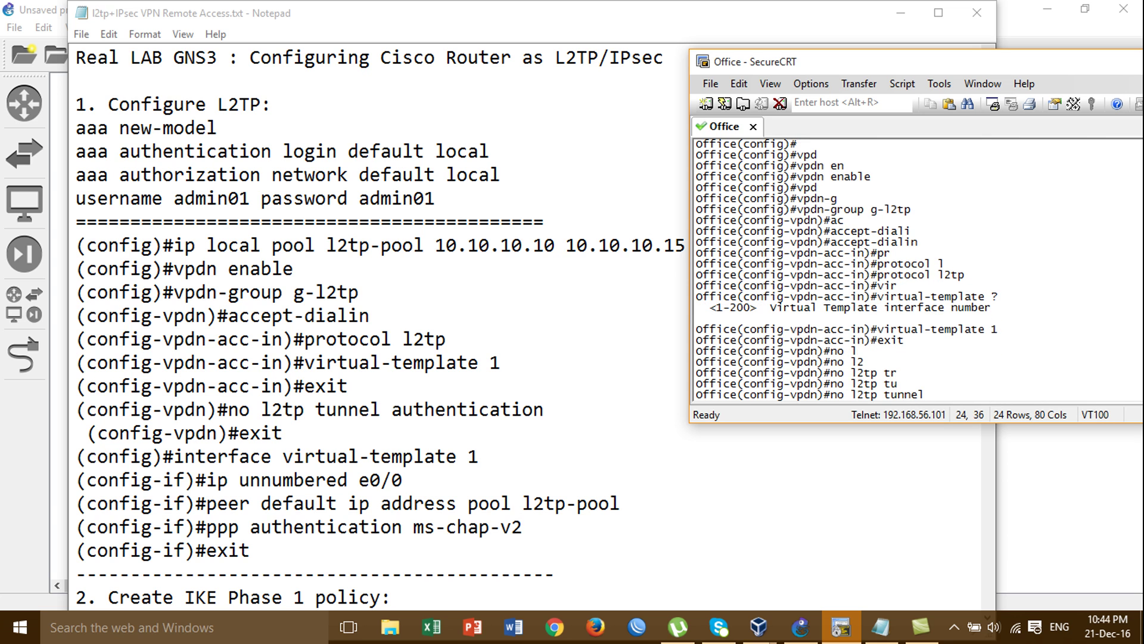
{"action": "type", "text": "au"}
{"action": "key", "text": "Tab"}
{"action": "key", "text": "Return"}
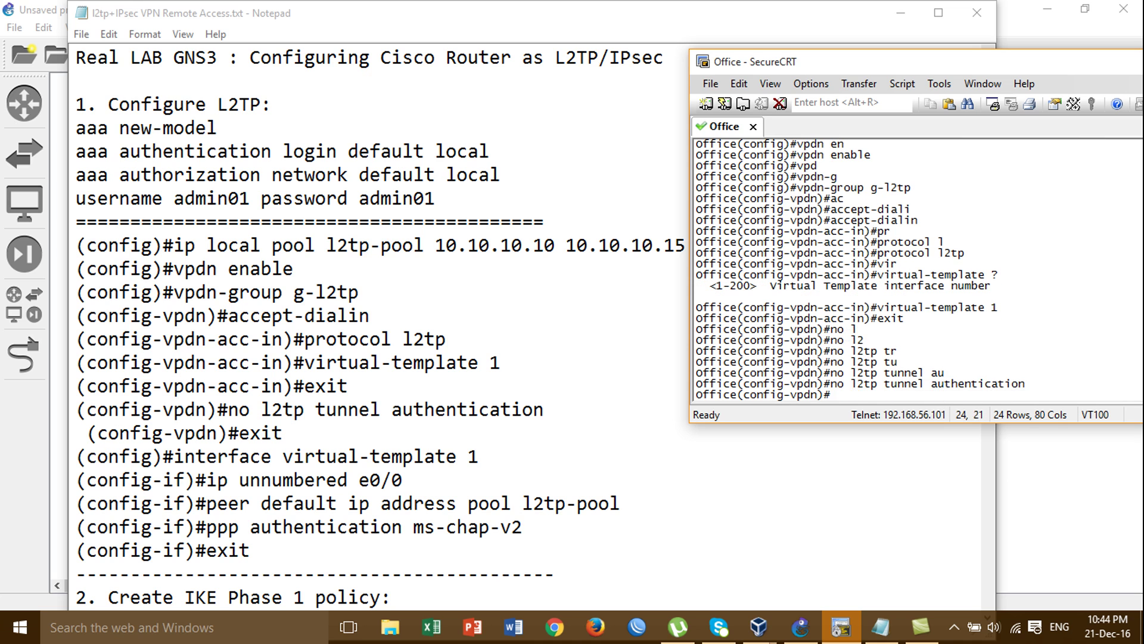
{"action": "type", "text": "exit"}
{"action": "key", "text": "Return"}
{"action": "key", "text": "Return"}
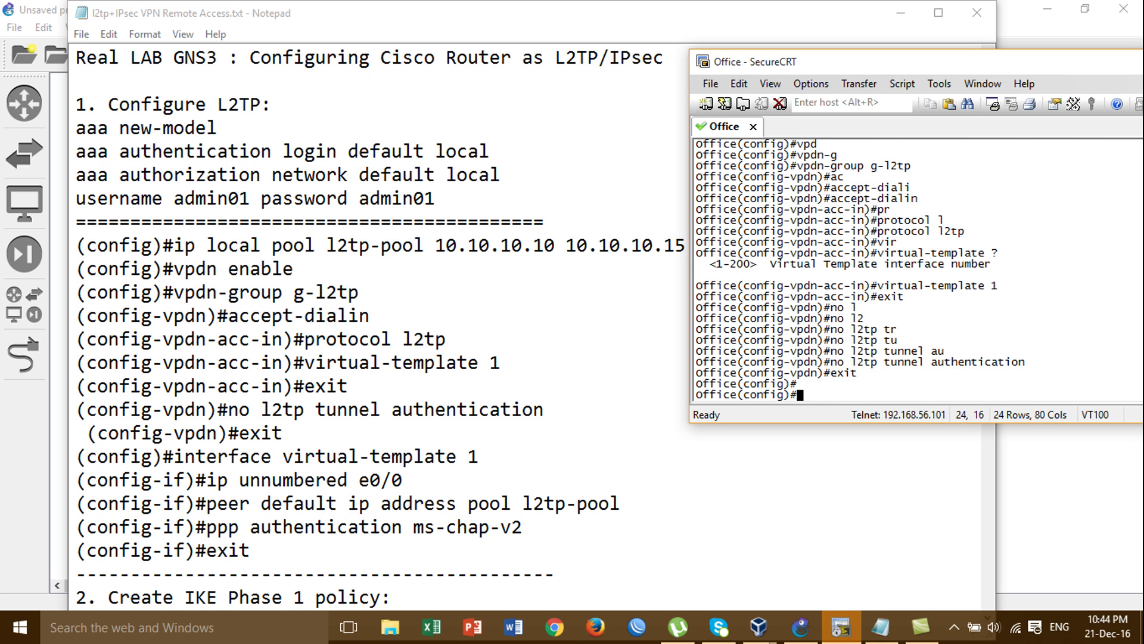
Enter 'interface virtual-template 1' on the Office router
{"action": "type", "text": "int"}
{"action": "key", "text": "Tab"}
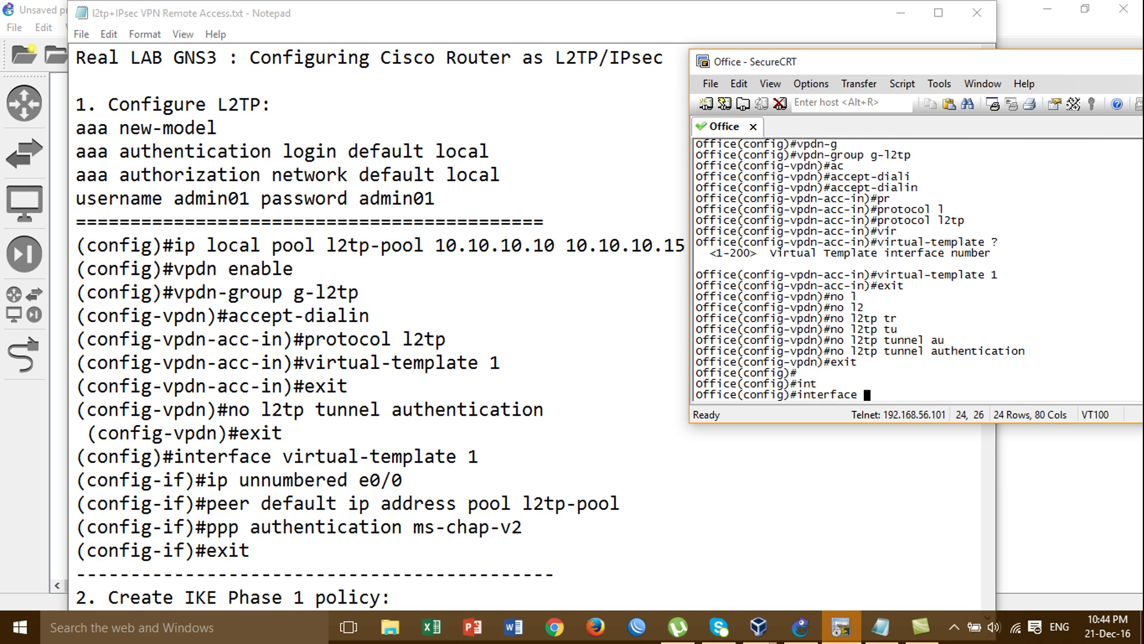
{"action": "type", "text": "vir"}
{"action": "key", "text": "Tab"}
{"action": "type", "text": "t"}
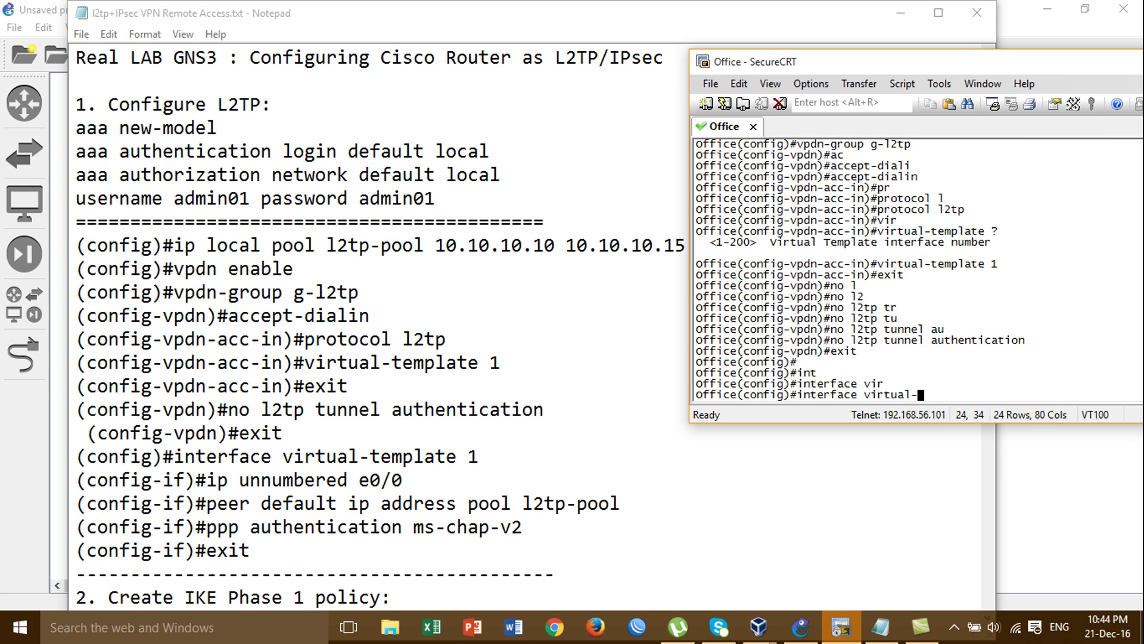
{"action": "key", "text": "Tab"}
{"action": "type", "text": "e"}
{"action": "key", "text": "Tab"}
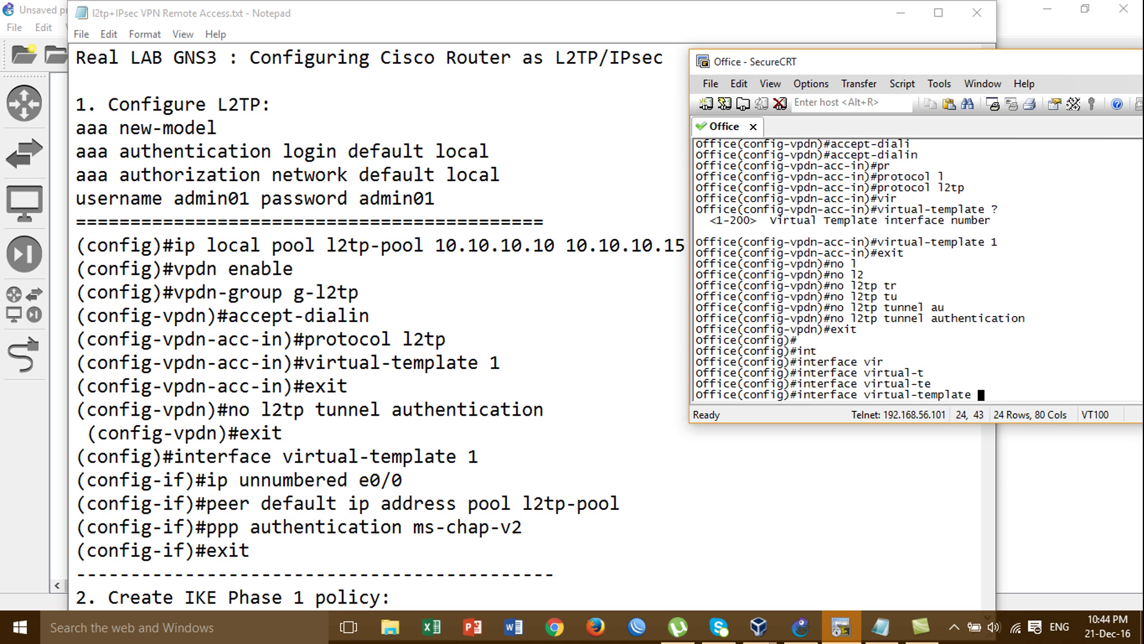
{"action": "type", "text": "1"}
{"action": "key", "text": "Return"}
Make the virtual template 'ip unnumbered e0/0', checking the router's interfaces in the topology first
{"action": "type", "text": "ip un"}
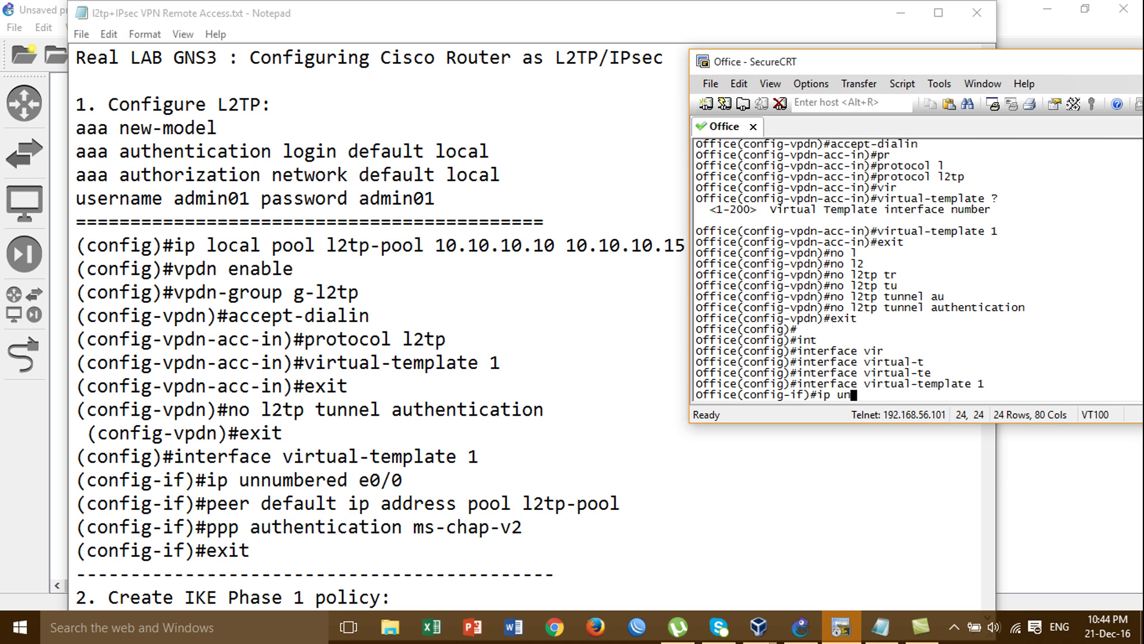
{"action": "key", "text": "Tab"}
{"action": "type", "text": "u"}
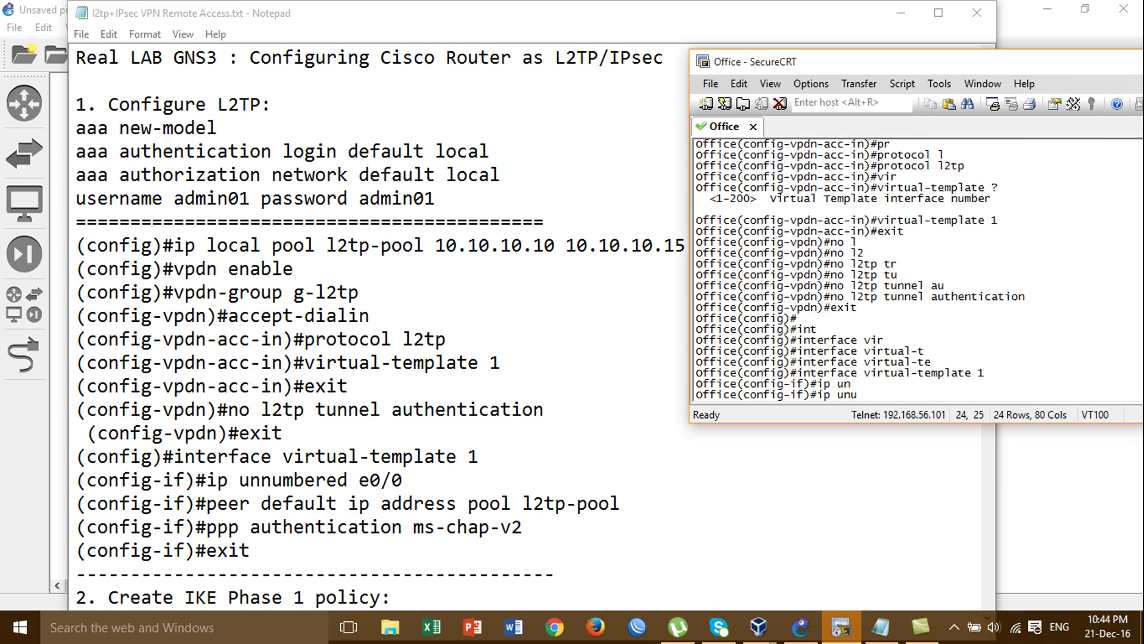
{"action": "key", "text": "BackSpace"}
{"action": "type", "text": "num"}
{"action": "key", "text": "Tab"}
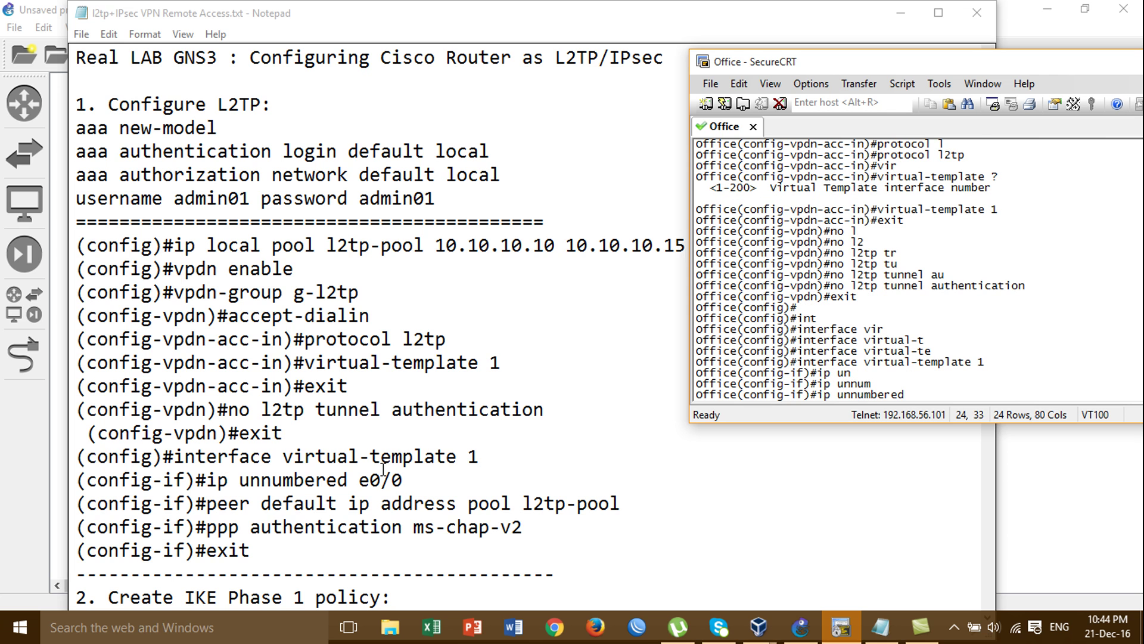
{"action": "left_click", "coordinate": [802, 627]}
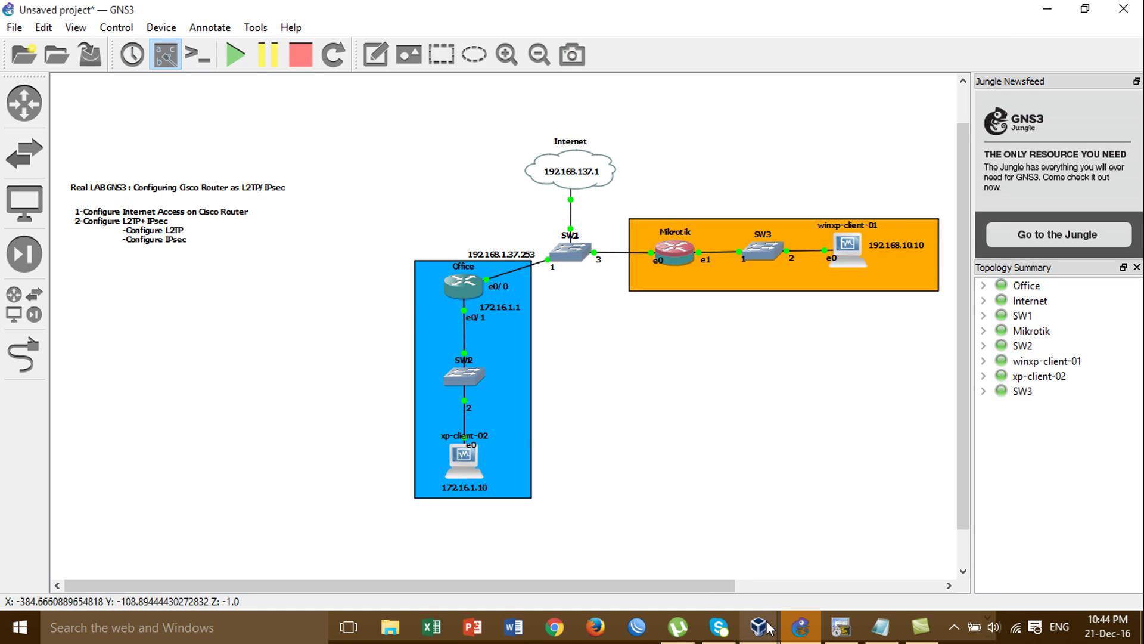
{"action": "mouse_move", "coordinate": [768, 627]}
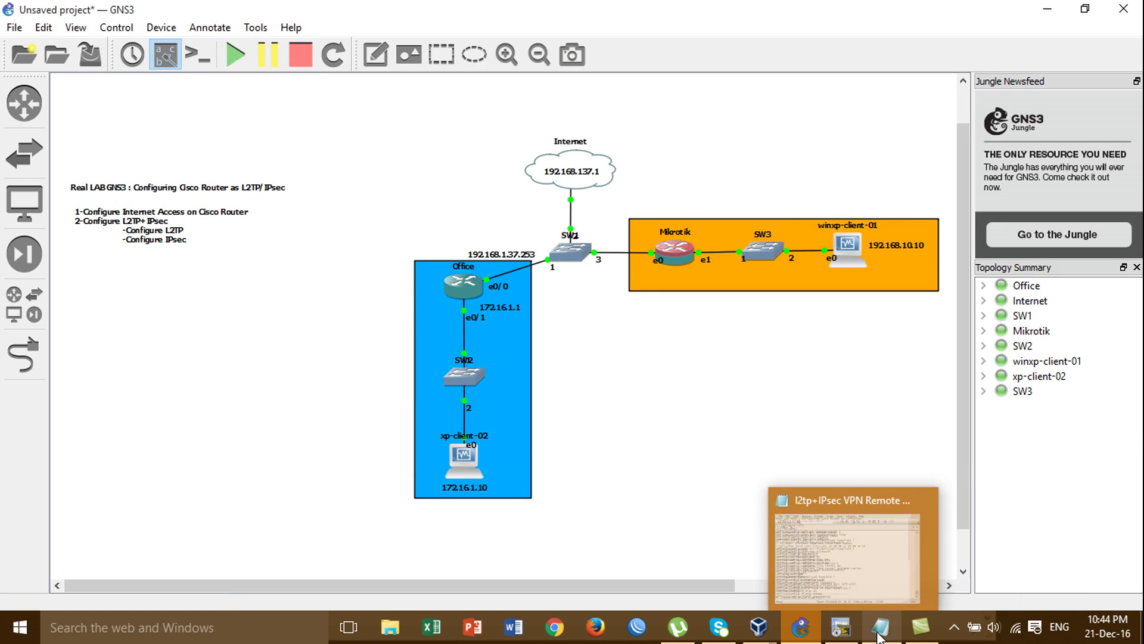
{"action": "left_click", "coordinate": [856, 635]}
{"action": "left_click", "coordinate": [880, 627]}
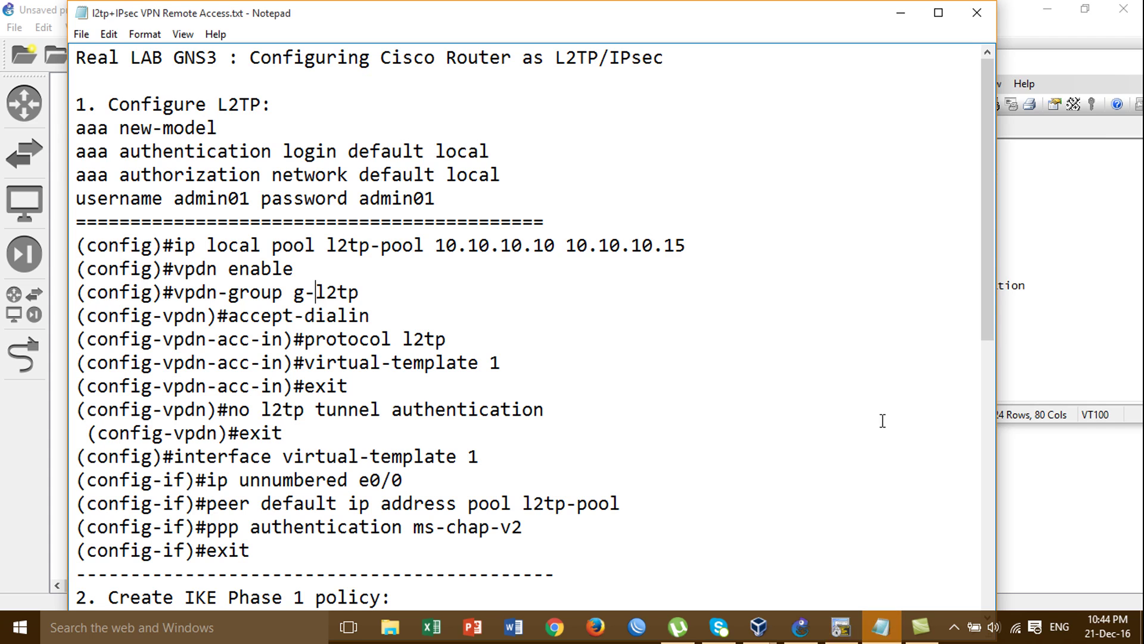
{"action": "left_click", "coordinate": [1026, 392]}
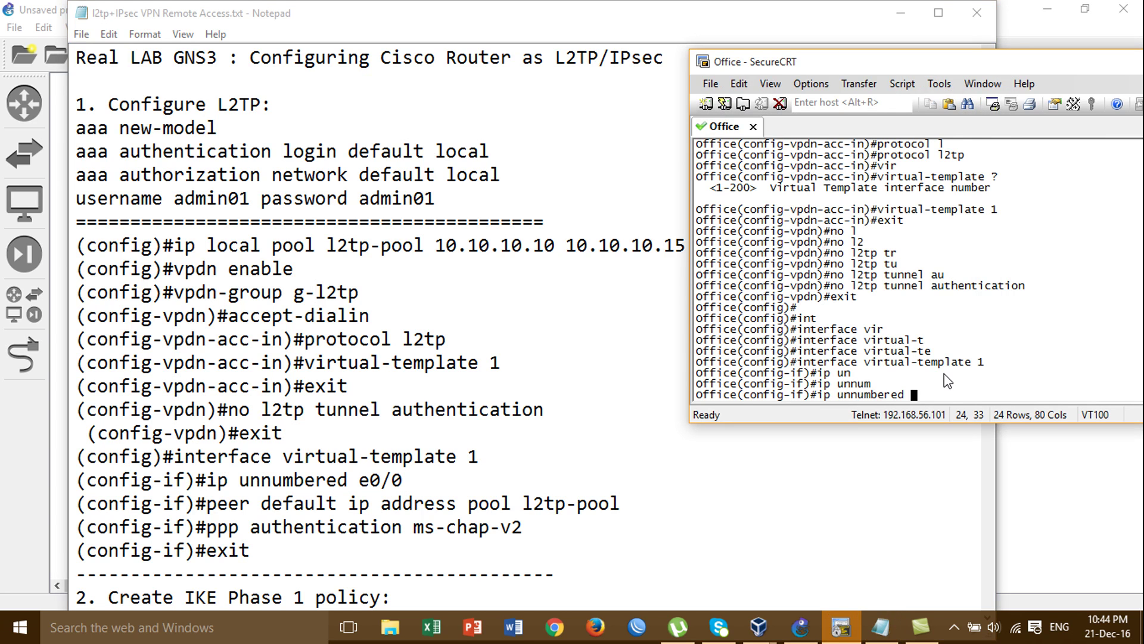
{"action": "type", "text": "e0/0"}
{"action": "key", "text": "Return"}
Assign client addresses with 'peer default ip address pool l2tp-pool'
{"action": "type", "text": "ppe"}
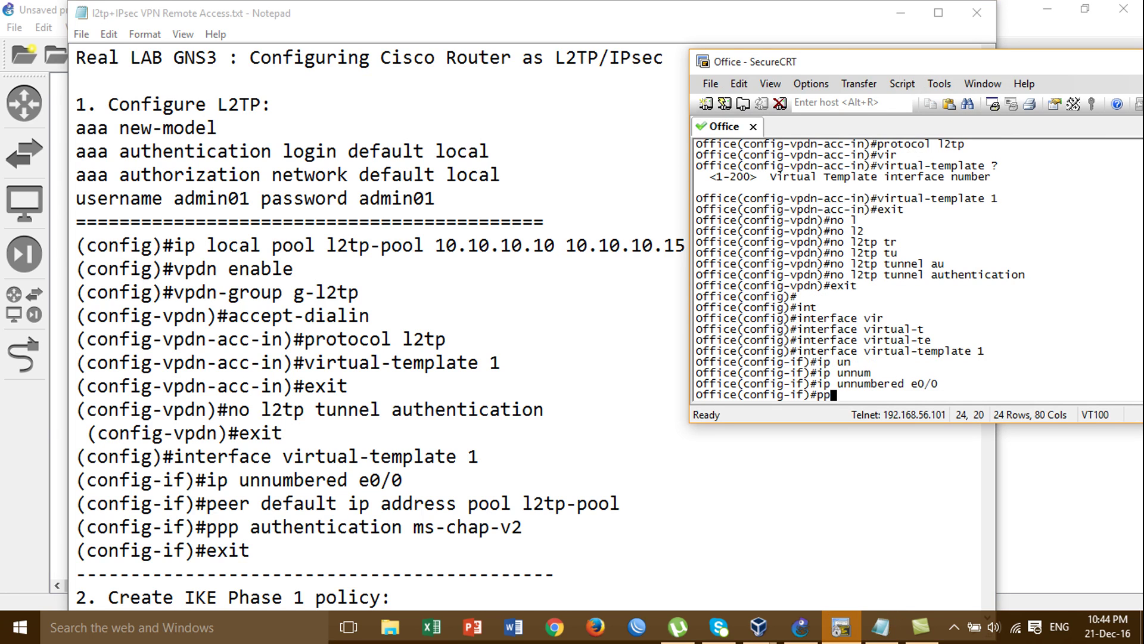
{"action": "key", "text": "BackSpace"}
{"action": "key", "text": "BackSpace"}
{"action": "type", "text": "ee"}
{"action": "key", "text": "Tab"}
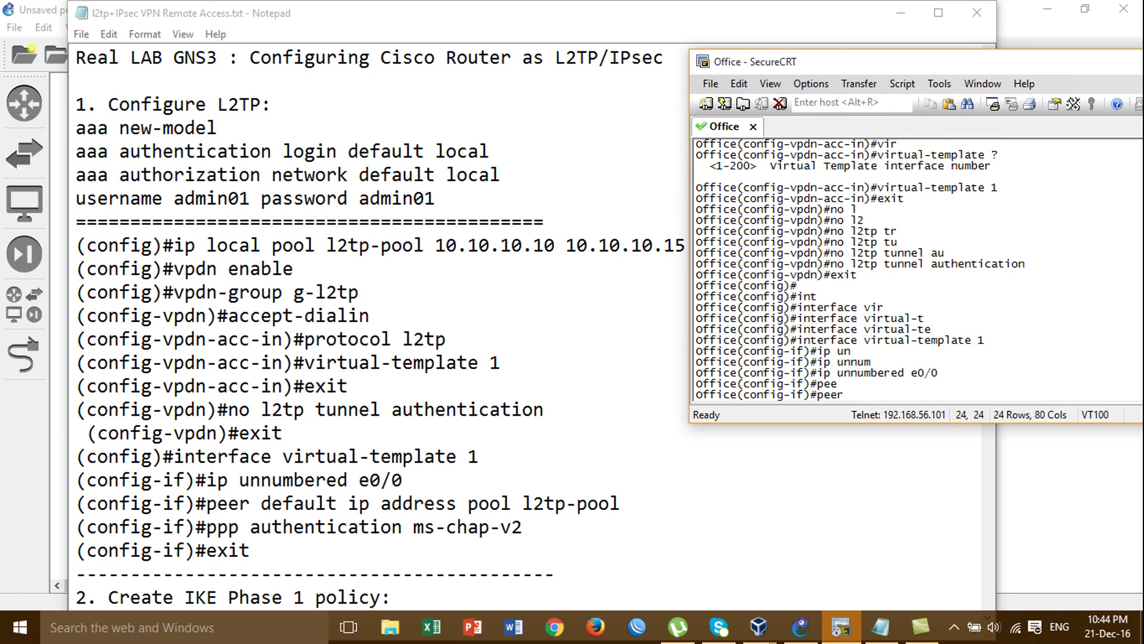
{"action": "type", "text": "de"}
{"action": "key", "text": "Tab"}
{"action": "type", "text": "ip ad"}
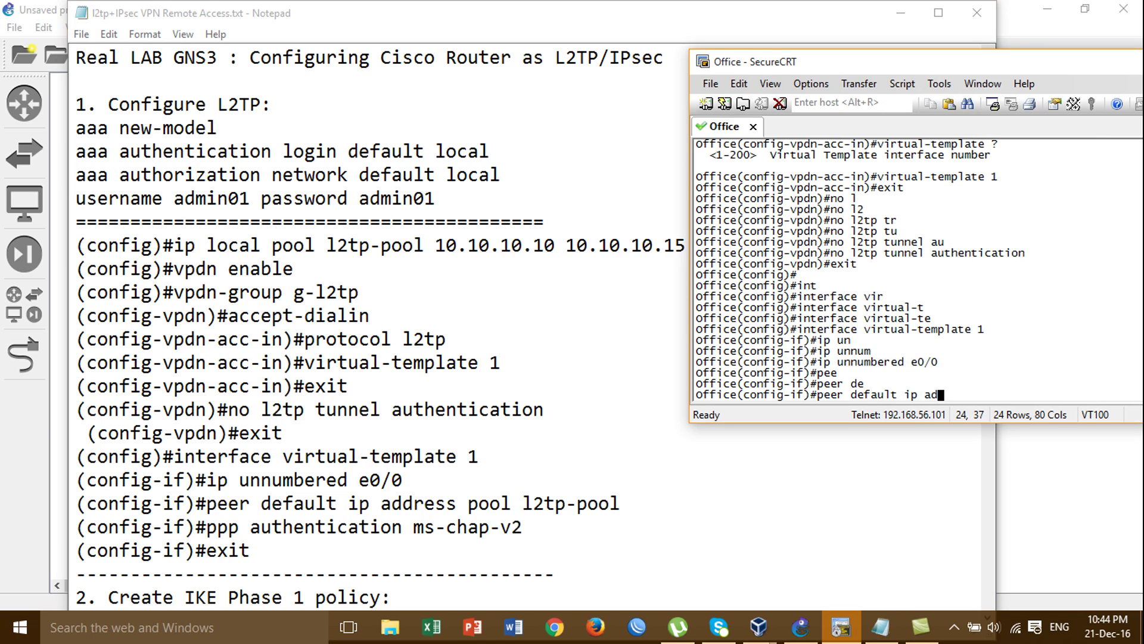
{"action": "key", "text": "Tab"}
{"action": "type", "text": "p"}
{"action": "key", "text": "Tab"}
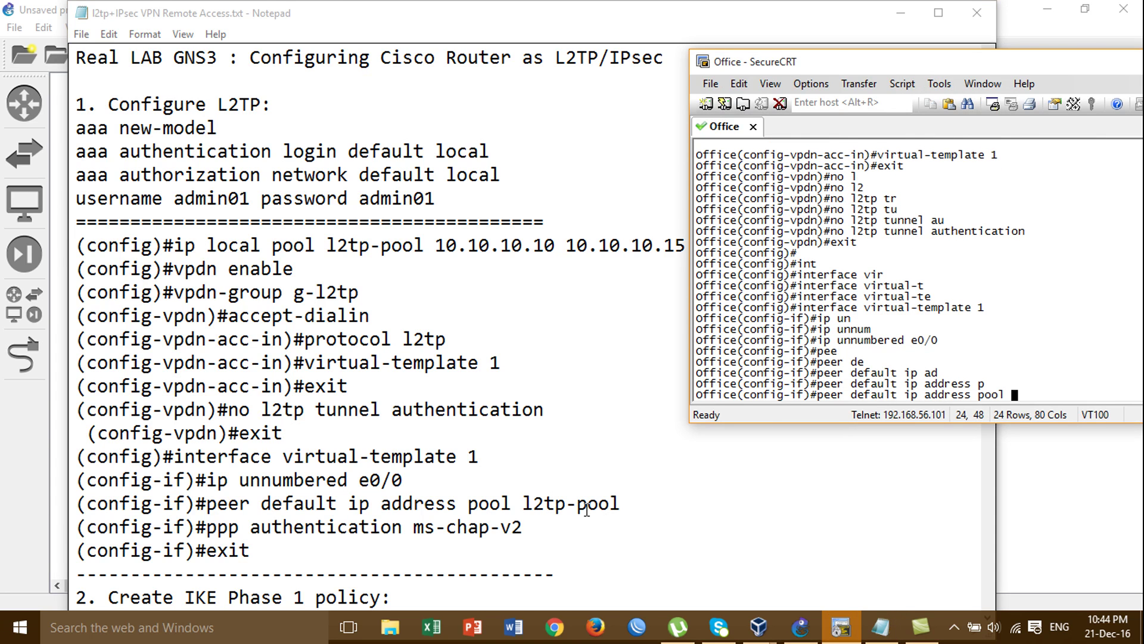
{"action": "type", "text": "l2tp-pp"}
{"action": "key", "text": "BackSpace"}
{"action": "type", "text": "ool"}
{"action": "key", "text": "Return"}
Require 'ppp authentication ms-chap-v2' on the template, then exit the interface
{"action": "type", "text": "ppp au"}
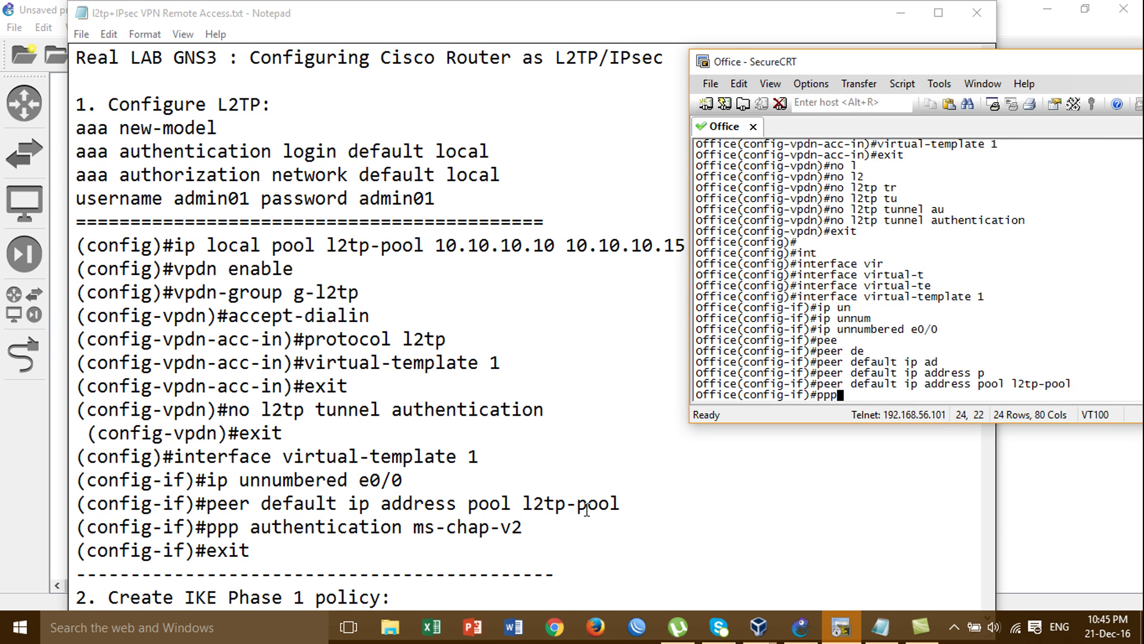
{"action": "key", "text": "Tab"}
{"action": "type", "text": "the"}
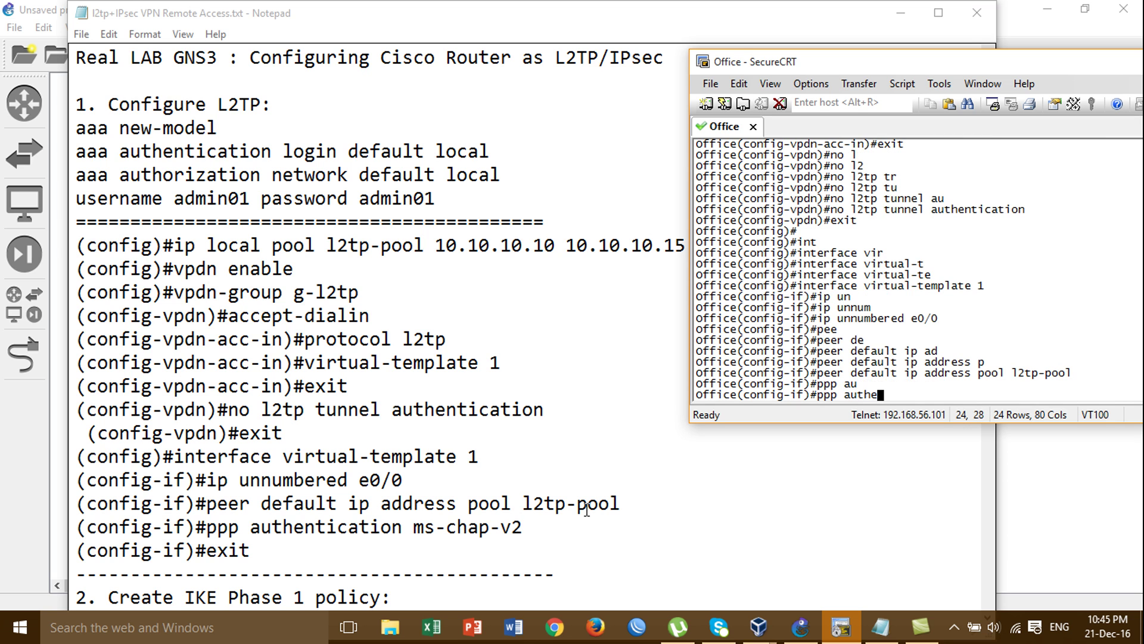
{"action": "key", "text": "Tab"}
{"action": "type", "text": "ms"}
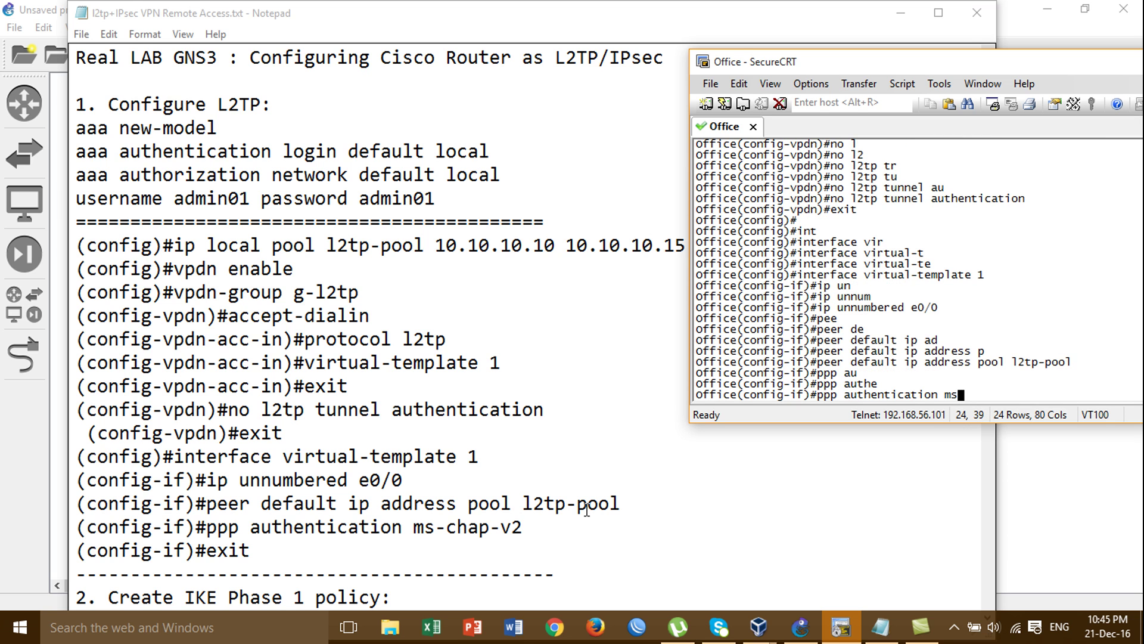
{"action": "type", "text": "-c"}
{"action": "key", "text": "Tab"}
{"action": "type", "text": "hap-"}
{"action": "key", "text": "Tab"}
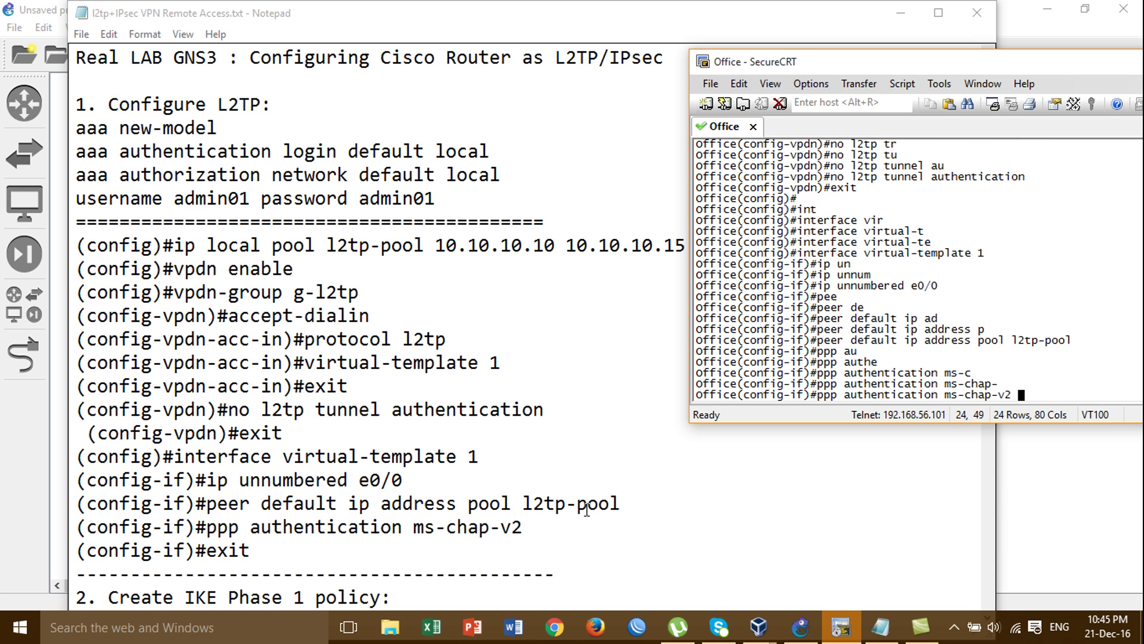
{"action": "key", "text": "Return"}
{"action": "key", "text": "Return"}
{"action": "type", "text": "exit"}
{"action": "key", "text": "Return"}
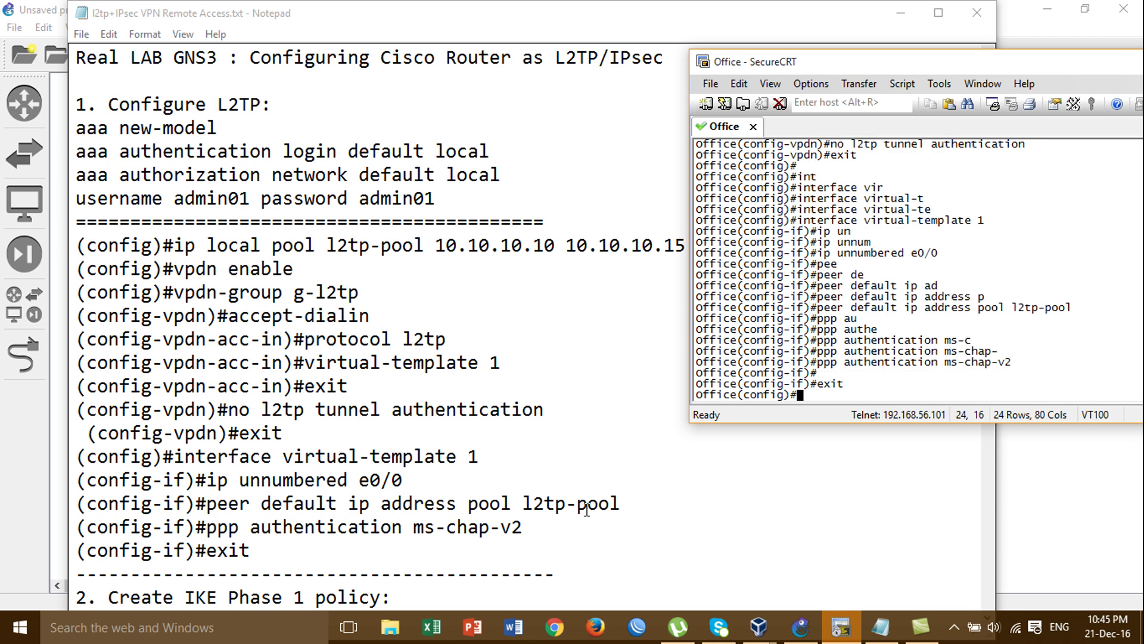
Highlight 'L2TP' in the configuration notes heading
{"action": "left_click", "coordinate": [366, 374]}
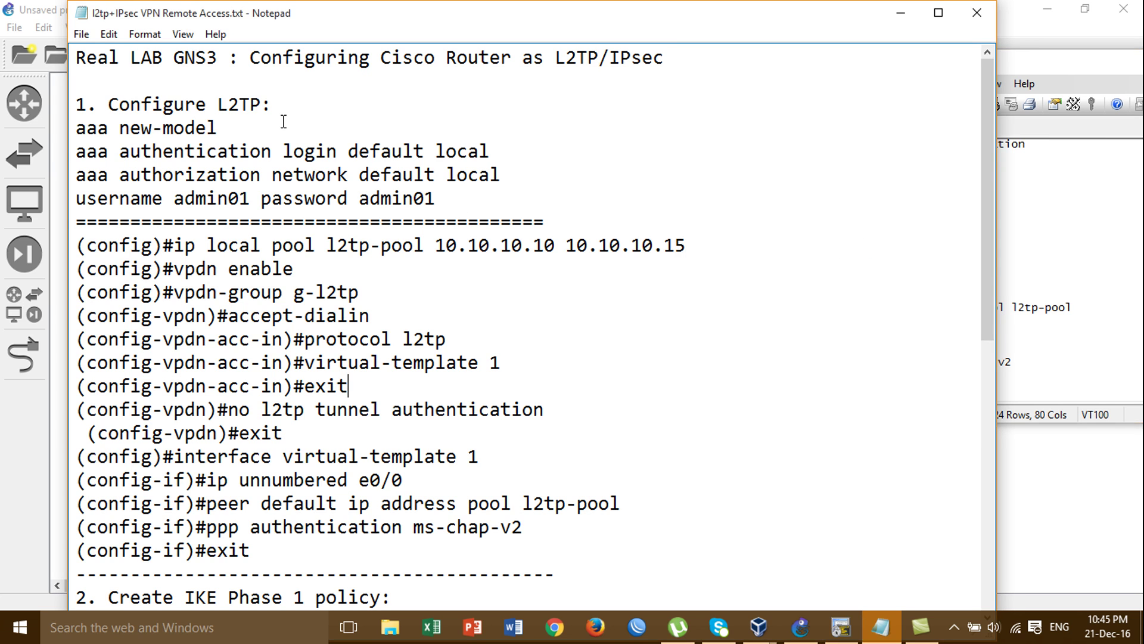
{"action": "left_click_drag", "start_coordinate": [217, 104], "coordinate": [277, 106]}
{"action": "key", "text": "shift+Left"}
{"action": "key", "text": "shift+Left"}
{"action": "key", "text": "shift+Right"}
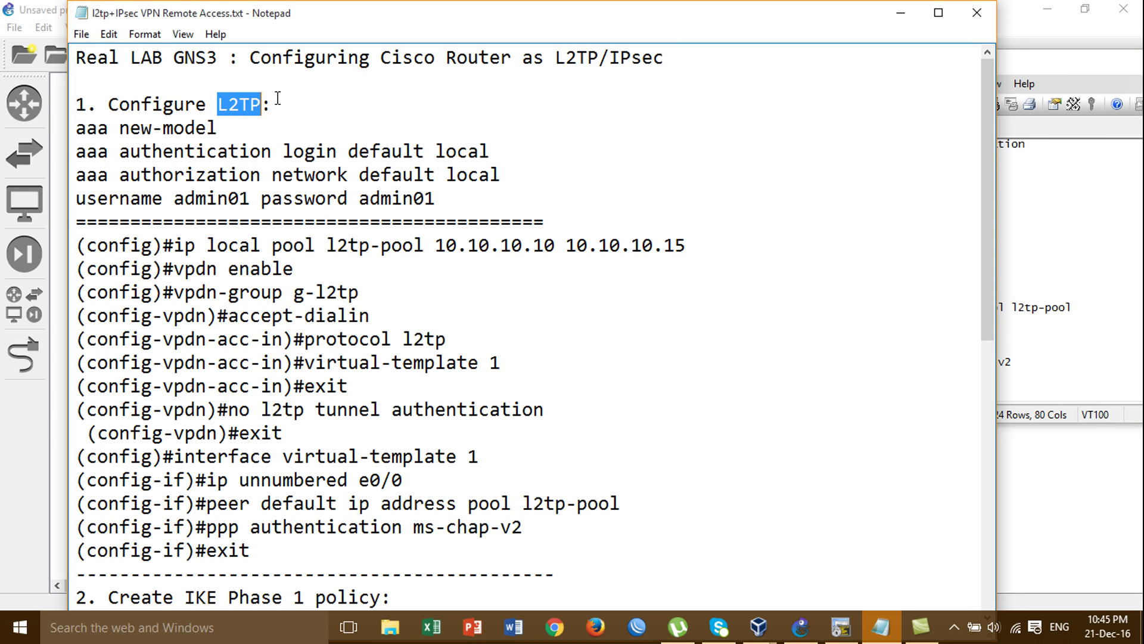
Highlight the IKE Phase 1 policy section in the notes, then bring the GNS3 topology forward
{"action": "left_click_drag", "start_coordinate": [994, 178], "coordinate": [992, 333]}
{"action": "left_click_drag", "start_coordinate": [249, 338], "coordinate": [424, 387]}
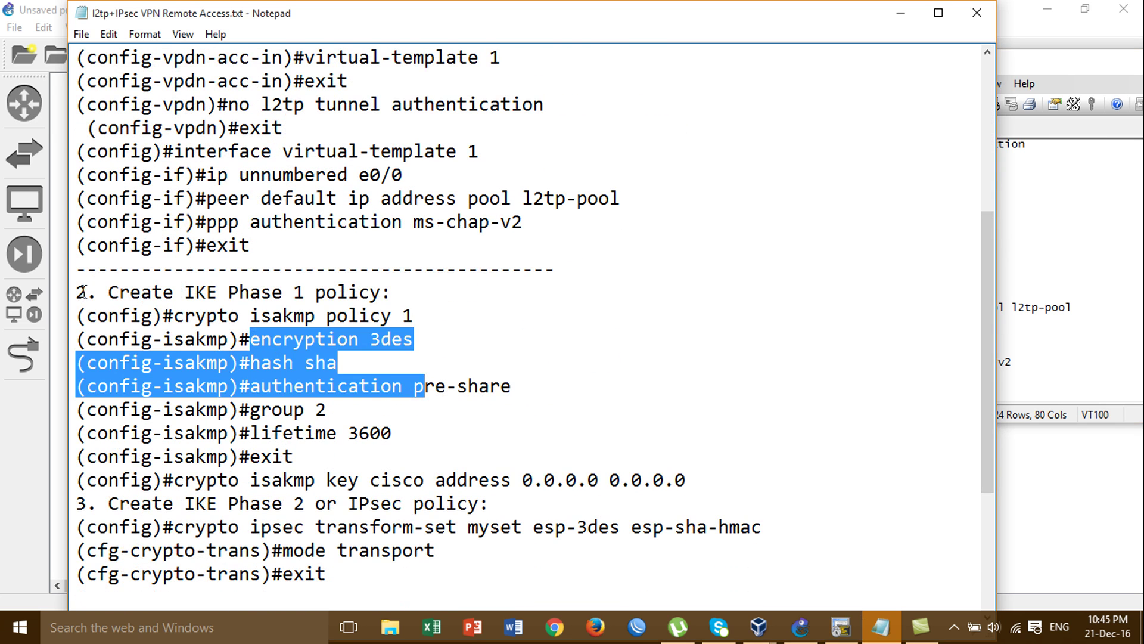
{"action": "left_click_drag", "start_coordinate": [77, 292], "coordinate": [497, 536]}
{"action": "left_click", "coordinate": [1114, 357]}
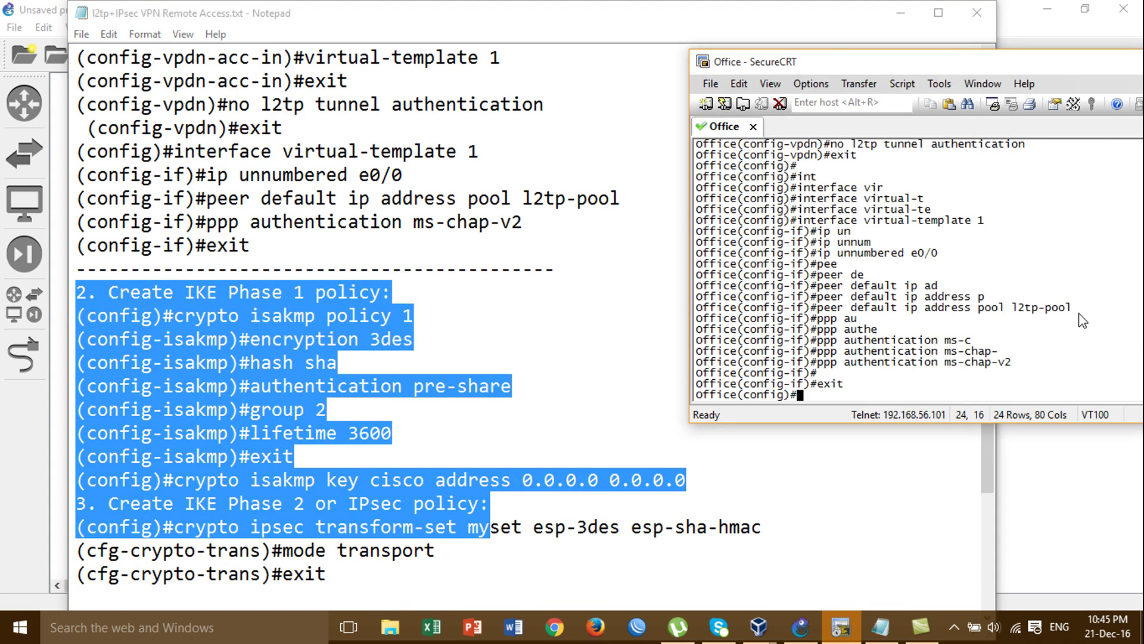
{"action": "left_click", "coordinate": [800, 627]}
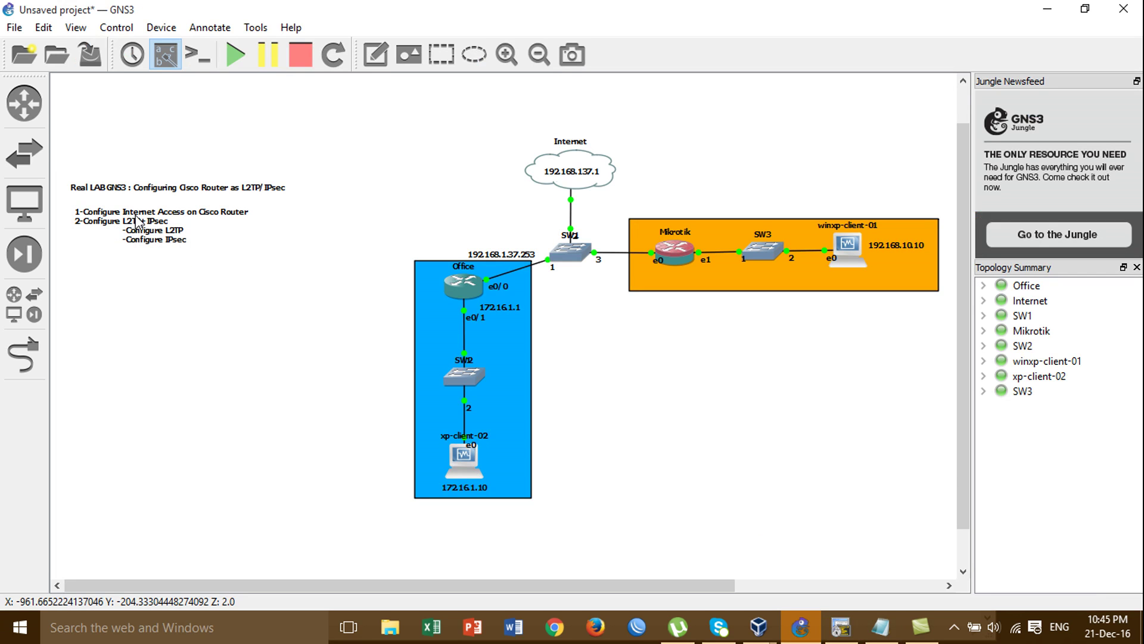
Add 'VPN Remote' after 'Router' in the canvas title note
{"action": "left_click_drag", "start_coordinate": [52, 149], "coordinate": [292, 200]}
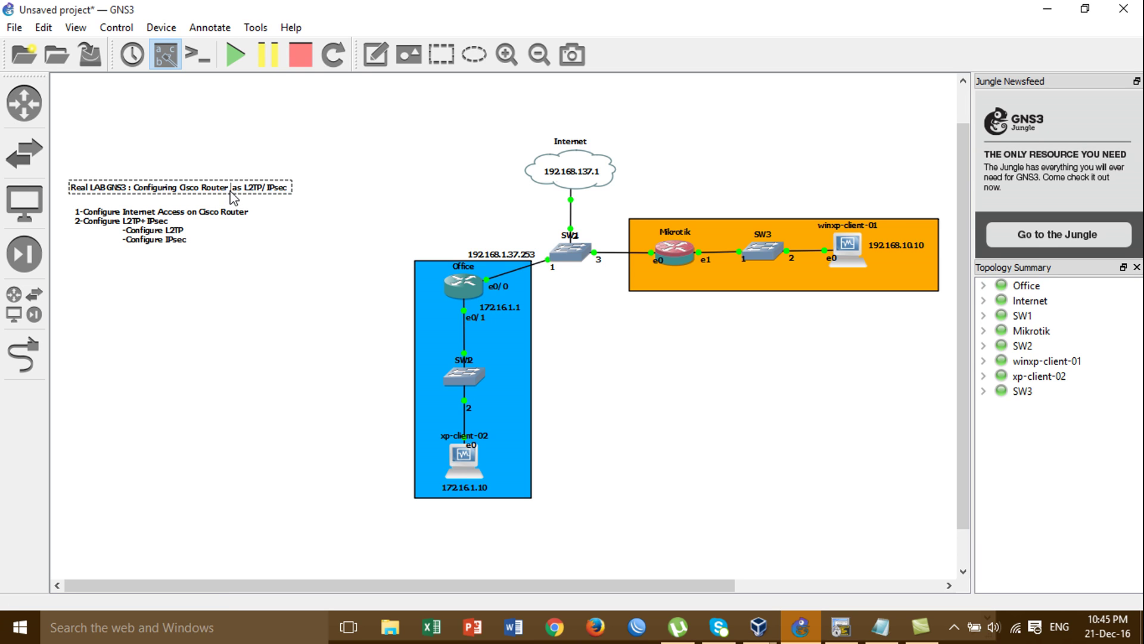
{"action": "type", "text": "VPN Remote"}
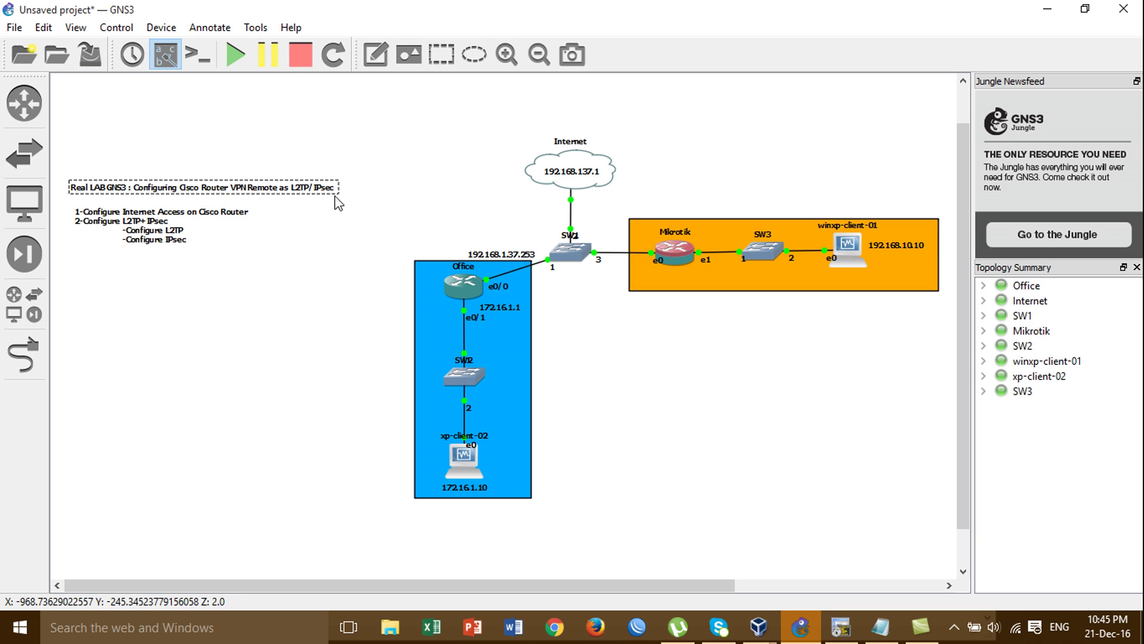
{"action": "left_click", "coordinate": [322, 291]}
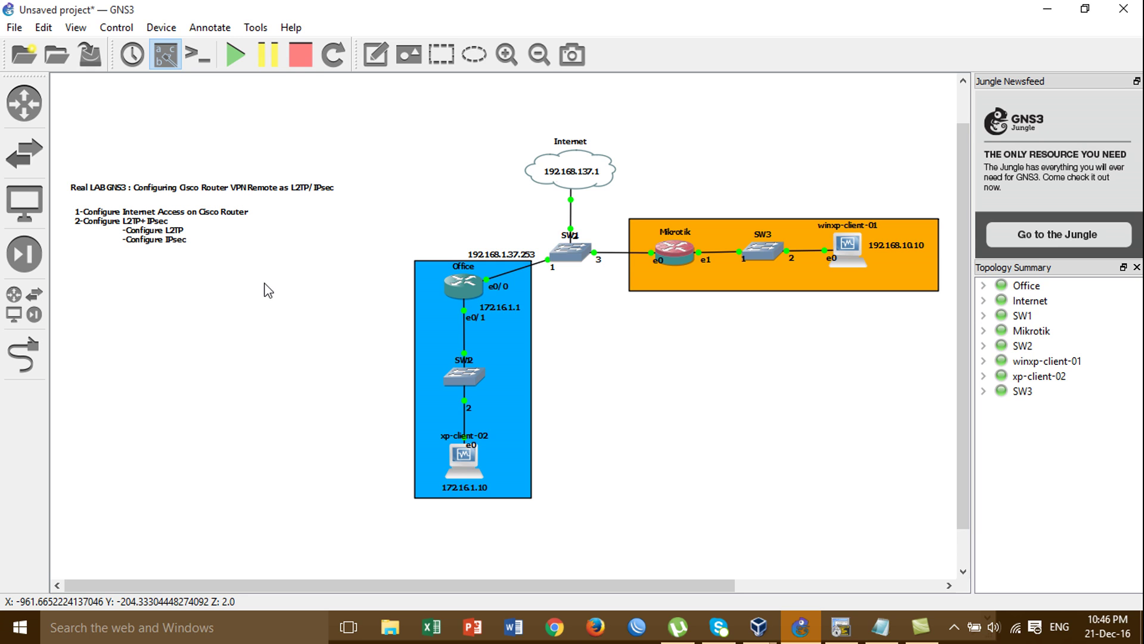
Bring the Office router terminal forward beside the configuration notes
{"action": "left_click", "coordinate": [840, 627]}
{"action": "left_click", "coordinate": [883, 630]}
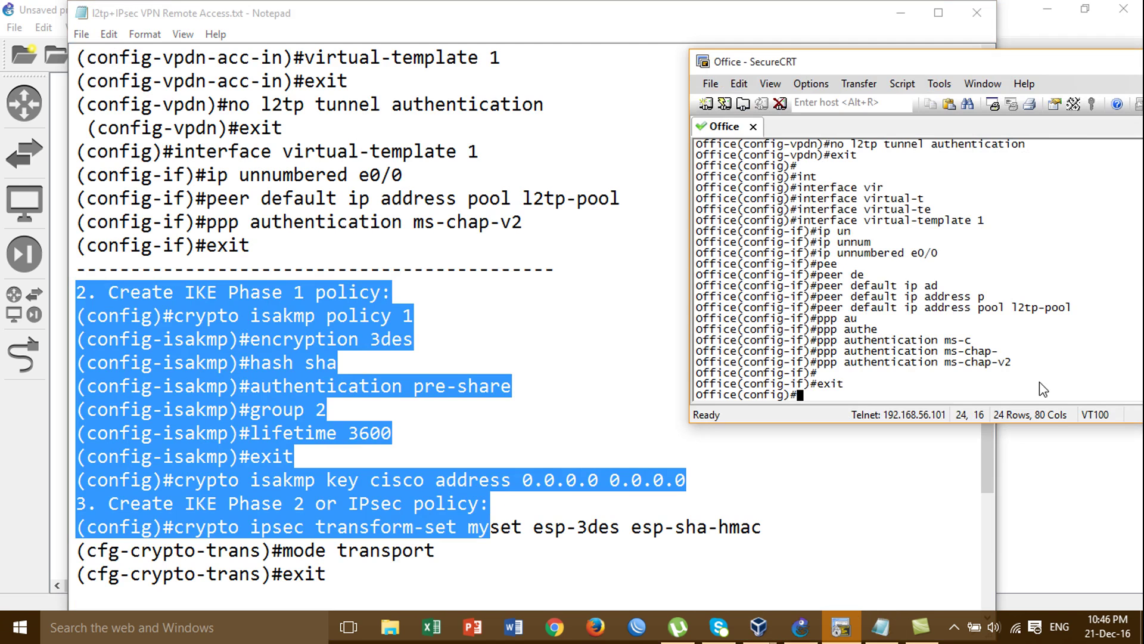
{"action": "left_click", "coordinate": [841, 627]}
{"action": "left_click", "coordinate": [618, 238]}
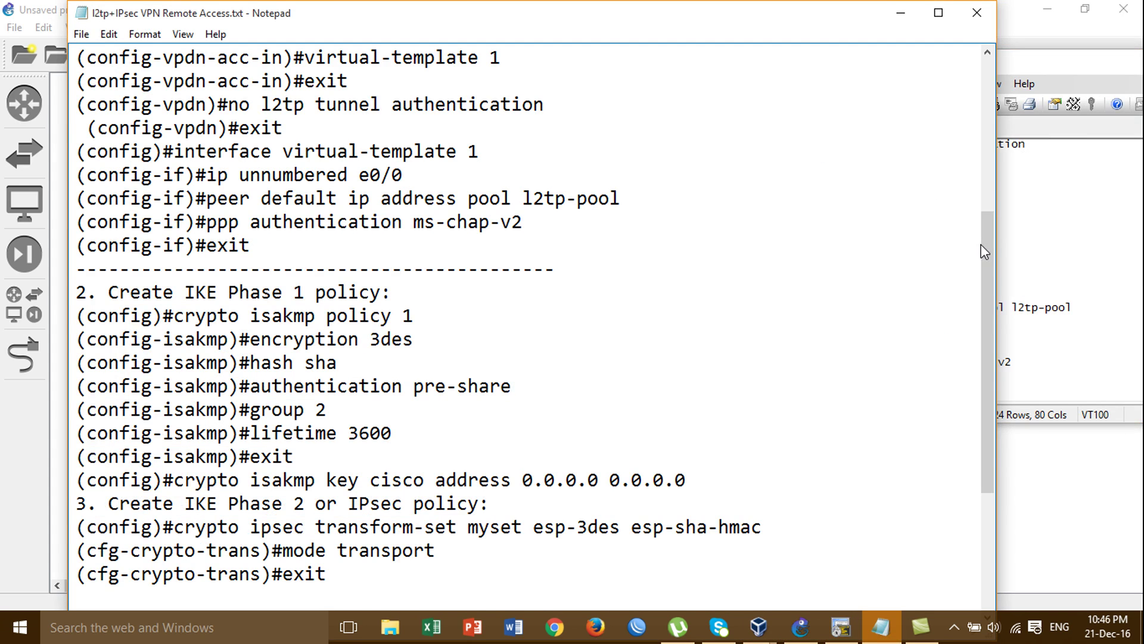
{"action": "left_click_drag", "start_coordinate": [982, 247], "coordinate": [985, 291]}
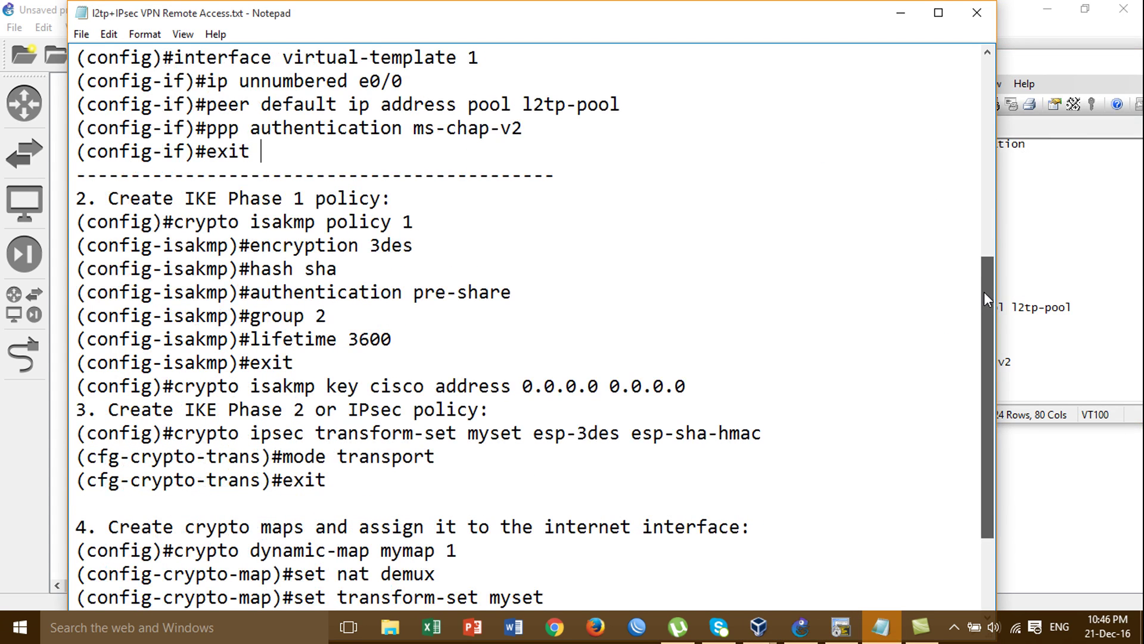
{"action": "left_click", "coordinate": [1135, 256]}
{"action": "left_click_drag", "start_coordinate": [903, 63], "coordinate": [892, 65]}
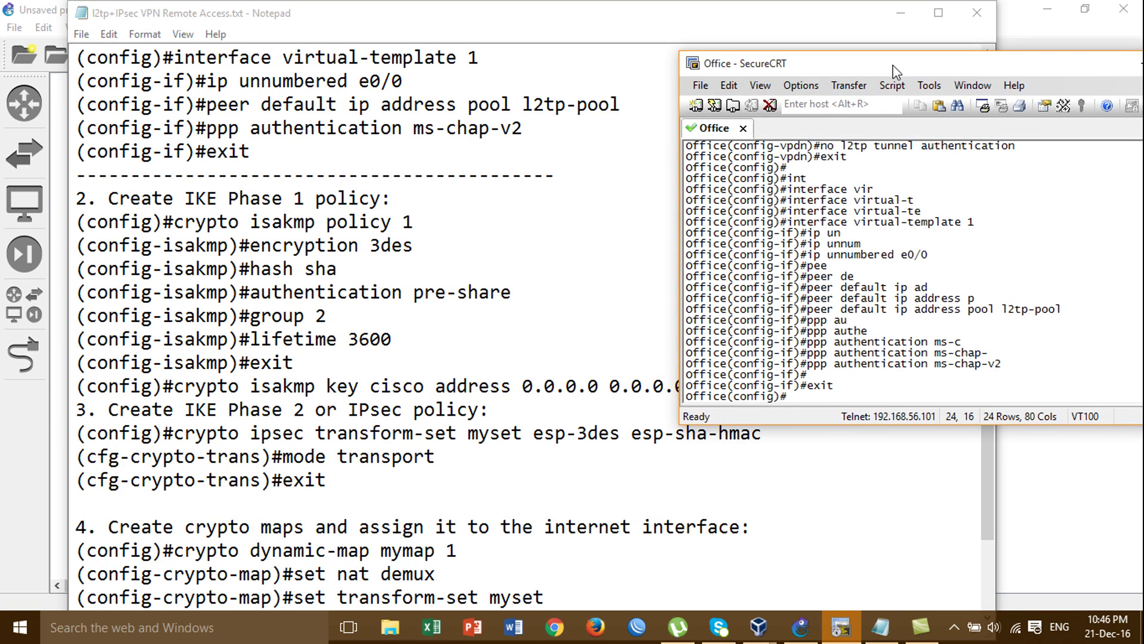
Enable ISAKMP with 'crypto isakmp enable'
{"action": "type", "text": "cru"}
{"action": "key", "text": "Tab"}
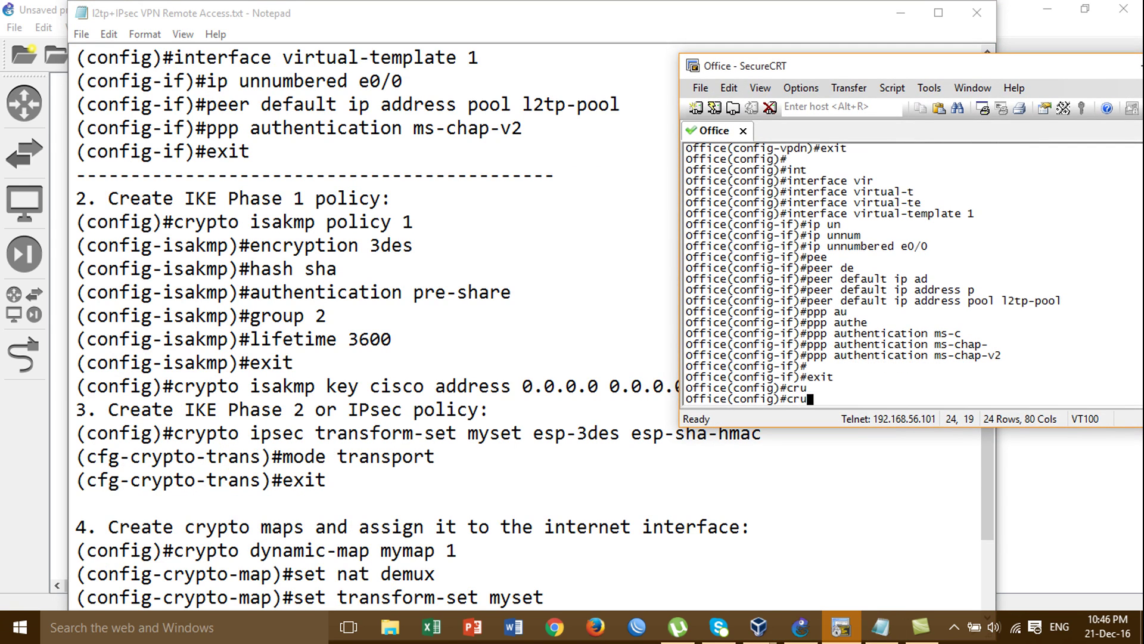
{"action": "key", "text": "BackSpace"}
{"action": "type", "text": "y"}
{"action": "key", "text": "Tab"}
{"action": "type", "text": "is"}
{"action": "key", "text": "Tab"}
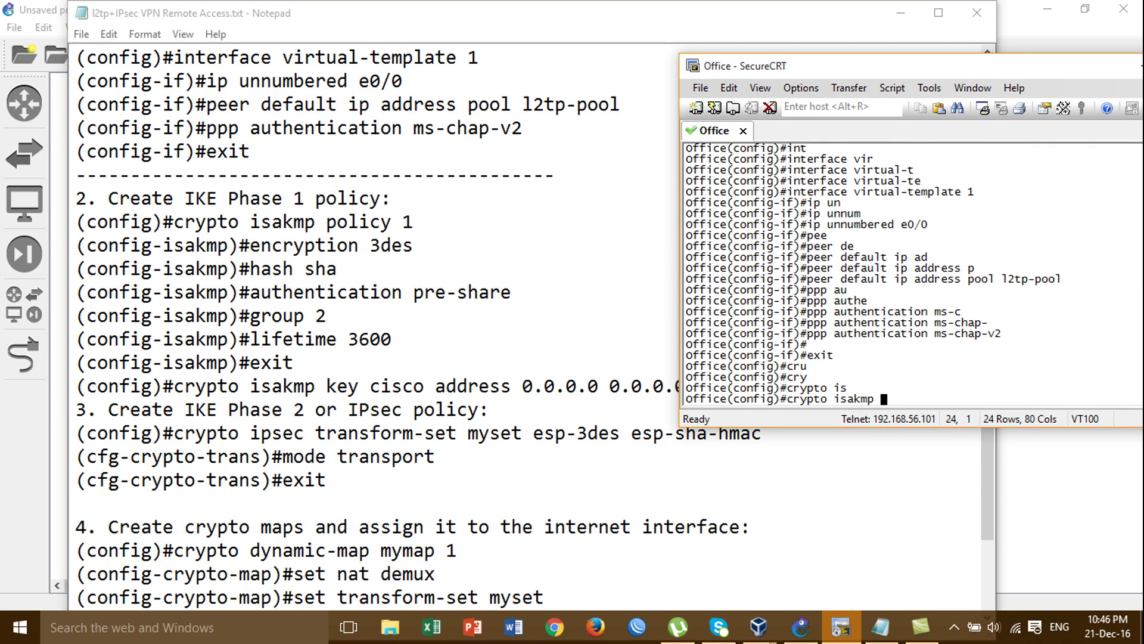
{"action": "type", "text": "en"}
{"action": "key", "text": "Tab"}
{"action": "key", "text": "Return"}
{"action": "key", "text": "Return"}
{"action": "key", "text": "Return"}
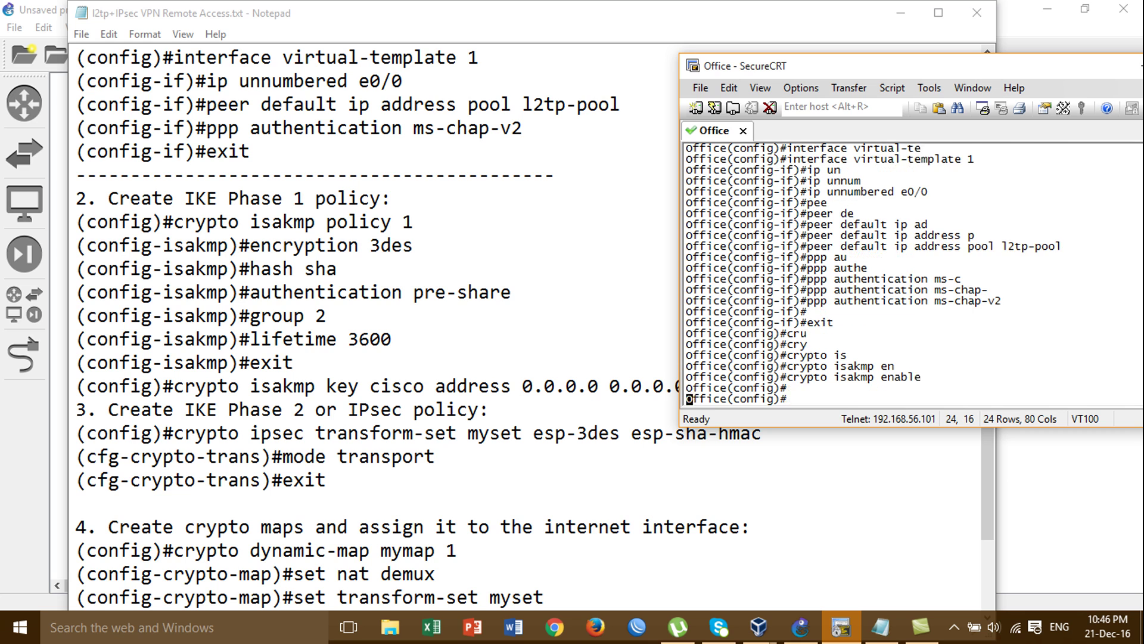
Create IKE policy with 'crypto isakmp policy 1'
{"action": "type", "text": "c"}
{"action": "type", "text": "ry"}
{"action": "key", "text": "Tab"}
{"action": "type", "text": "is"}
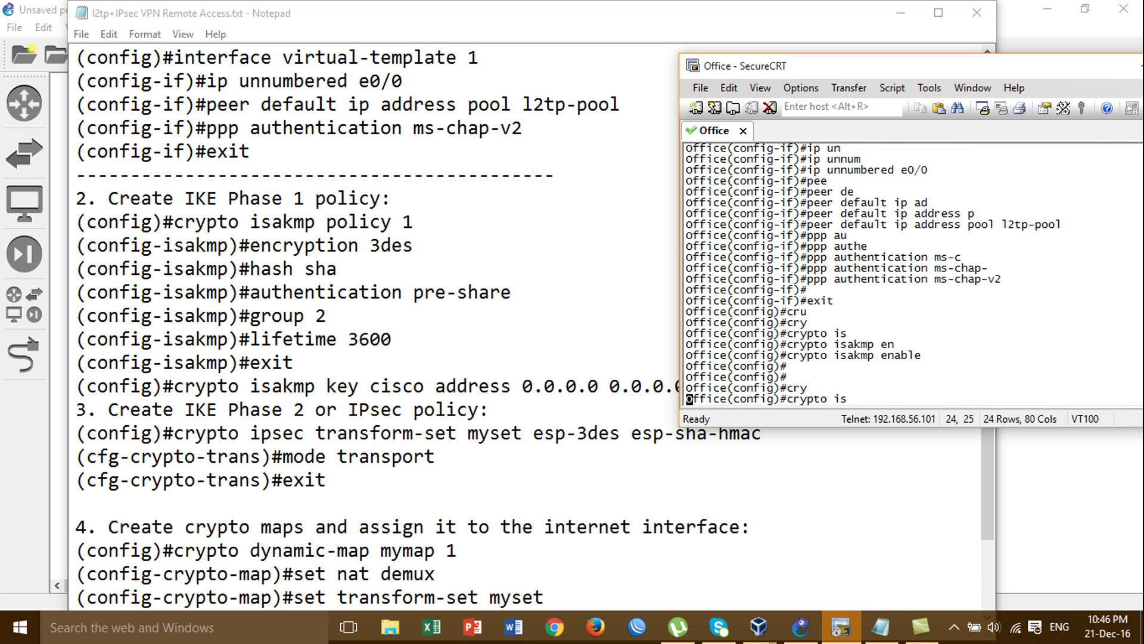
{"action": "key", "text": "Tab"}
{"action": "type", "text": "p"}
{"action": "key", "text": "Tab"}
{"action": "type", "text": "o"}
{"action": "key", "text": "Tab"}
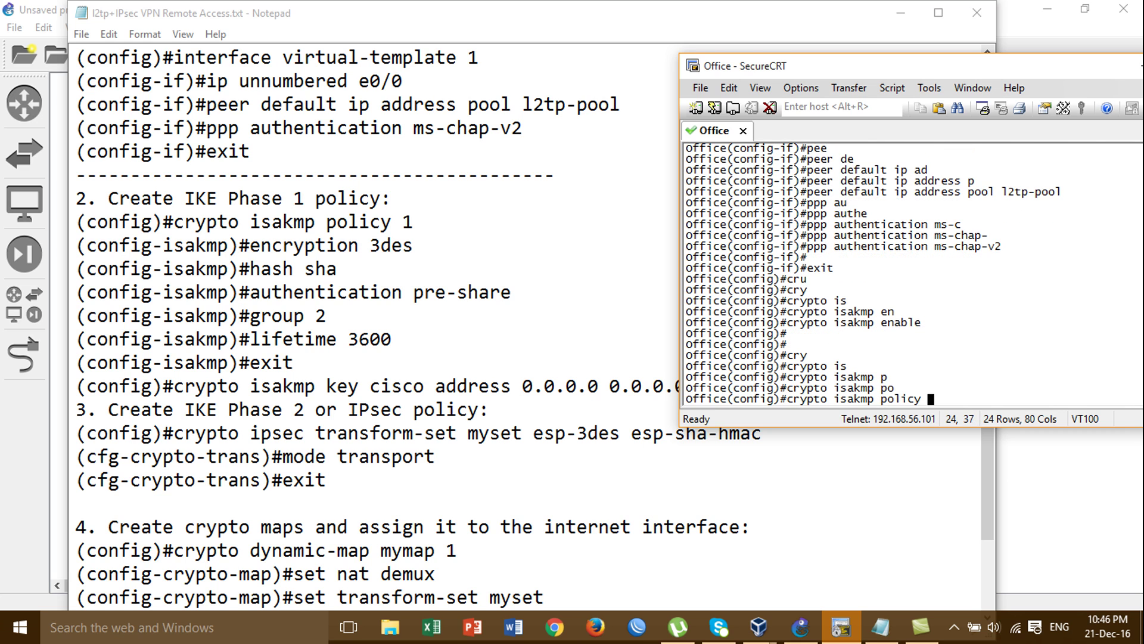
{"action": "type", "text": "?"}
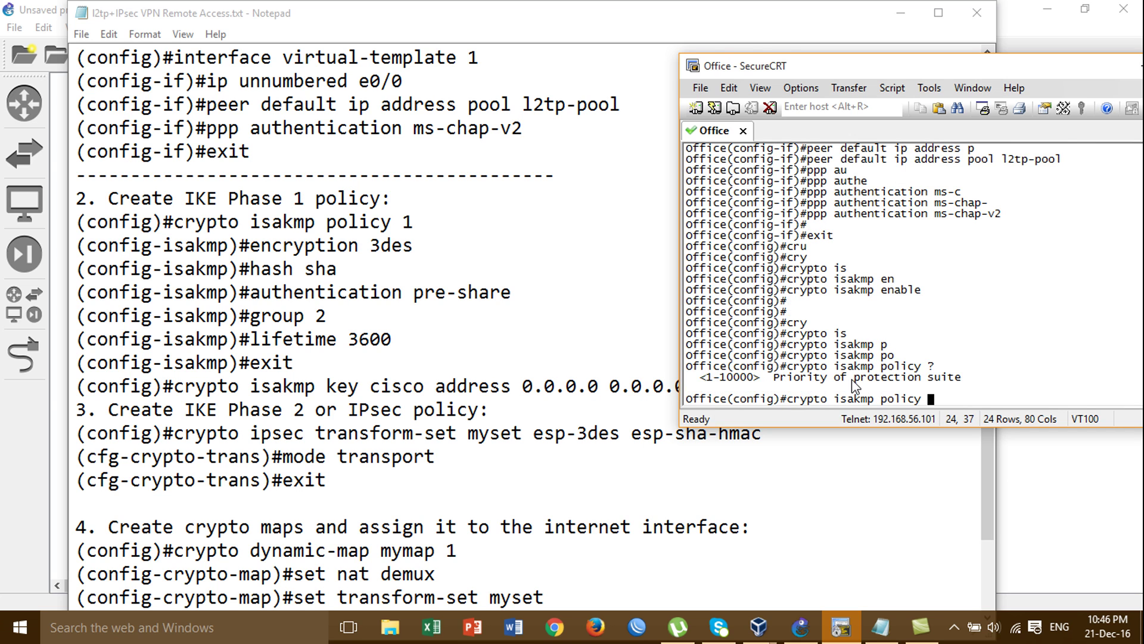
{"action": "type", "text": "1"}
{"action": "key", "text": "Return"}
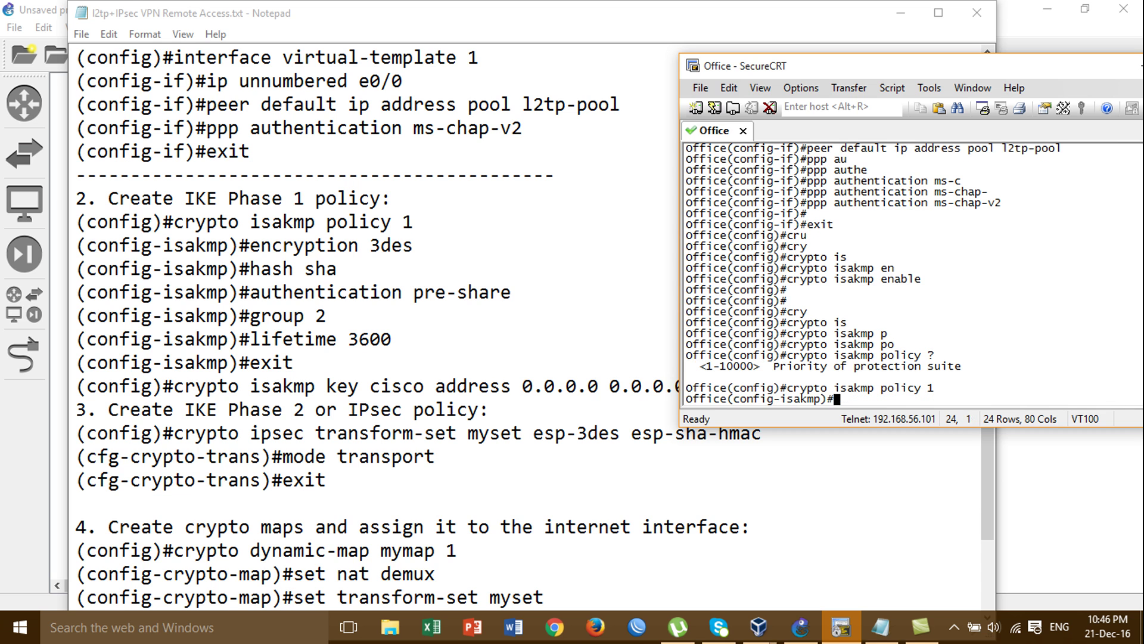
Set the policy encryption to 3des and list the hash options with 'hash ?'
{"action": "type", "text": "en"}
{"action": "key", "text": "Tab"}
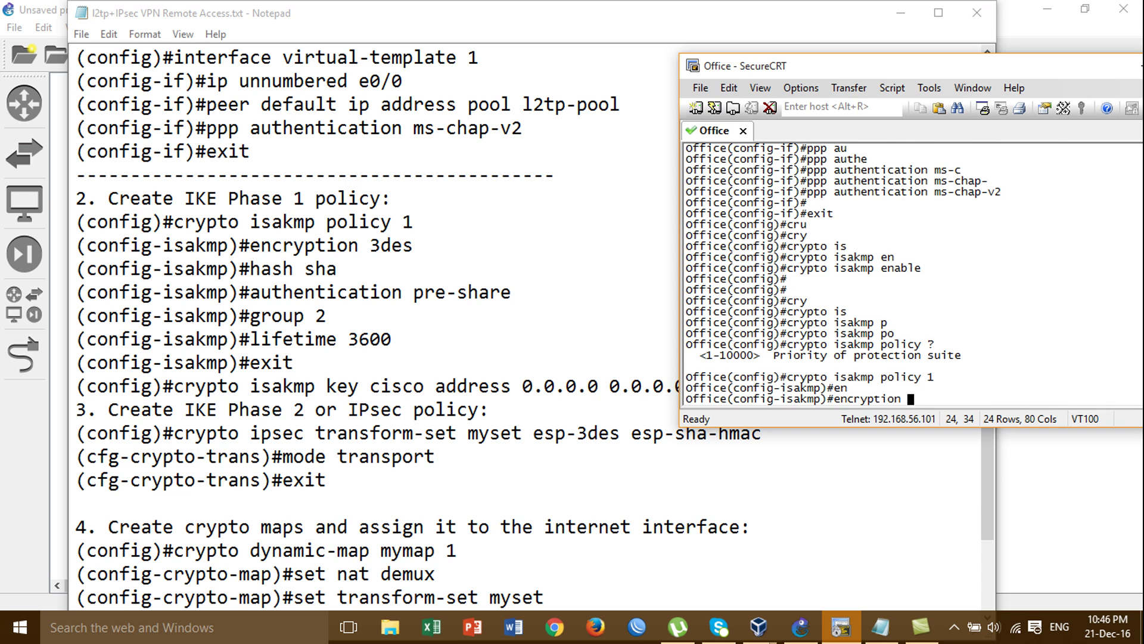
{"action": "type", "text": "?"}
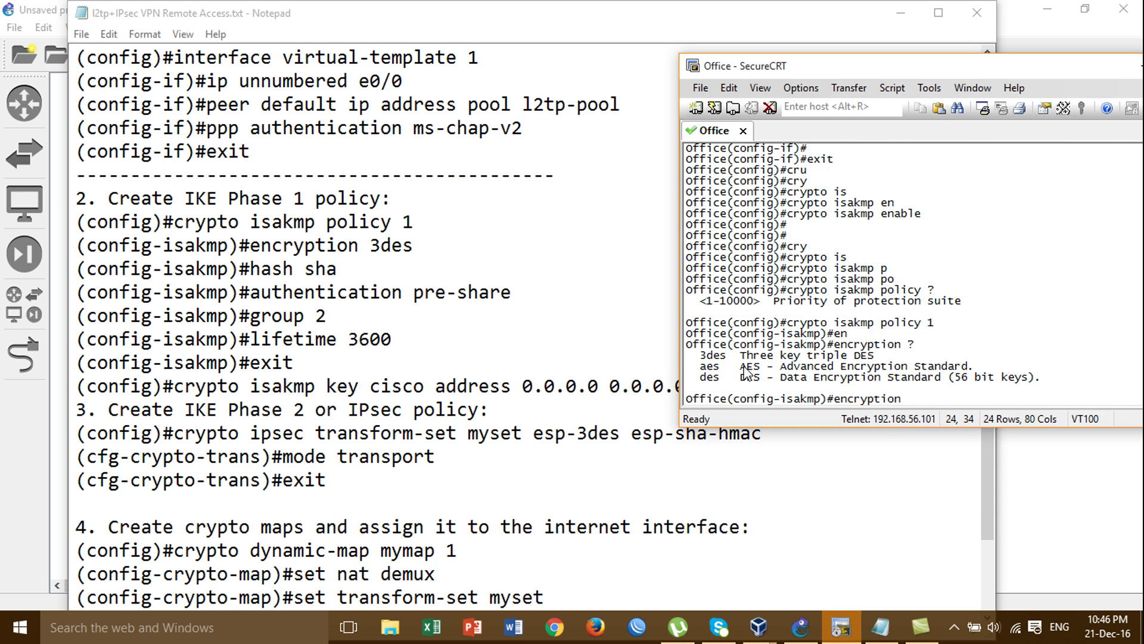
{"action": "type", "text": "3"}
{"action": "key", "text": "Tab"}
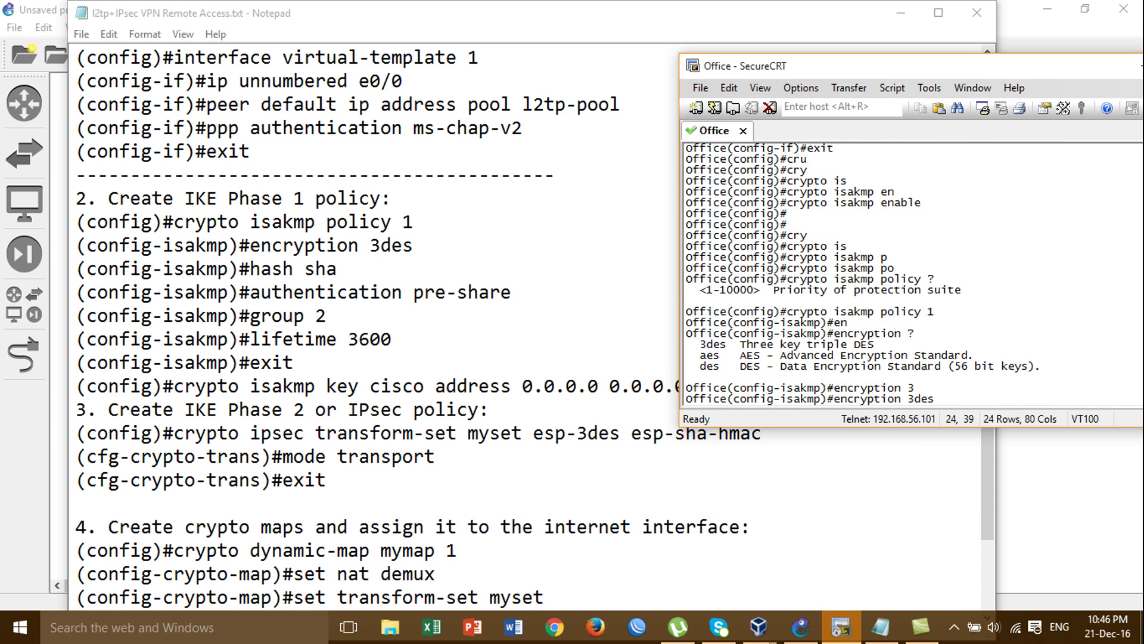
{"action": "key", "text": "Return"}
{"action": "type", "text": "ha"}
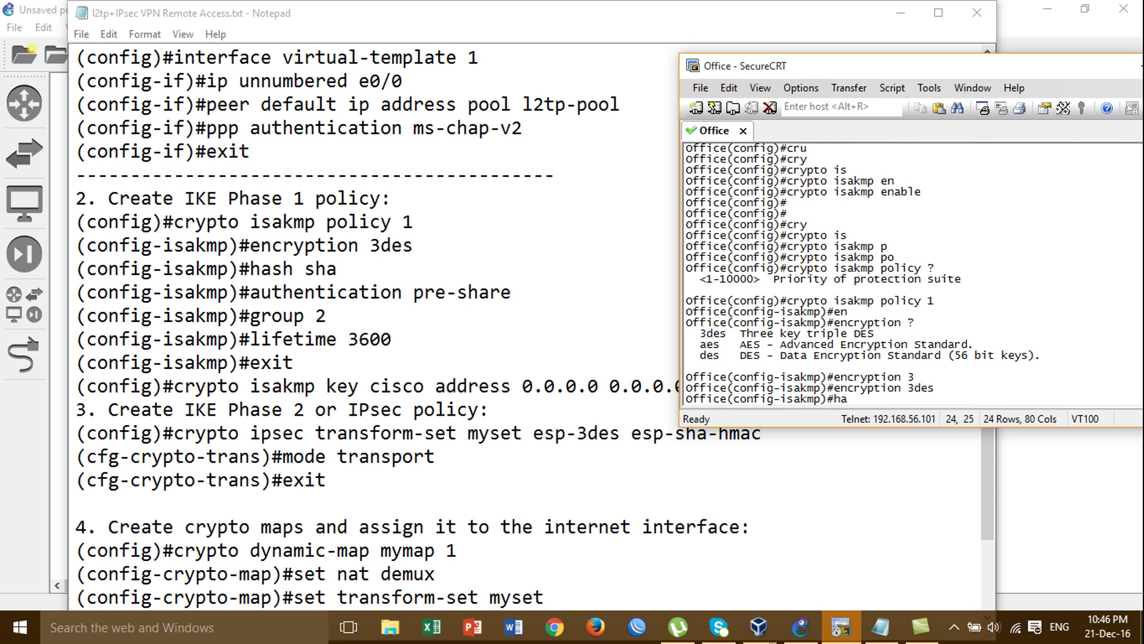
{"action": "key", "text": "Tab"}
{"action": "type", "text": "?"}
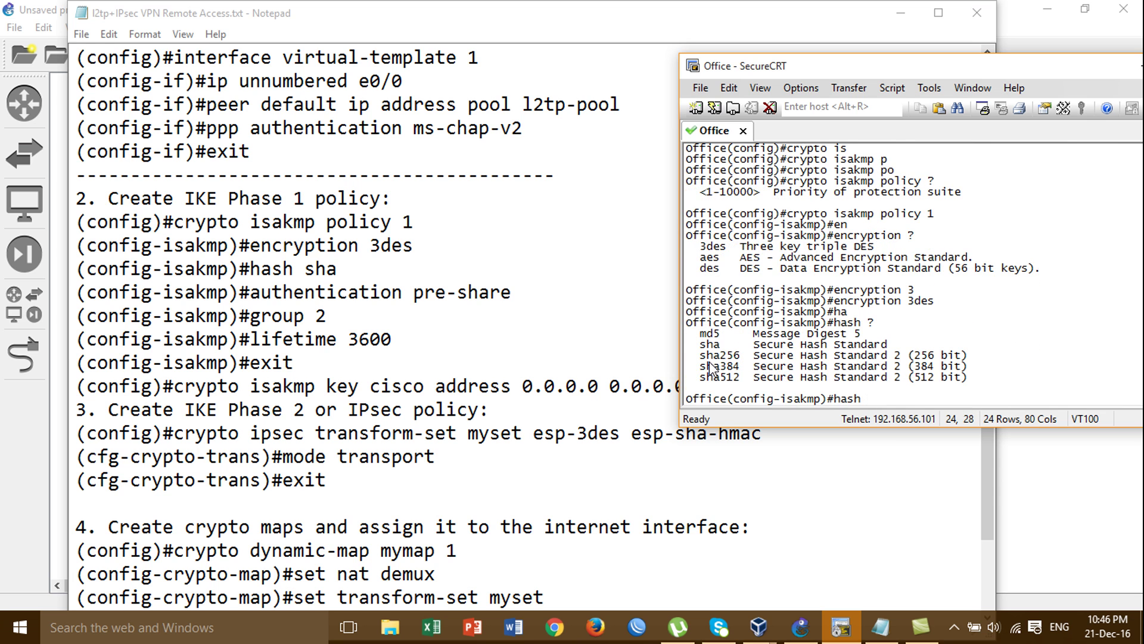